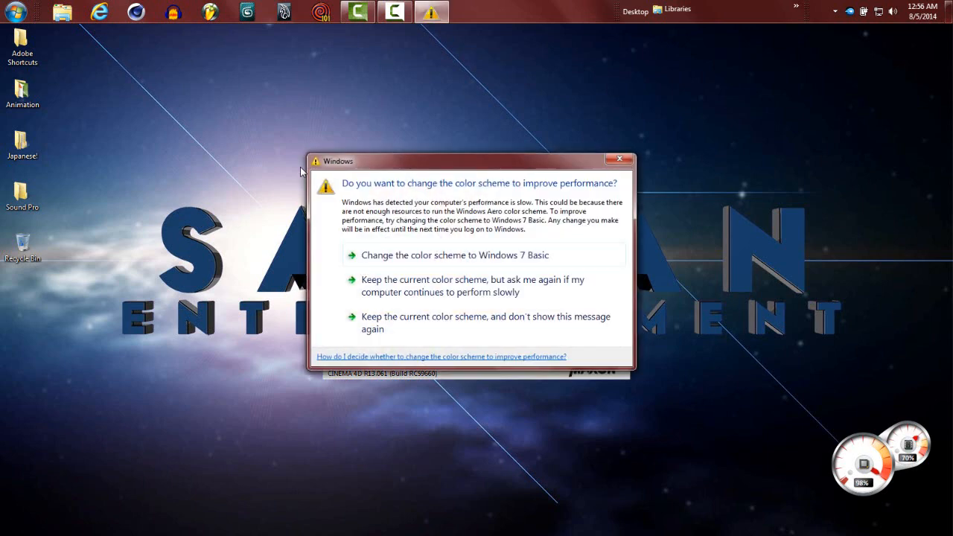
Change the Windows color scheme to Windows 7 Basic and open the recent project Diamond.c4d in CINEMA 4D.
left_click(442, 255)
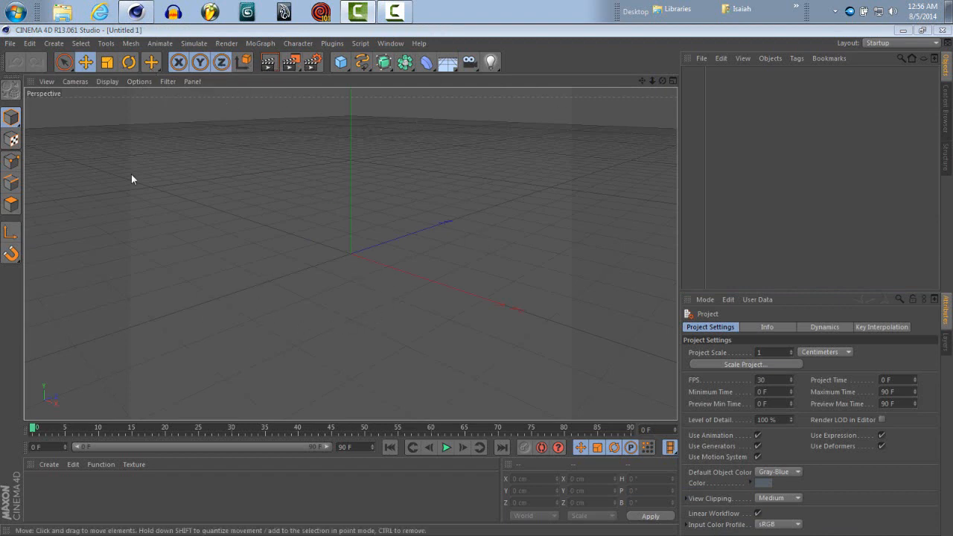
left_click(11, 44)
mouse_move(90, 212)
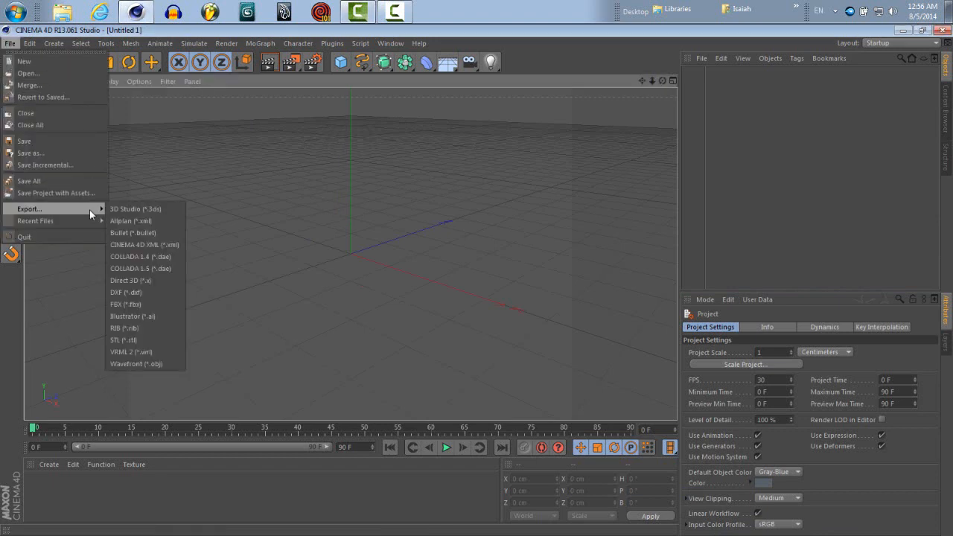
left_click(205, 225)
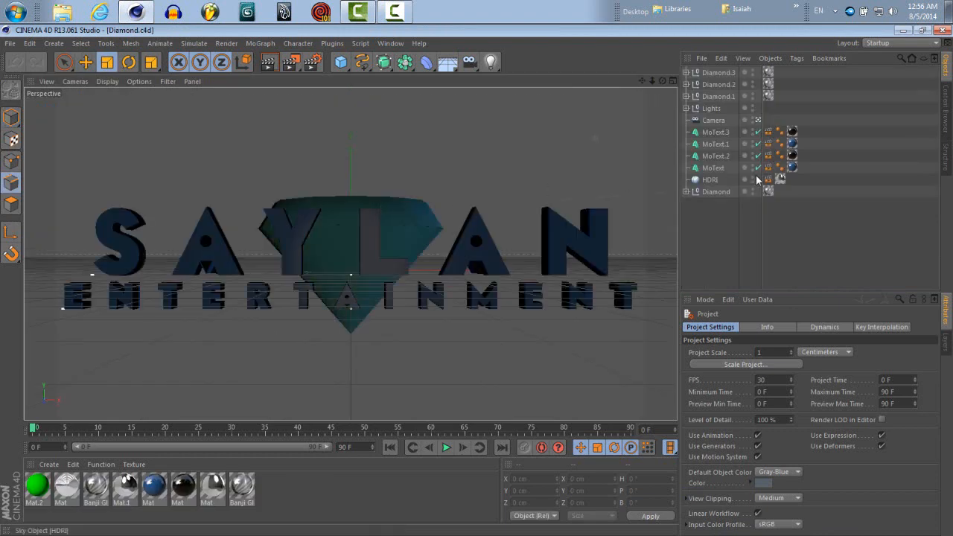
Disable the four MoText objects and hide Diamond.1, Diamond.2 and Diamond.3 in both the editor and the renderer.
left_click_drag(758, 132, 759, 179)
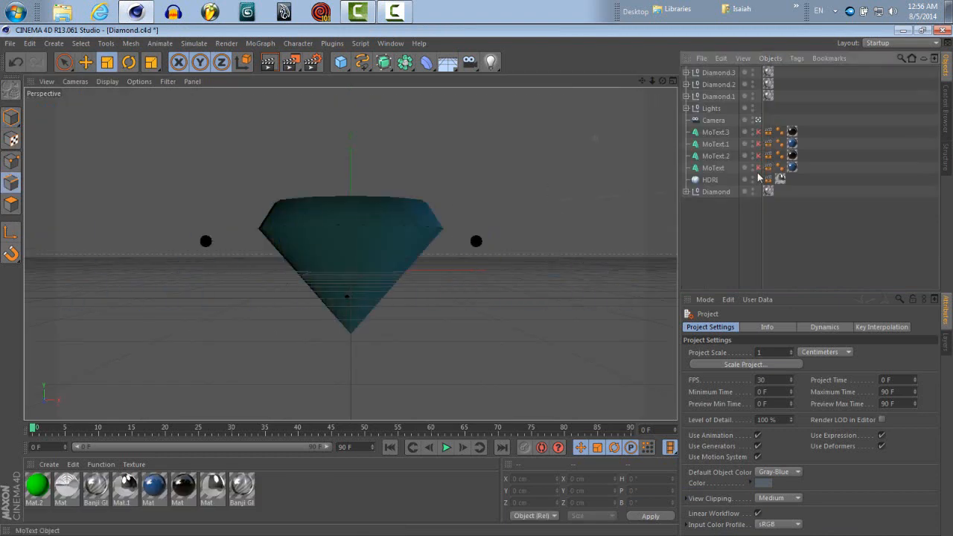
left_click(753, 73)
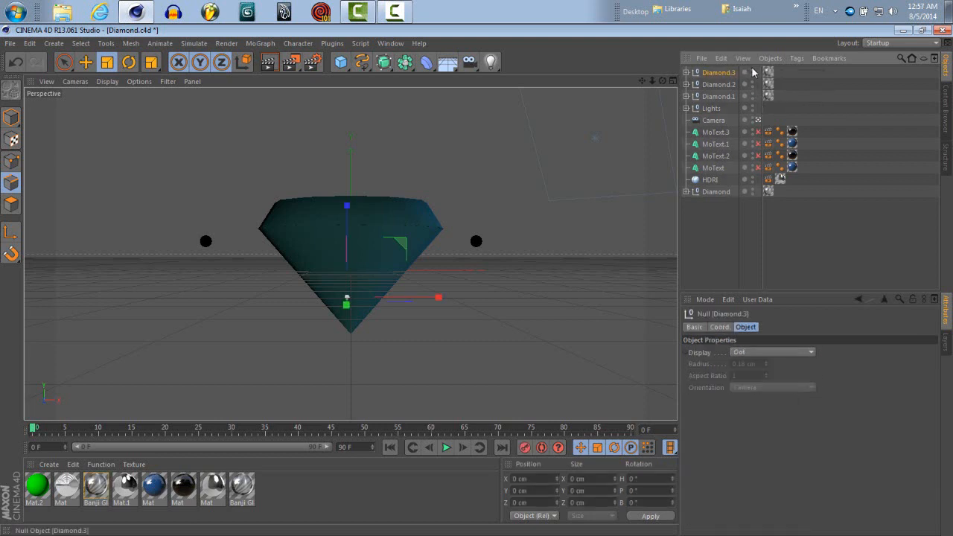
left_click(752, 70)
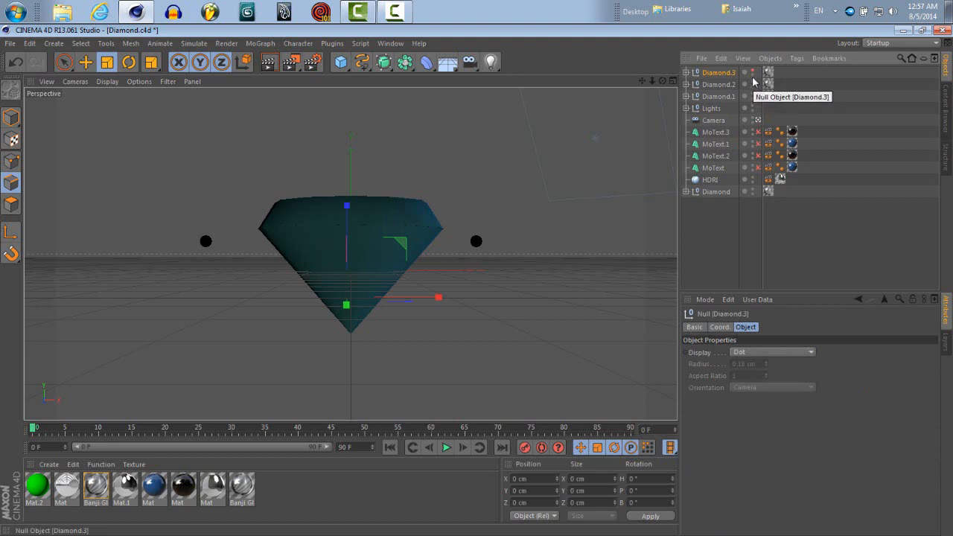
left_click(751, 75)
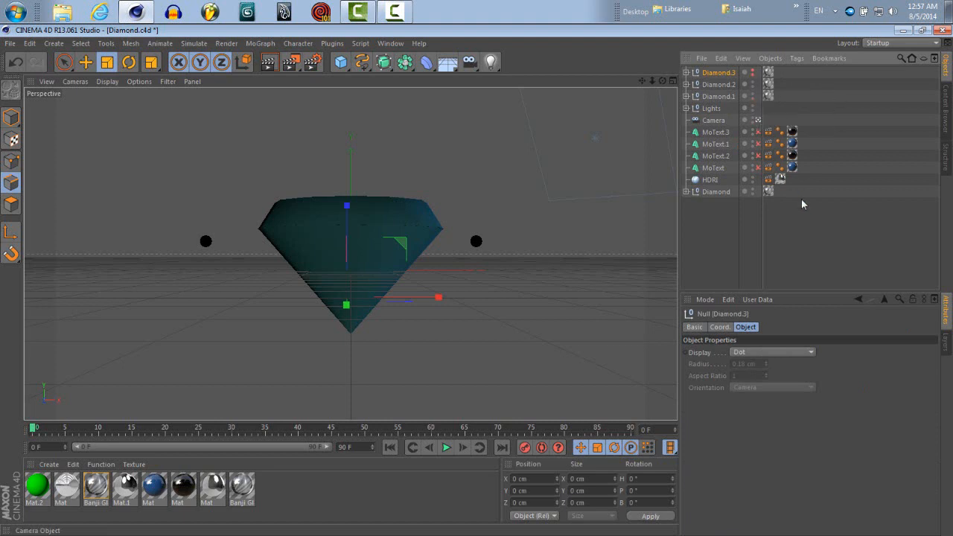
left_click(752, 82)
left_click(751, 87)
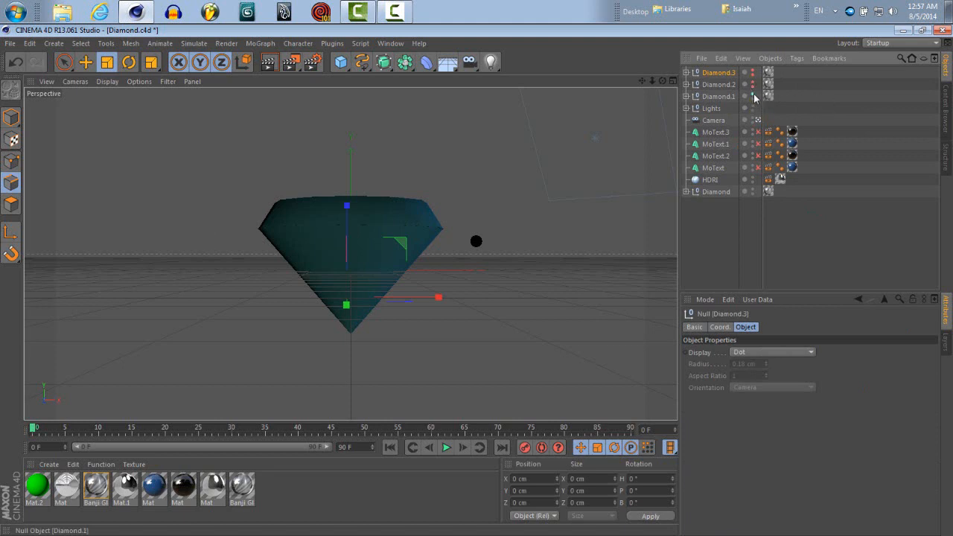
left_click(752, 93)
left_click(752, 99)
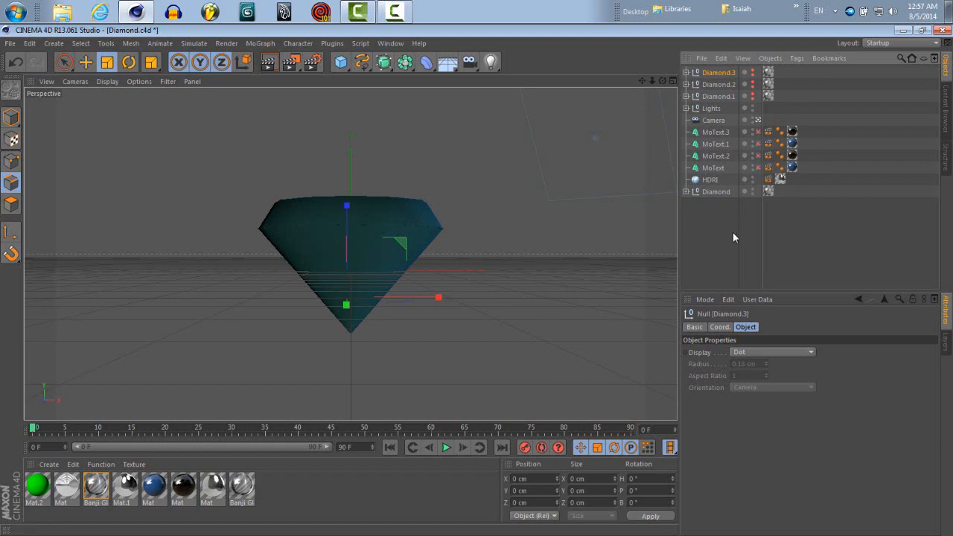
Check the render output settings and render the remaining diamond in the perspective view.
left_click(320, 63)
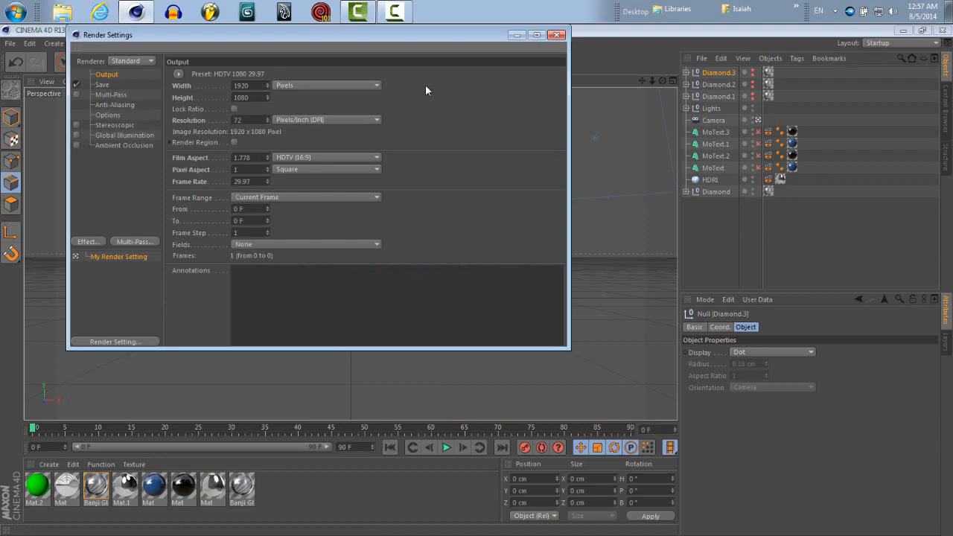
left_click(557, 35)
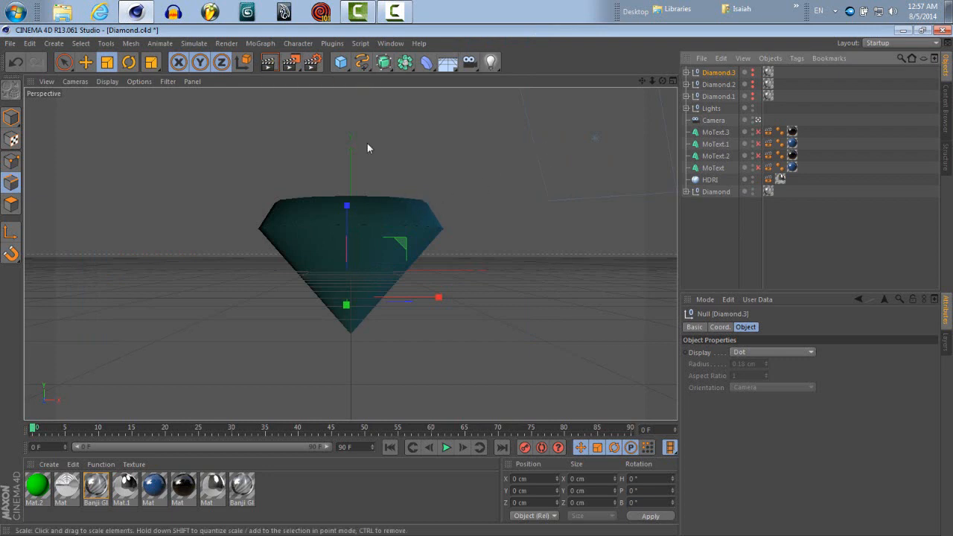
left_click(269, 64)
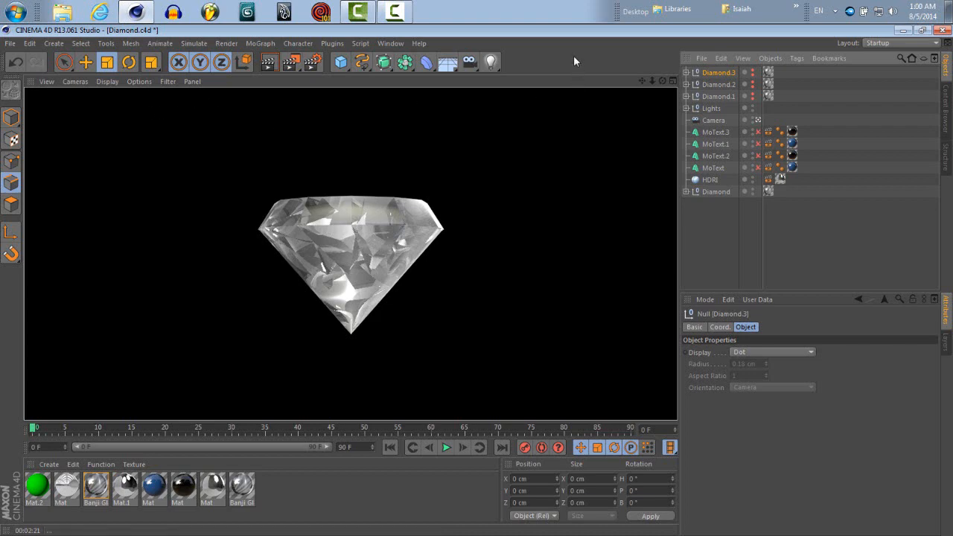
Start a new project and add a cone with 12 rotation segments.
left_click(11, 43)
left_click(23, 62)
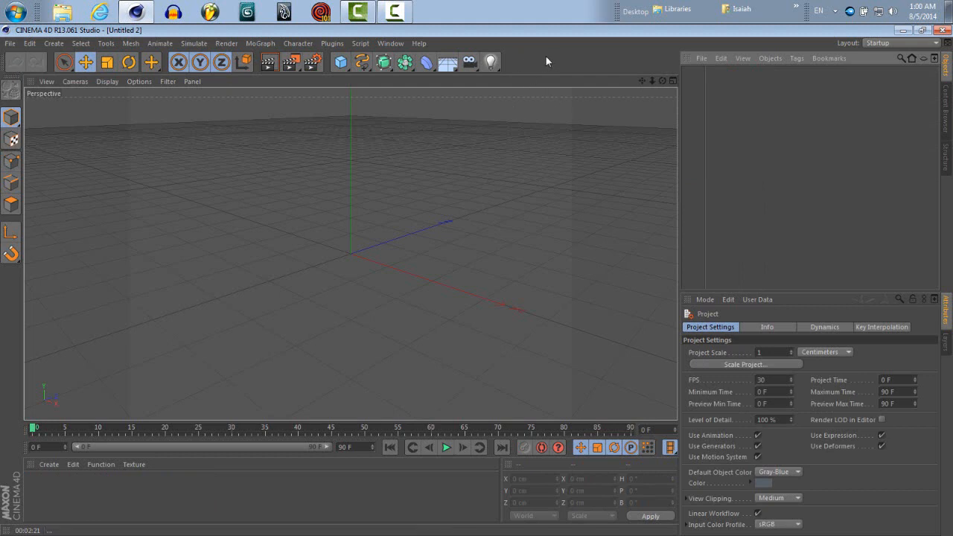
left_click(339, 62)
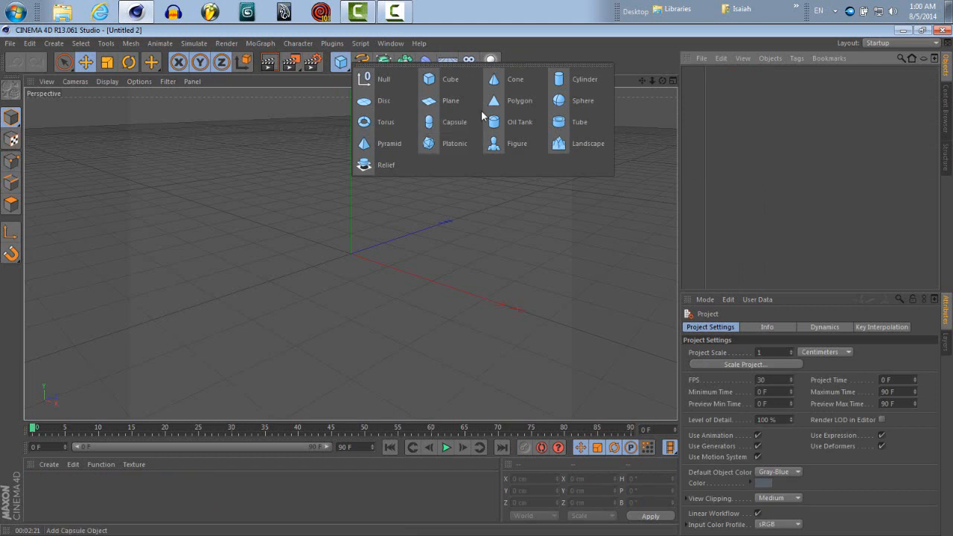
left_click(498, 80)
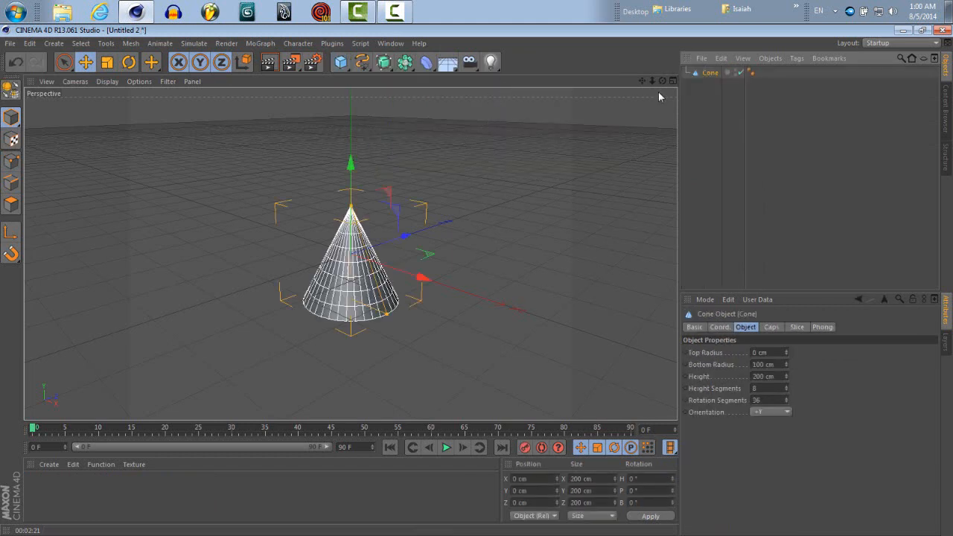
left_click(772, 398)
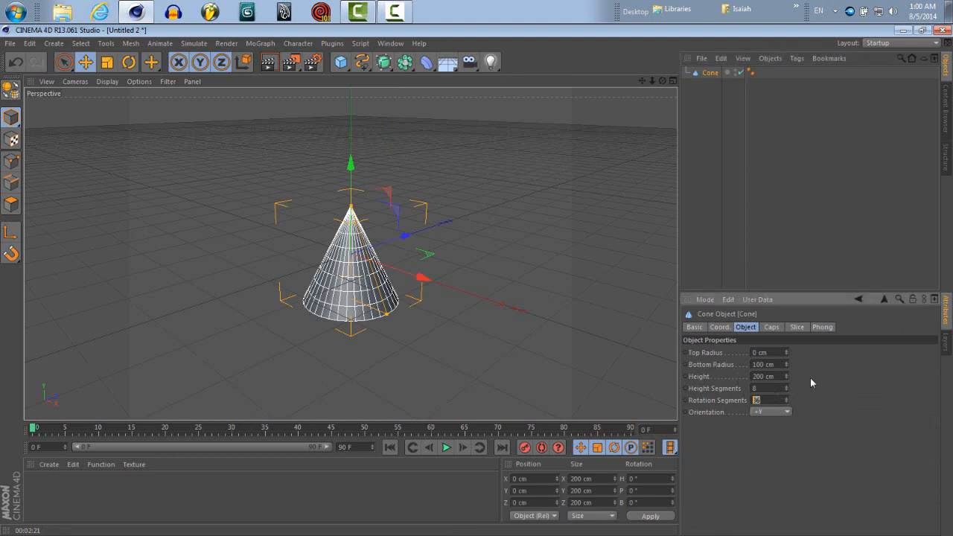
type("12")
key("Return")
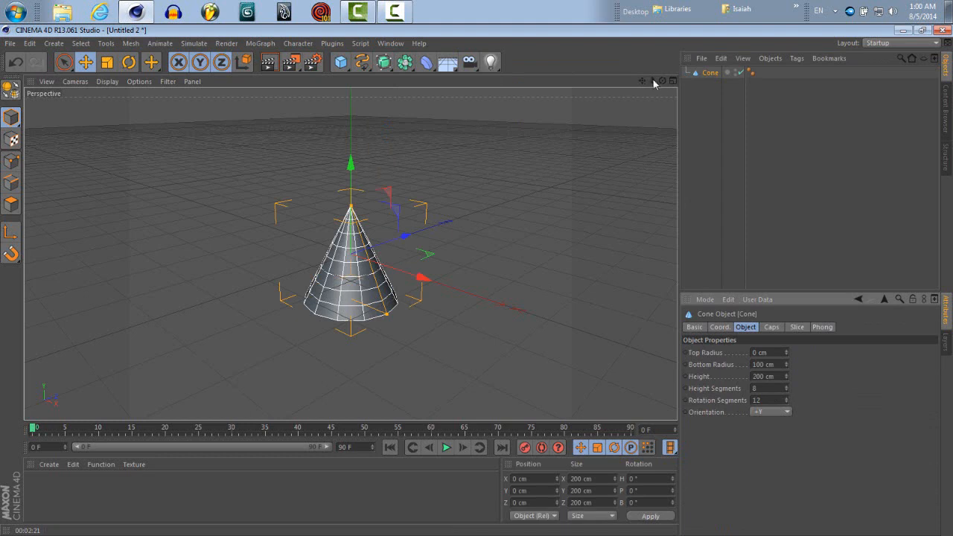
Rotate the cone 180° in pitch so its tip points downward.
left_click_drag(661, 81, 476, 280)
left_click(129, 61)
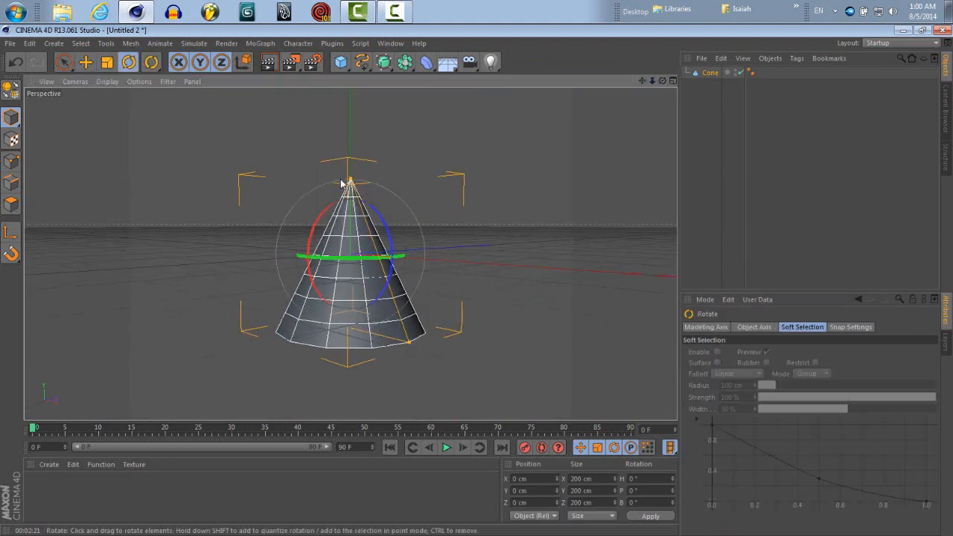
left_click_drag(332, 204, 395, 336)
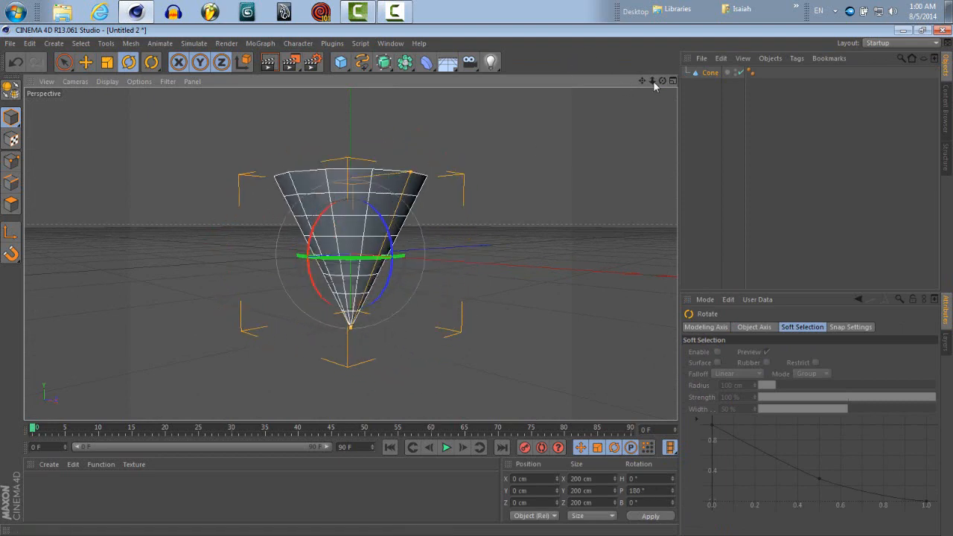
Widen the inverted cone and set its bottom radius to 165 cm.
left_click_drag(662, 81, 601, 108)
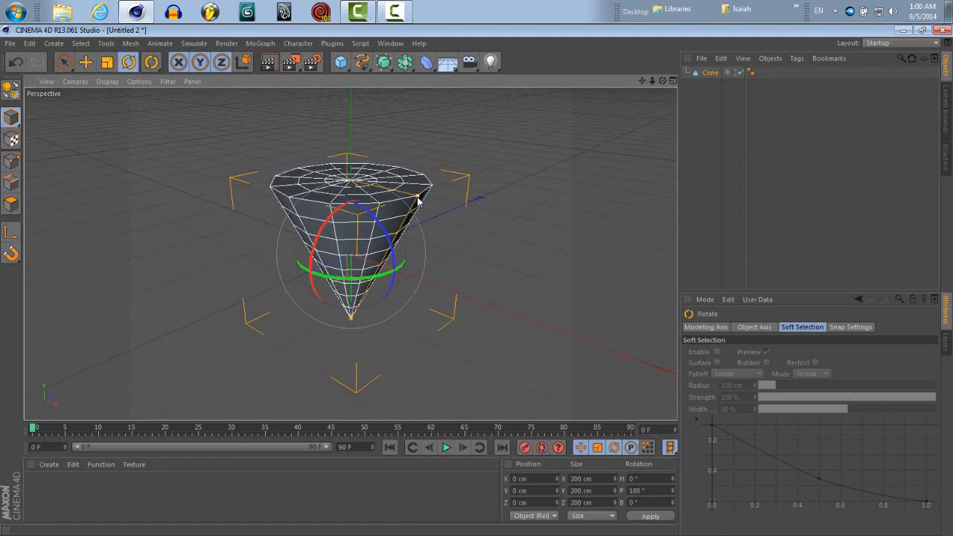
left_click_drag(417, 200, 468, 218)
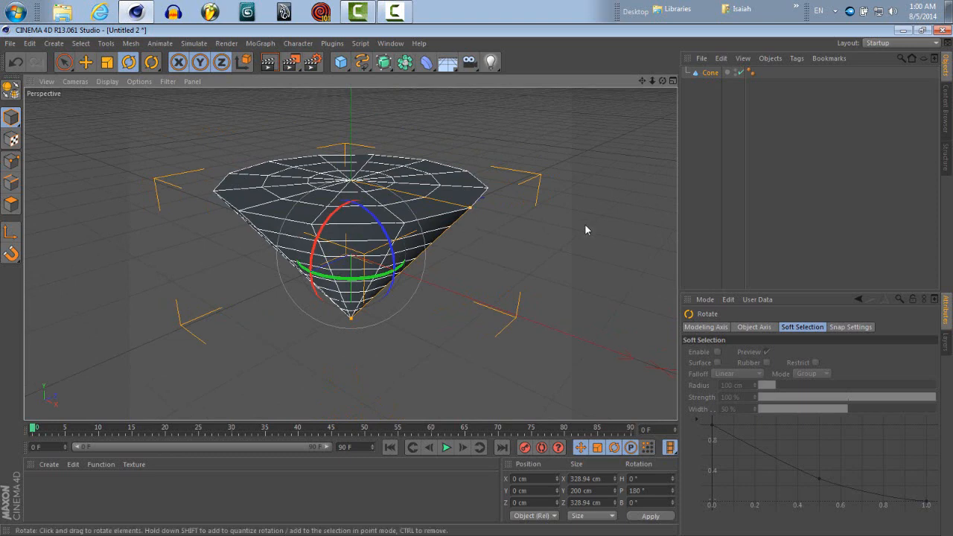
left_click(713, 71)
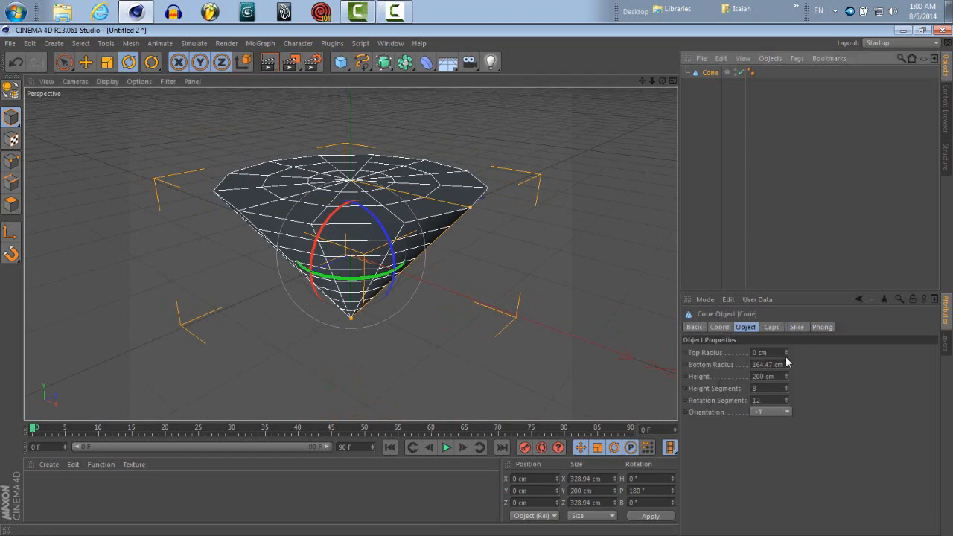
double_click(776, 364)
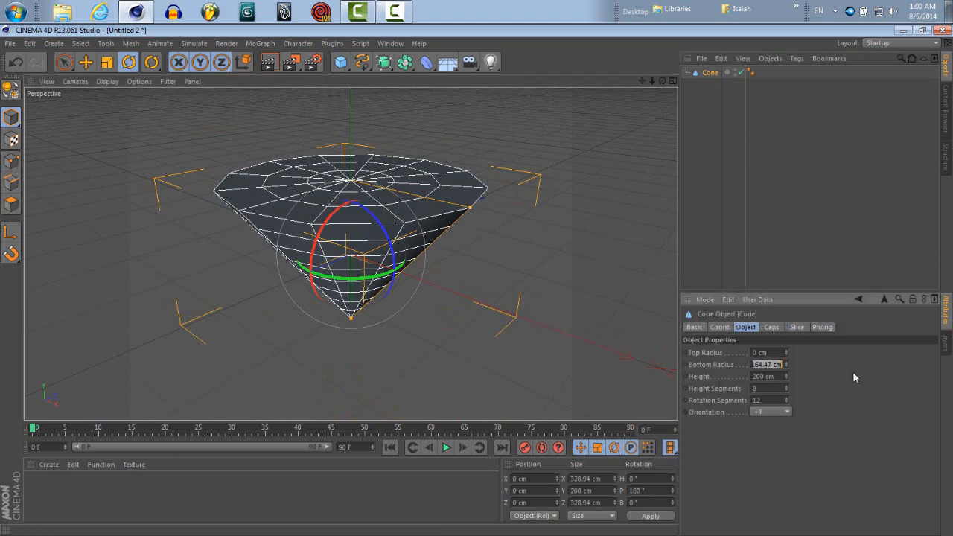
type("165")
key("Return")
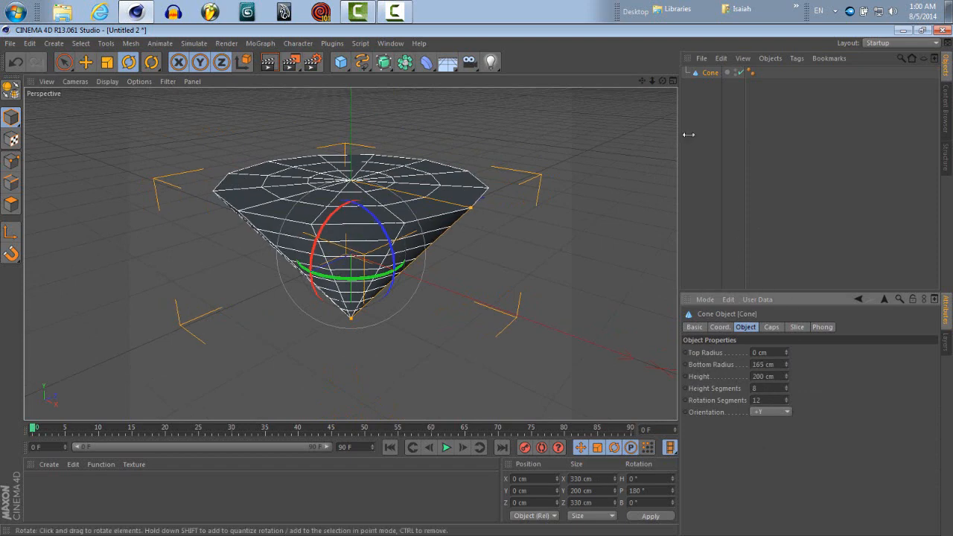
Convert the cone to an editable polygon object and delete all polygons of its flat upper cap.
left_click_drag(664, 80, 477, 279)
mouse_move(661, 82)
left_mouse_down()
mouse_move(476, 281)
mouse_move(660, 80)
mouse_move(478, 283)
mouse_move(652, 79)
left_mouse_up()
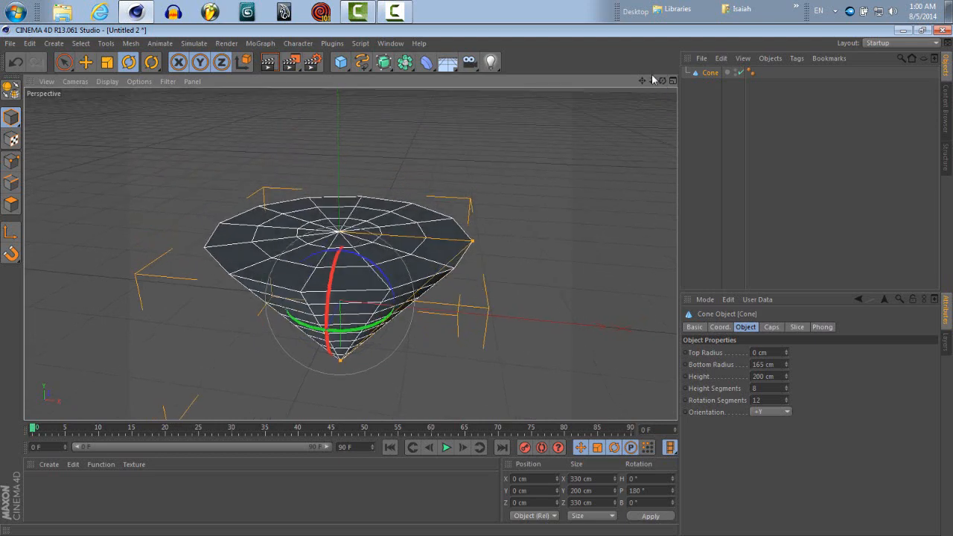
left_click(10, 90)
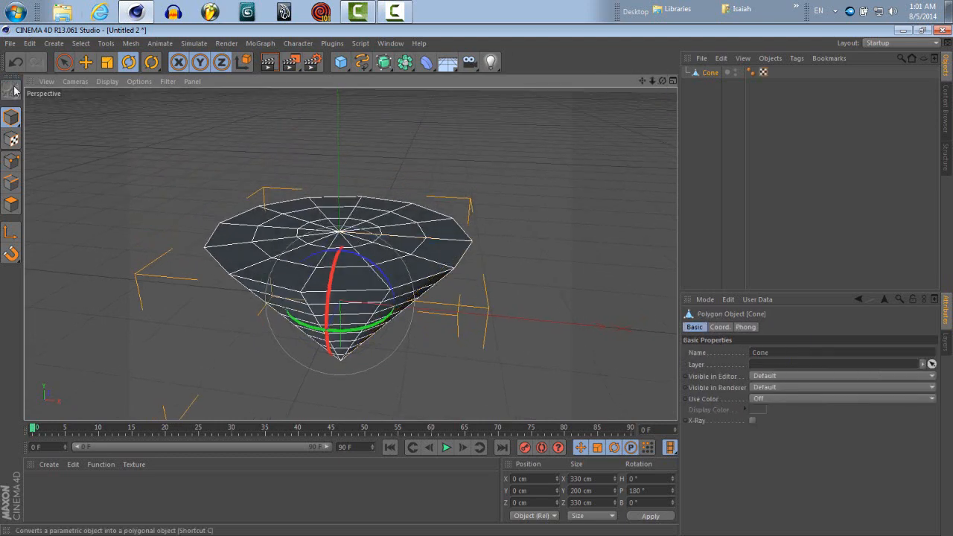
left_click(11, 202)
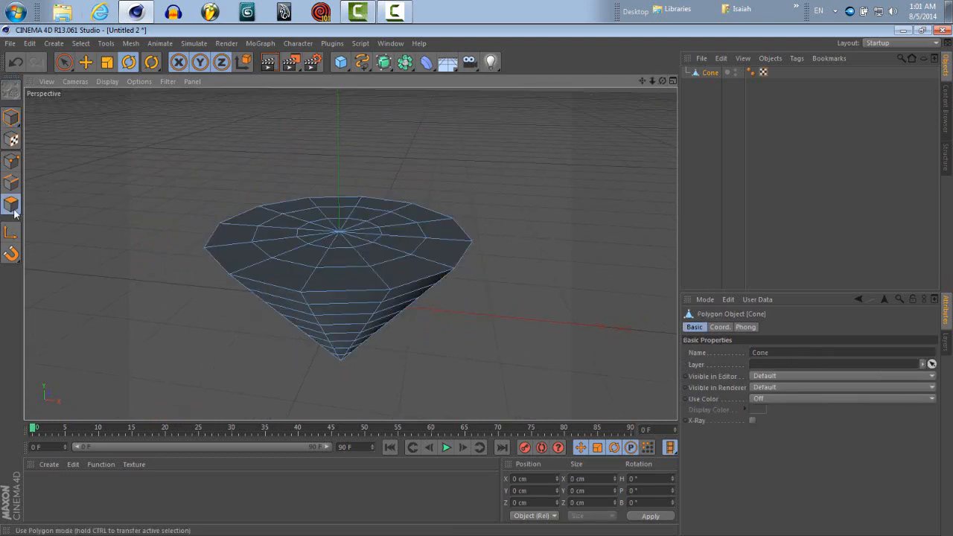
left_click(64, 63)
mouse_move(329, 234)
left_mouse_down()
mouse_move(324, 262)
mouse_move(400, 249)
mouse_move(378, 213)
mouse_move(310, 208)
mouse_move(262, 235)
left_mouse_up()
mouse_move(334, 271)
left_mouse_down()
mouse_move(417, 245)
mouse_move(404, 219)
mouse_move(561, 192)
left_mouse_up()
key("Delete")
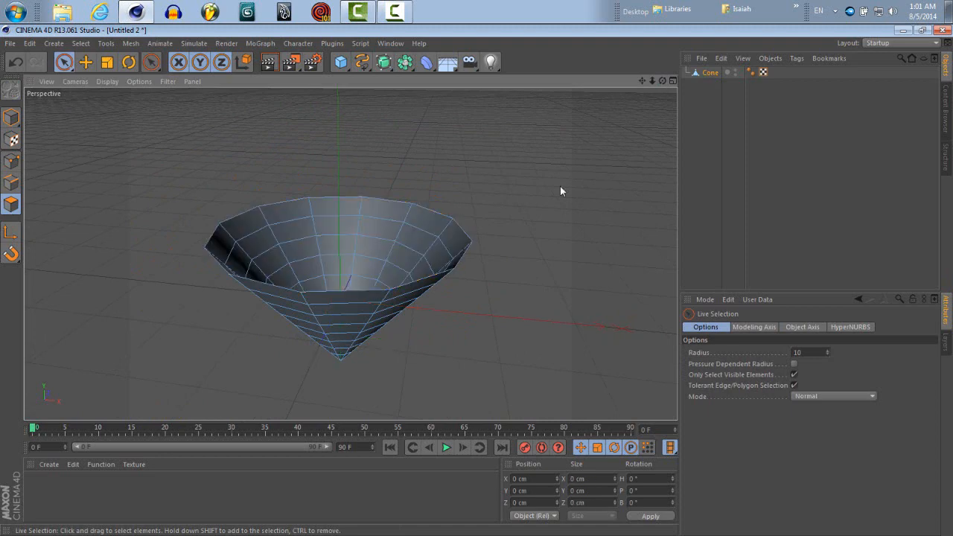
Hide the cone in the viewport and add a disc with 12 rotation segments.
left_click_drag(661, 81, 476, 281)
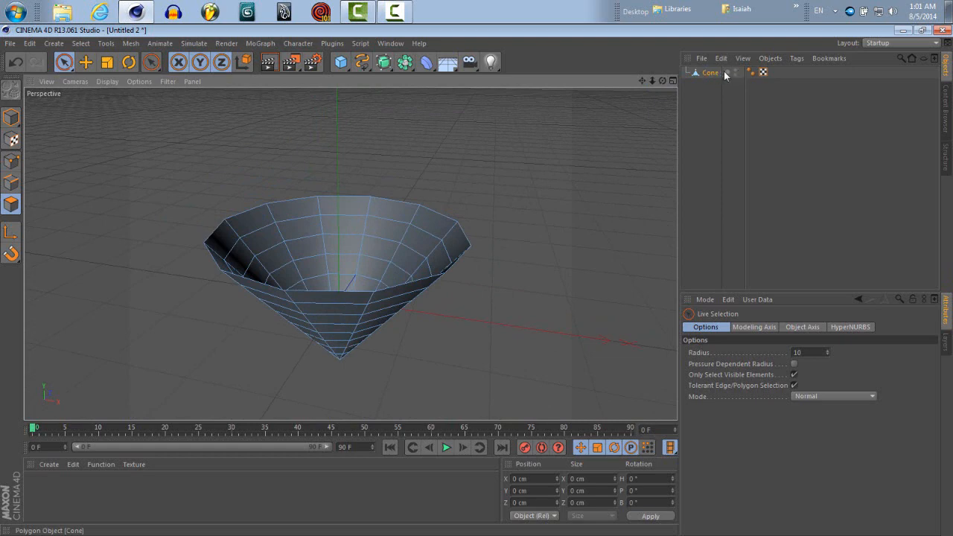
left_click(734, 71)
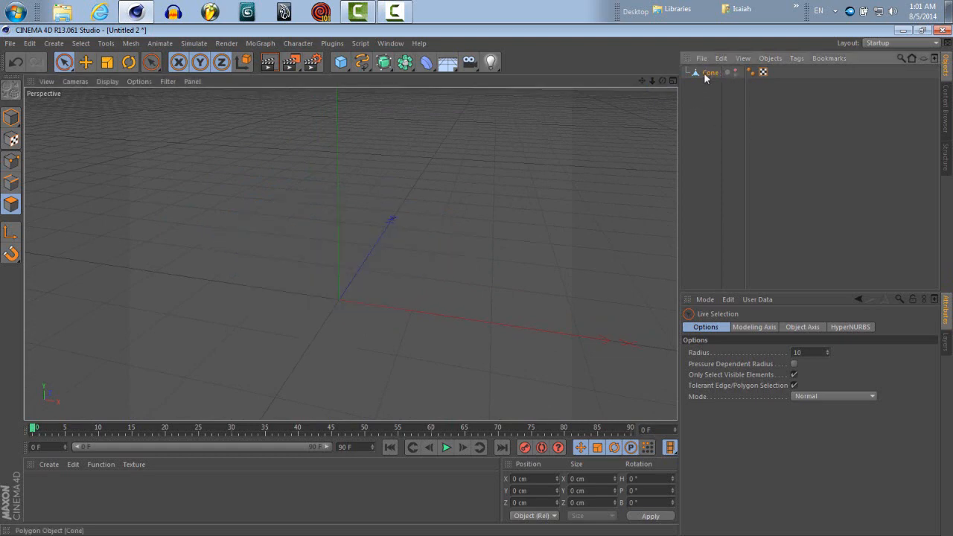
left_click(340, 63)
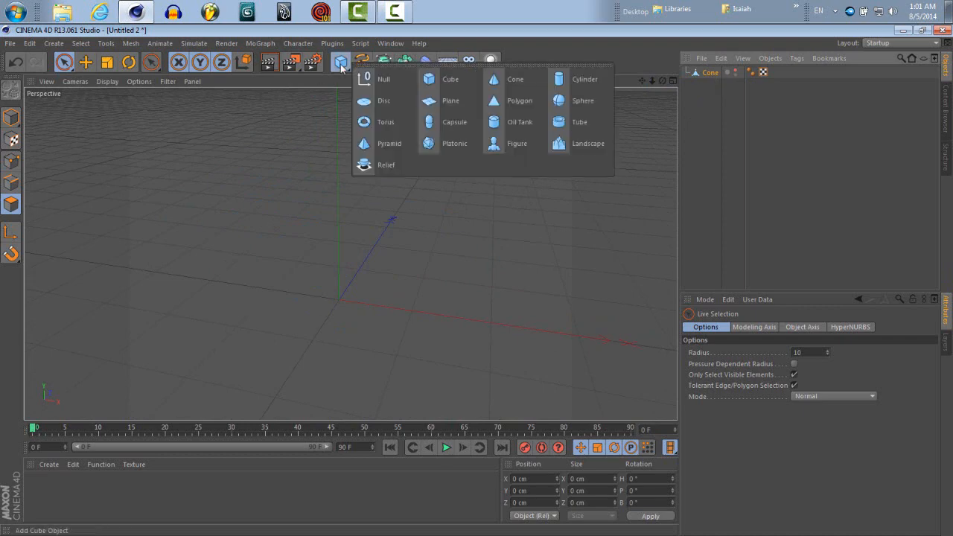
left_click(380, 100)
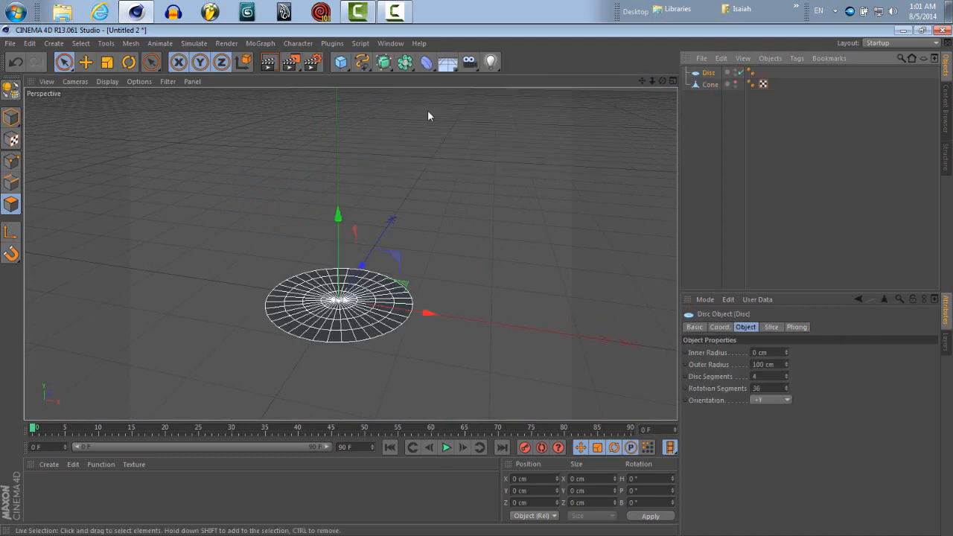
left_click_drag(765, 388, 712, 380)
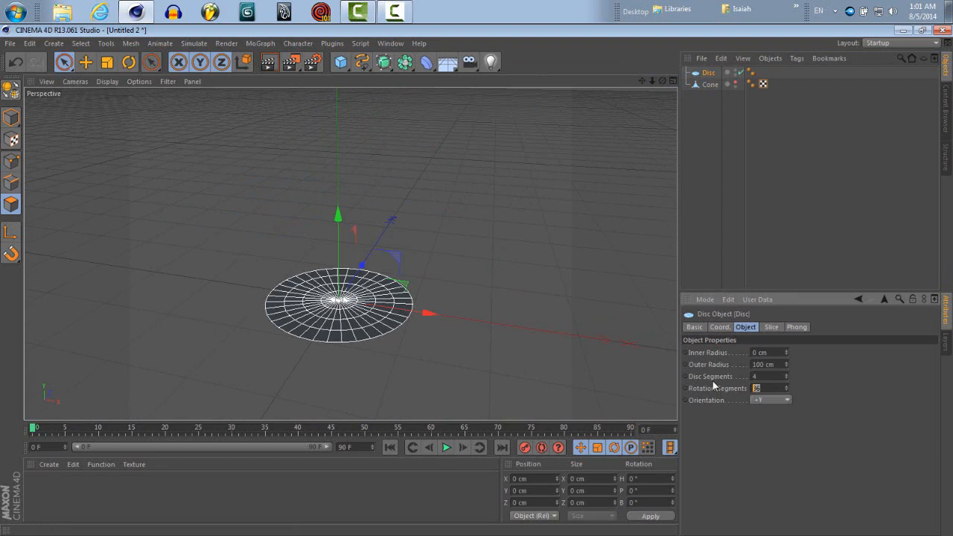
type("12")
key("Return")
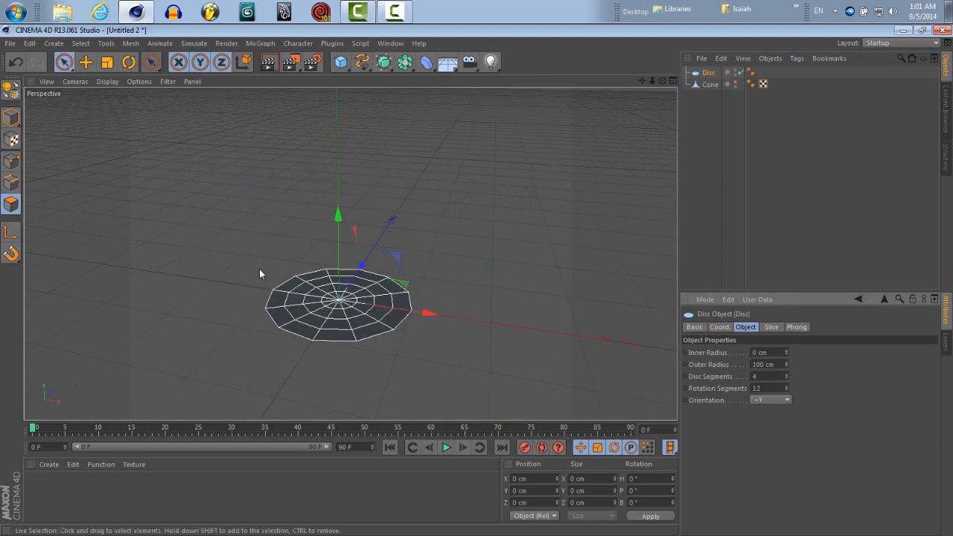
left_click_drag(662, 81, 576, 68)
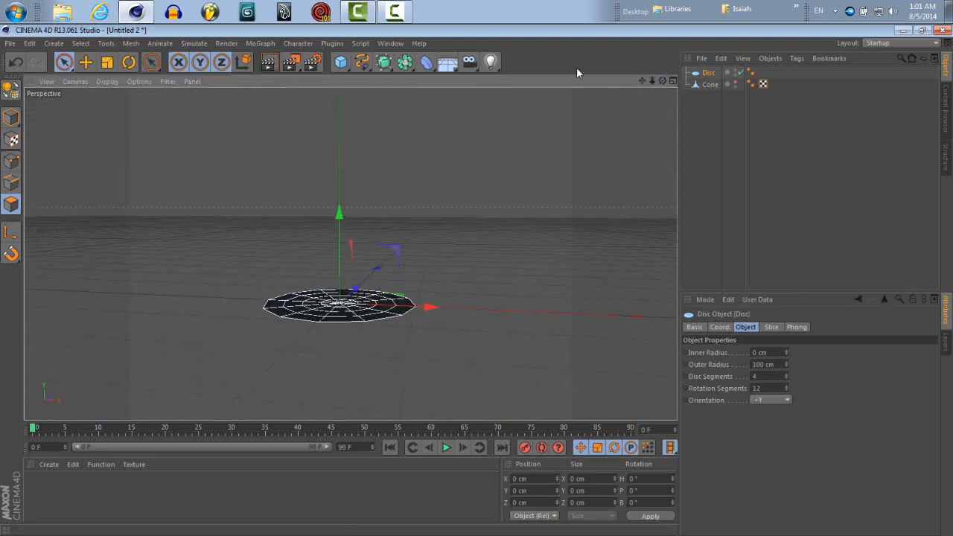
Convert the disc to an editable polygon object and select all of its polygons.
left_click(11, 89)
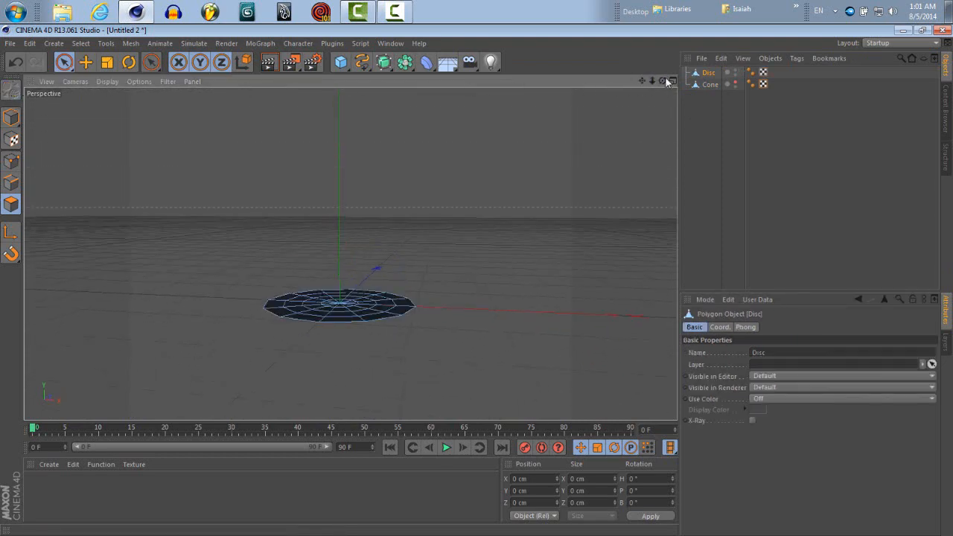
left_click_drag(667, 82, 643, 84)
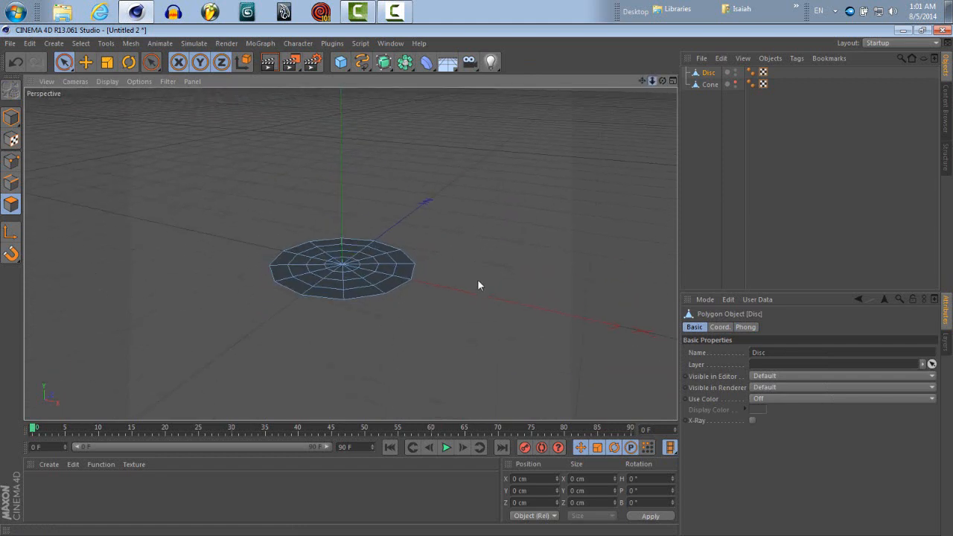
scroll(477, 279, "up", 5)
scroll(476, 280, "down", 2)
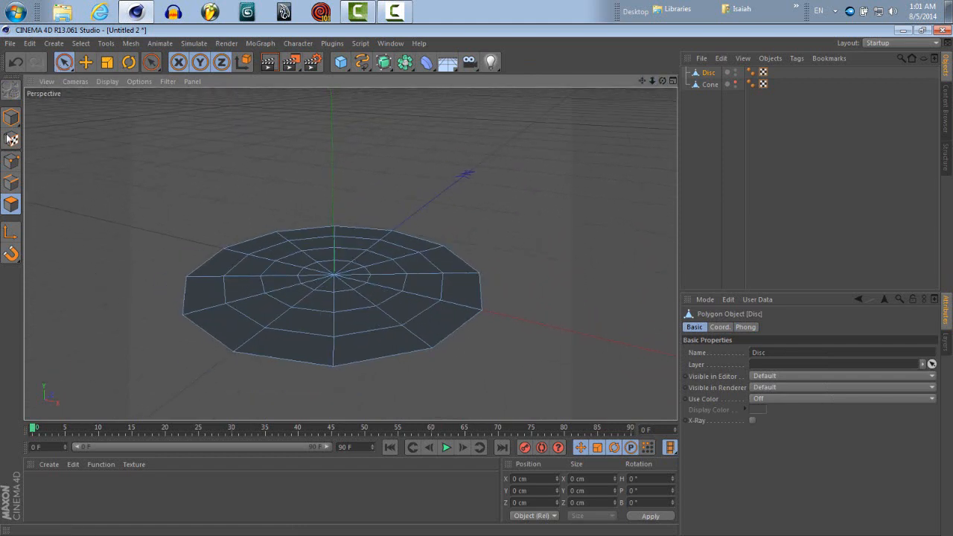
left_click(326, 305)
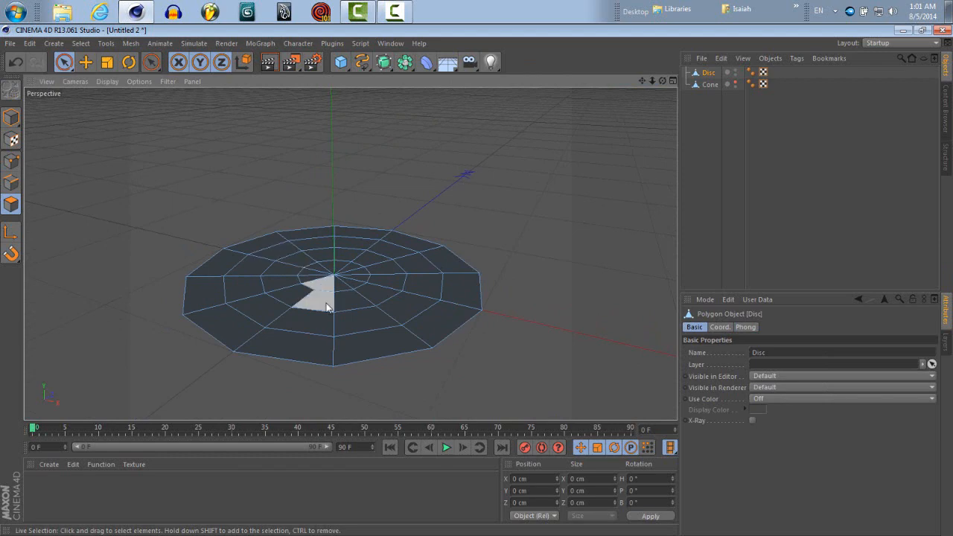
mouse_move(326, 305)
left_mouse_down()
mouse_move(331, 276)
mouse_move(362, 255)
mouse_move(259, 310)
mouse_move(298, 274)
mouse_move(297, 299)
mouse_move(261, 331)
mouse_move(430, 321)
mouse_move(417, 259)
mouse_move(330, 244)
mouse_move(255, 260)
mouse_move(223, 300)
mouse_move(260, 242)
left_mouse_up()
Try to extrude the selected disc polygons upward by about 27.5 cm, and undo back to the parametric disc.
left_click(124, 43)
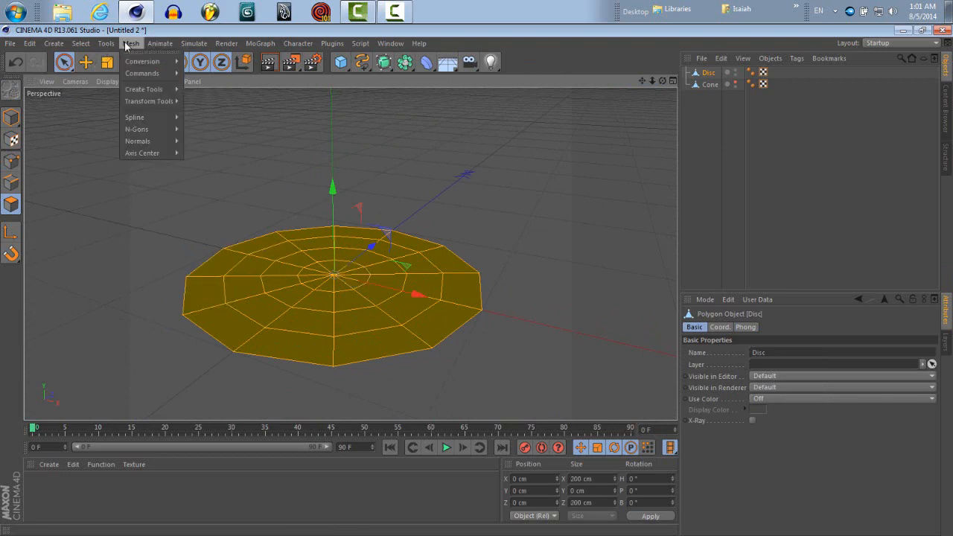
mouse_move(145, 89)
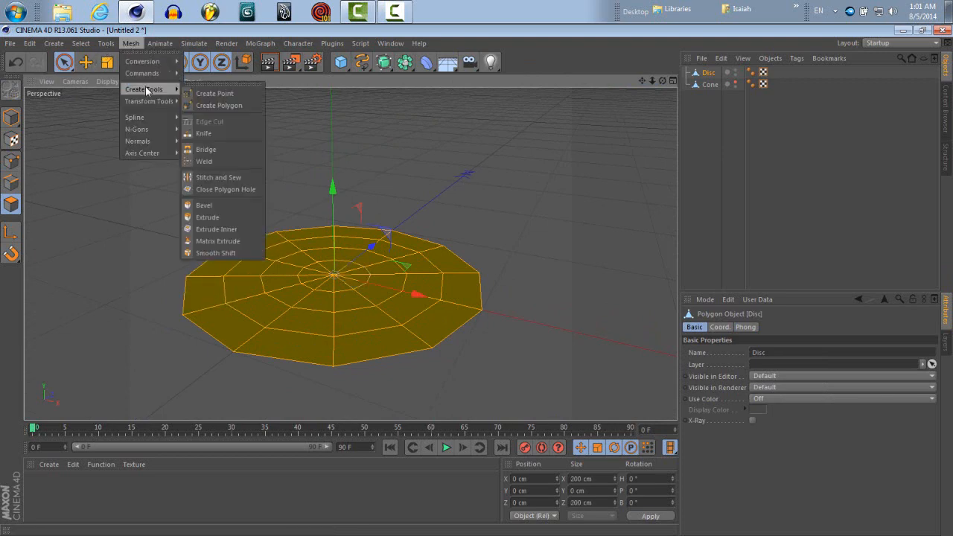
left_click(241, 217)
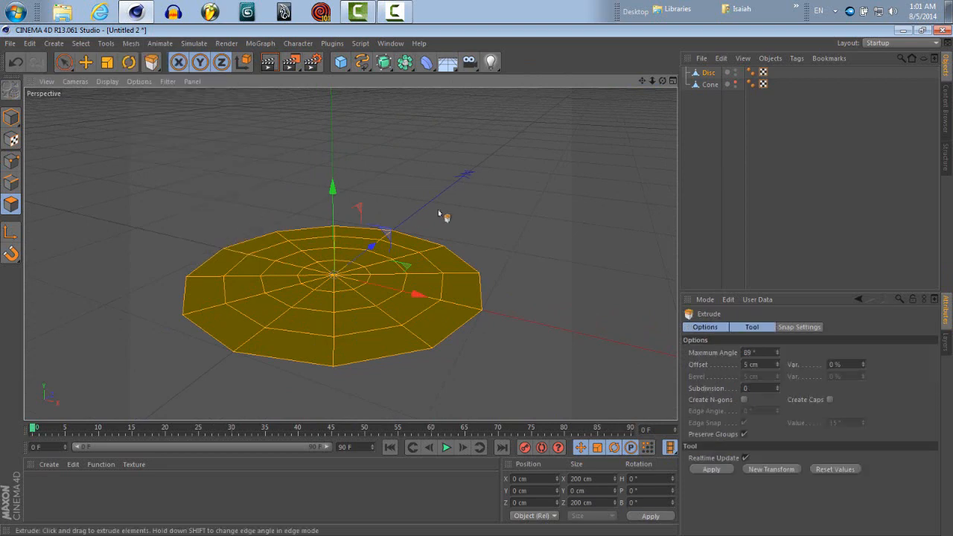
left_click_drag(456, 189, 478, 285)
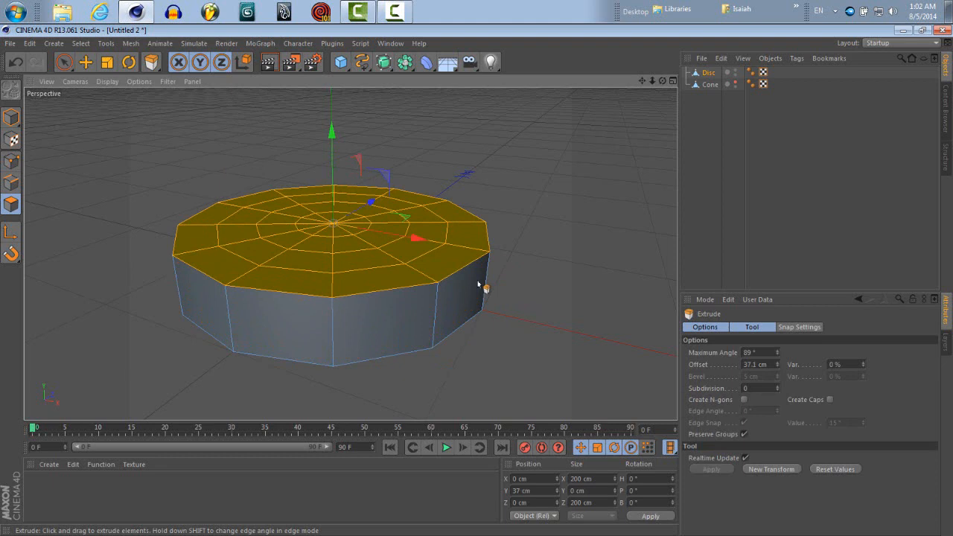
mouse_move(478, 283)
left_mouse_down()
mouse_move(488, 281)
mouse_move(477, 278)
left_mouse_up()
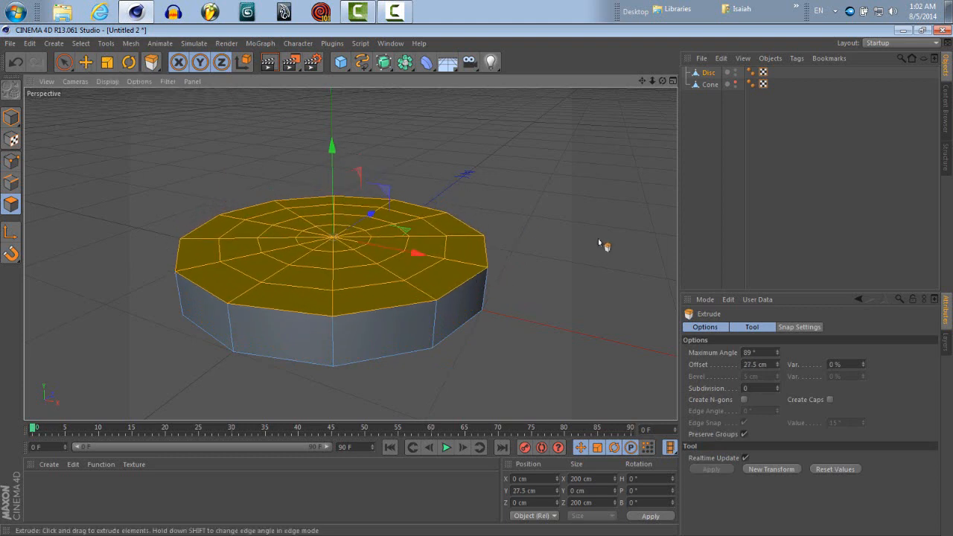
key("ctrl+z")
key("ctrl+z")
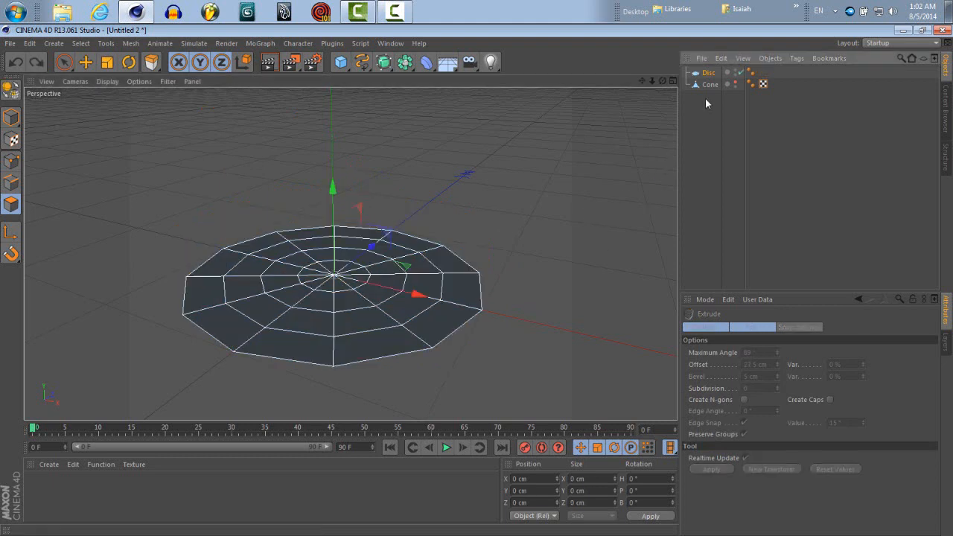
Set the disc's outer radius to 165 cm.
left_click(708, 73)
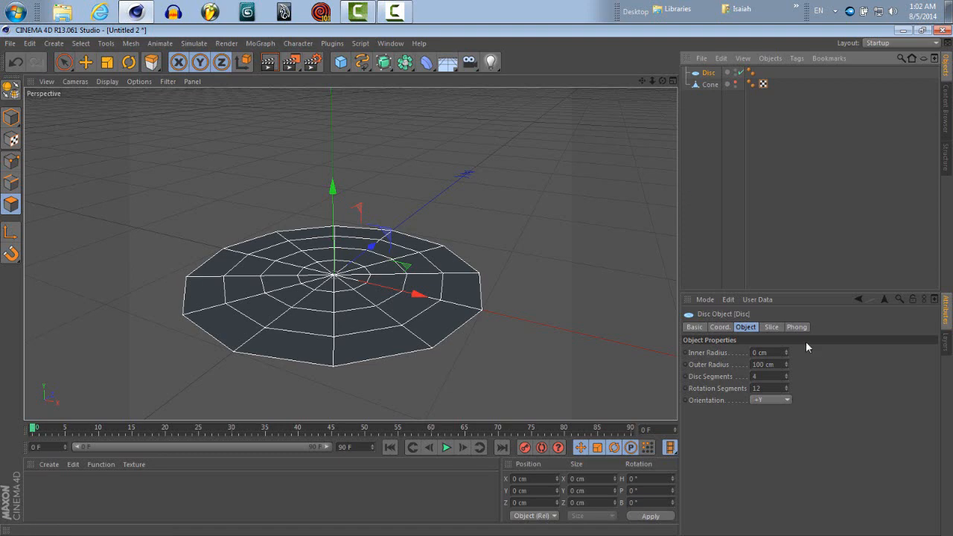
left_click_drag(782, 364, 697, 359)
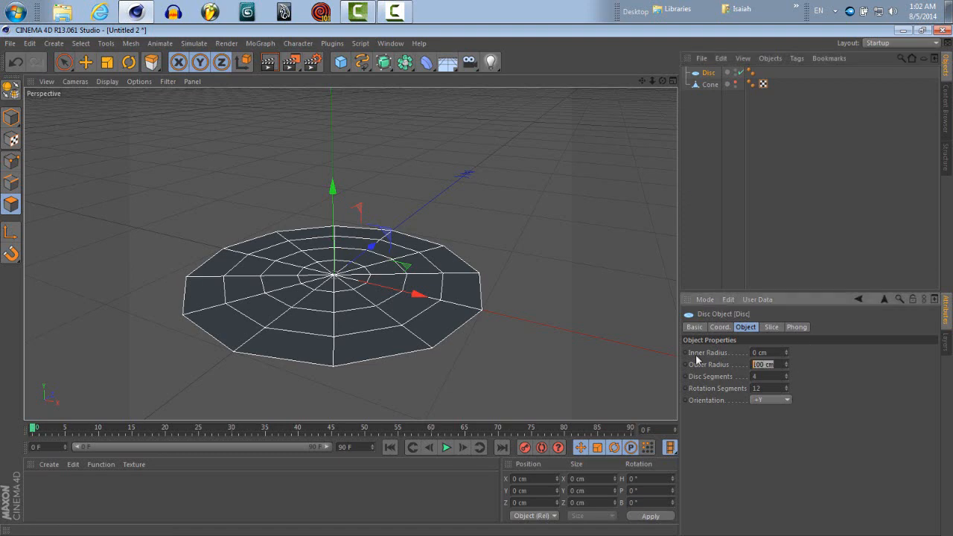
type("165")
key("Return")
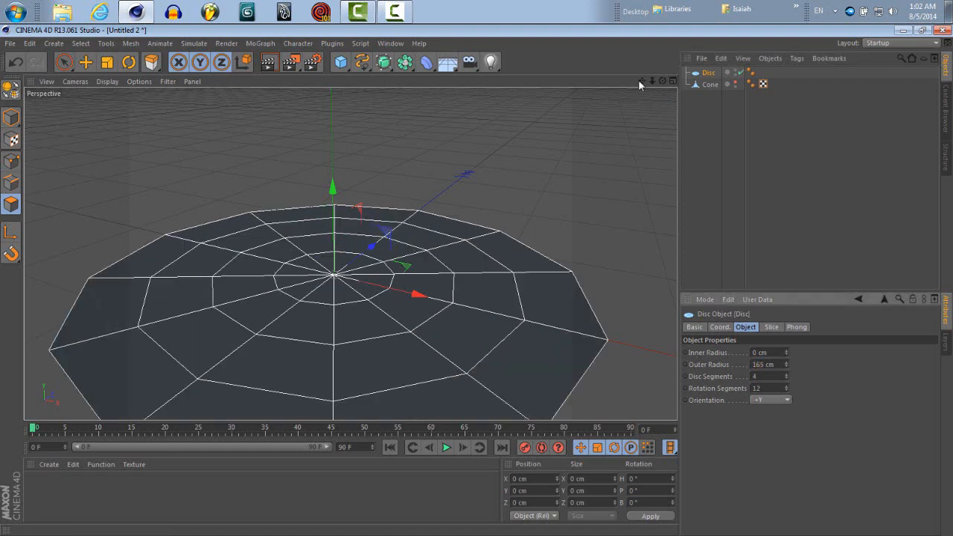
Make the disc editable and extrude all of its polygons upward by about 40 cm.
scroll(476, 278, "down", 4)
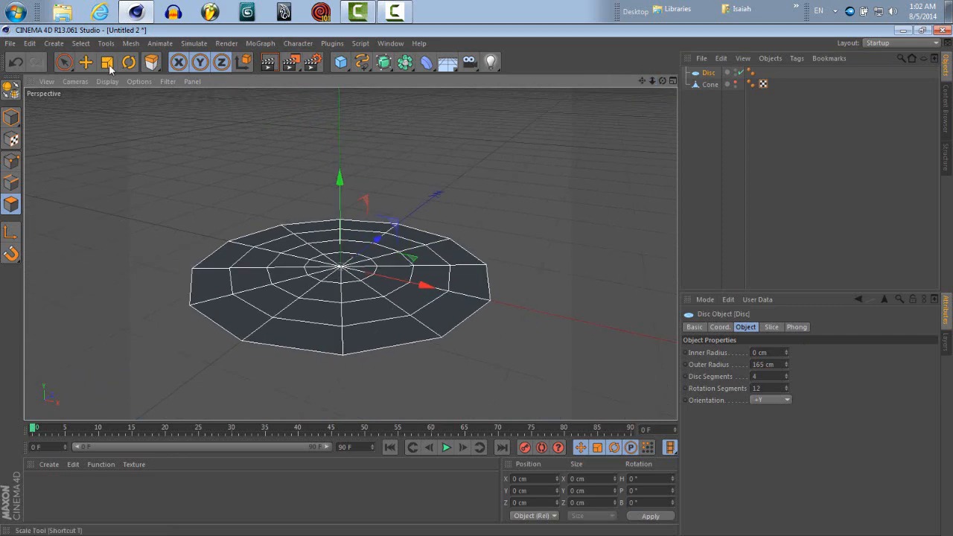
left_click(11, 90)
left_click(64, 62)
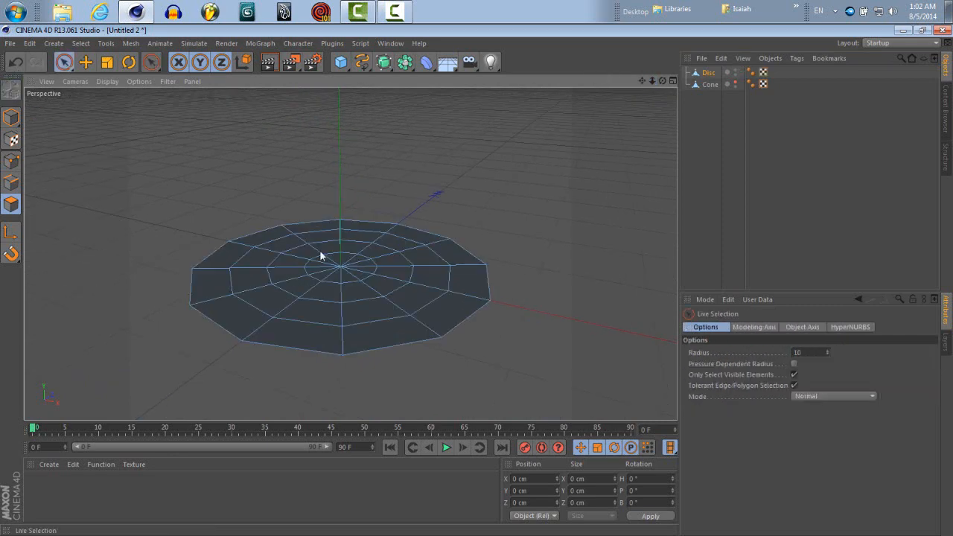
mouse_move(361, 287)
left_mouse_down()
mouse_move(285, 280)
mouse_move(415, 292)
mouse_move(297, 229)
mouse_move(249, 304)
mouse_move(415, 308)
mouse_move(358, 330)
mouse_move(413, 242)
mouse_move(452, 226)
left_mouse_up()
left_click_drag(152, 62, 208, 101)
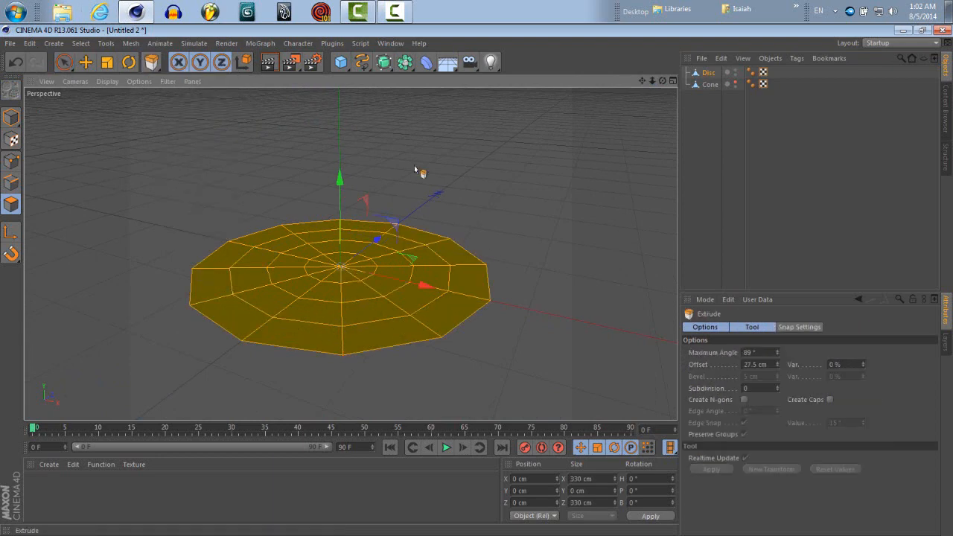
left_click_drag(478, 282, 481, 283)
left_click_drag(474, 284, 515, 198)
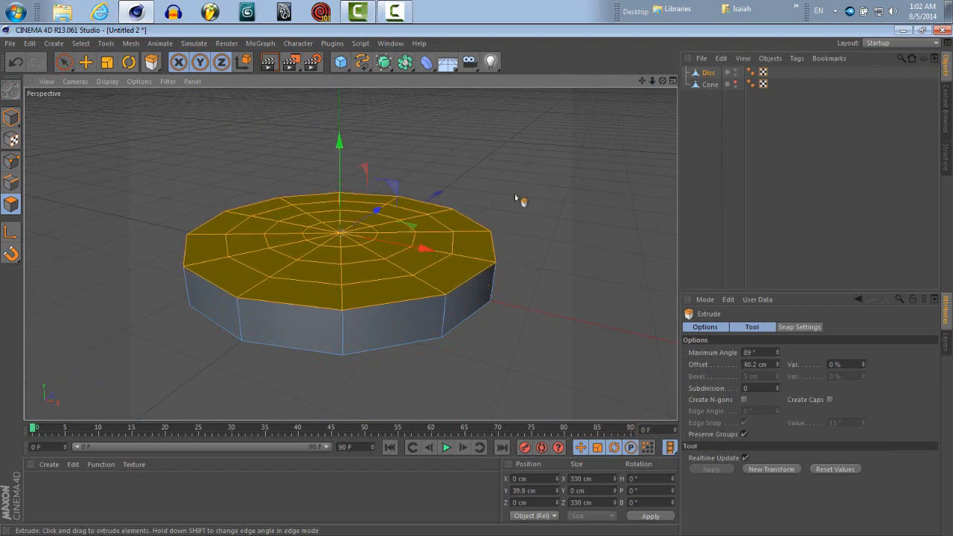
Scale the extruded top polygons inward to about 256 cm across, giving the disc sloped sides.
left_click(106, 62)
left_click_drag(561, 176, 442, 191)
left_click_drag(662, 81, 477, 283)
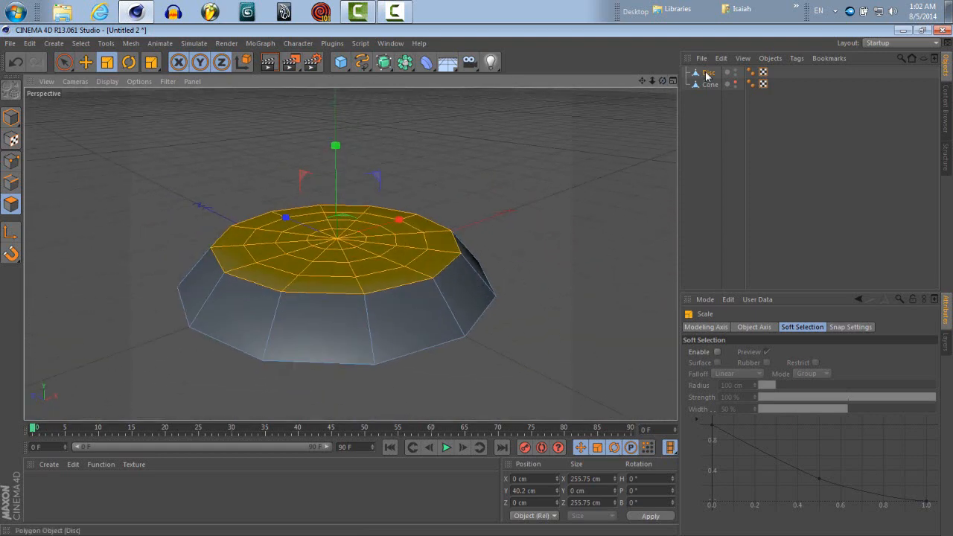
Show the cone again and raise the whole disc object to about 99.3 cm in Y so it sits on the cone's rim.
left_click(707, 75)
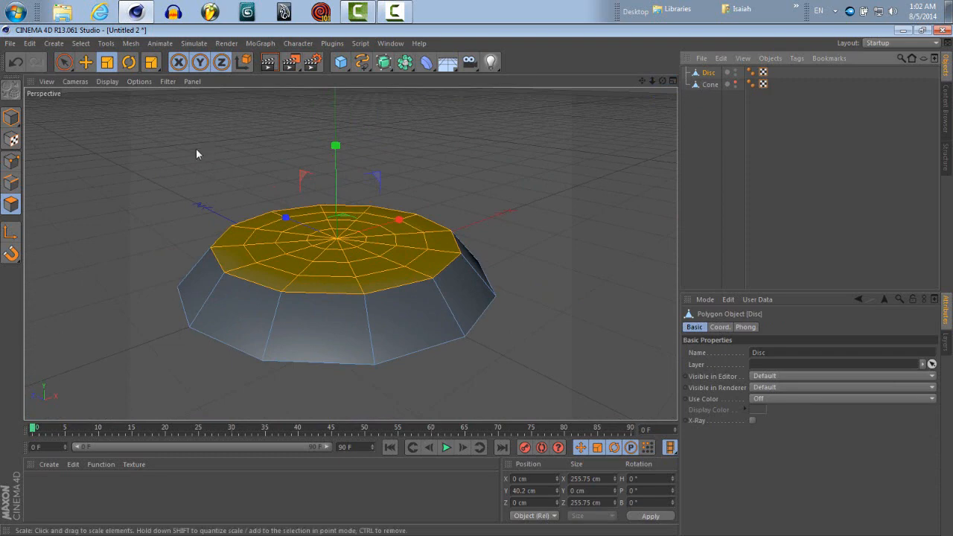
left_click(12, 118)
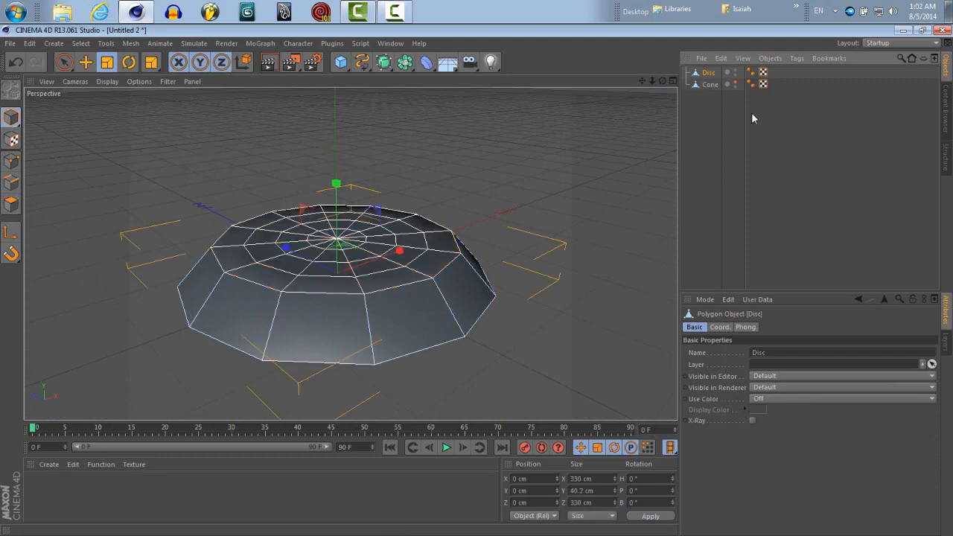
left_click(735, 83)
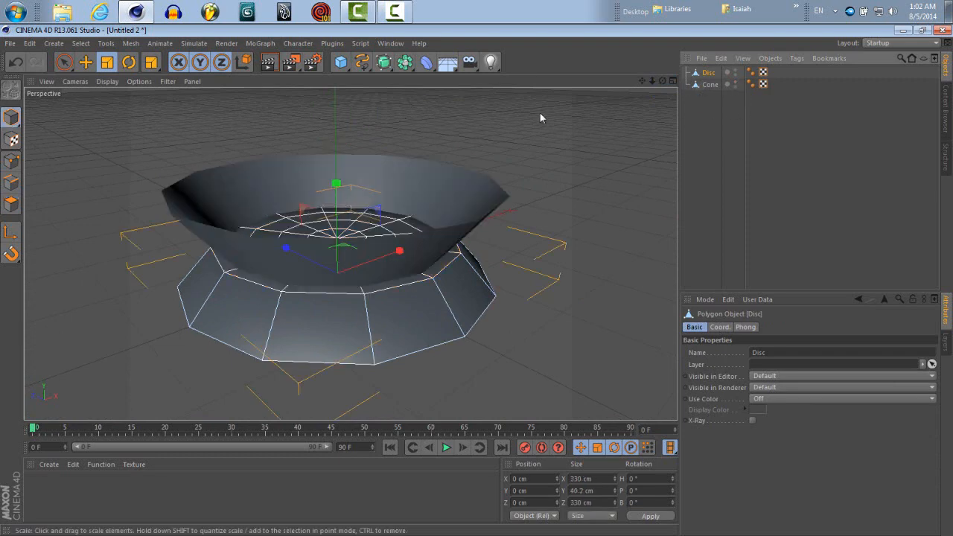
left_click(86, 62)
left_click_drag(333, 191, 476, 280)
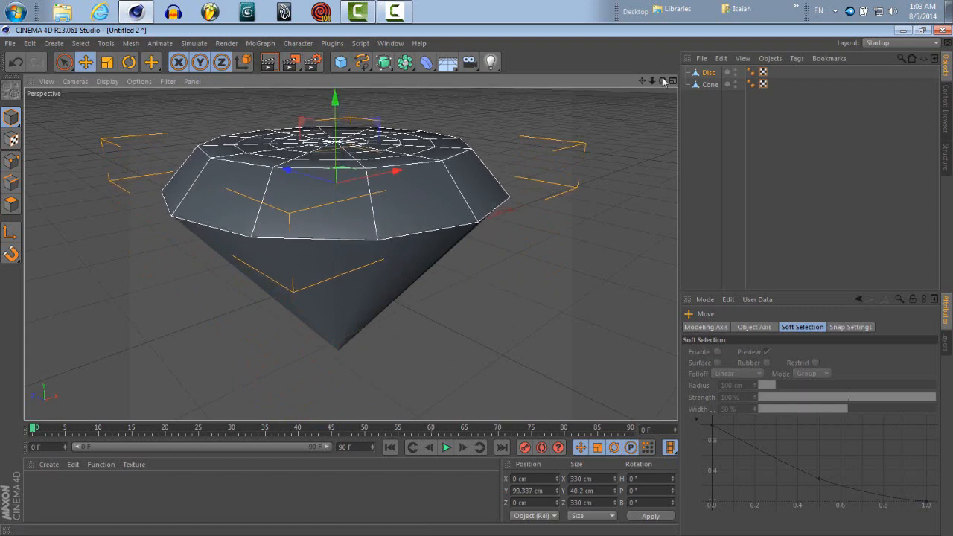
Examine in the perspective and front views how the disc's lower edge meets the cone's rim.
left_click_drag(662, 80, 476, 279)
middle_click(498, 274)
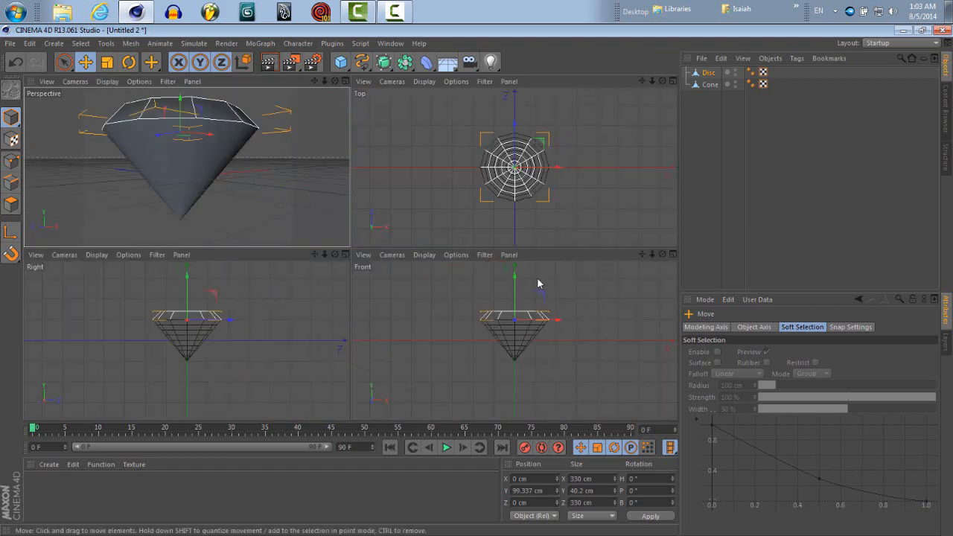
middle_click(537, 283)
left_click_drag(653, 81, 477, 285)
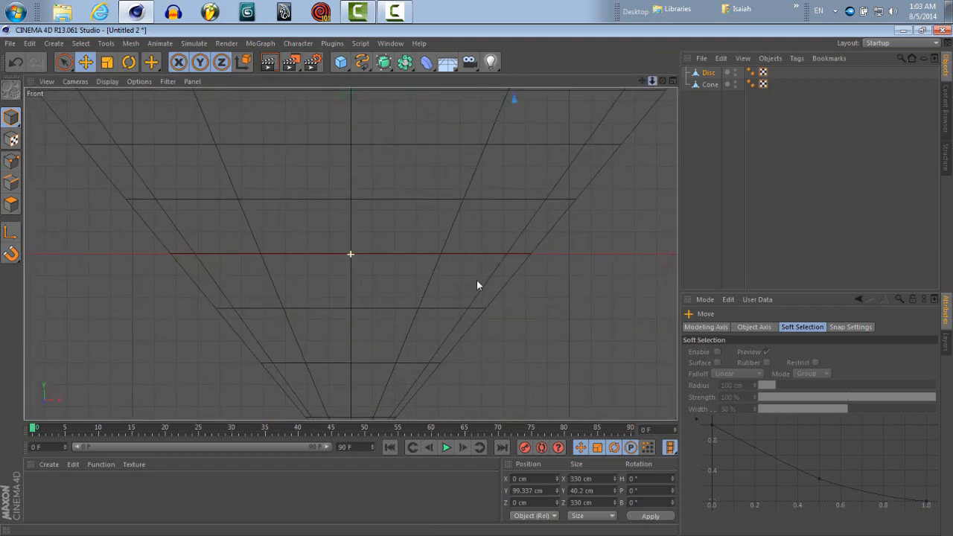
left_click_drag(643, 79, 480, 279)
middle_click(599, 135)
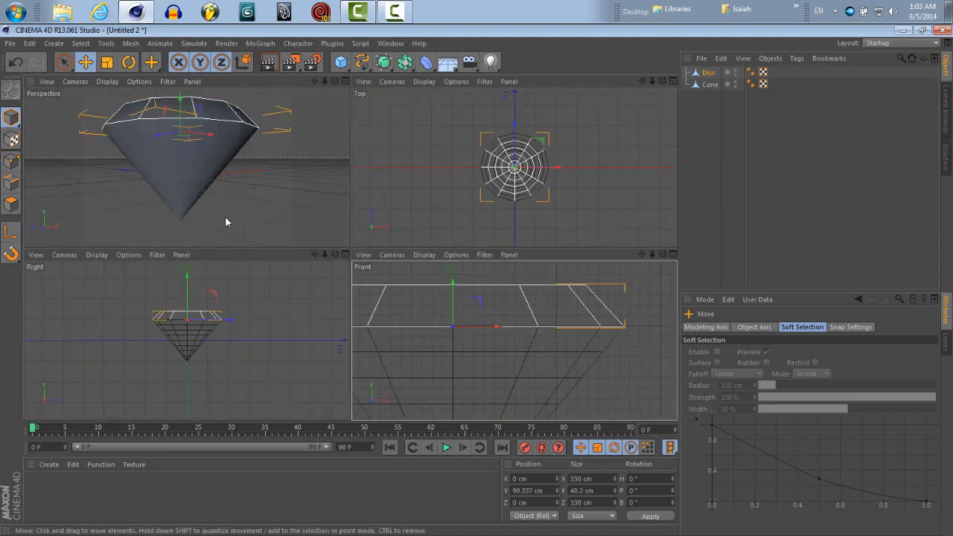
middle_click(225, 216)
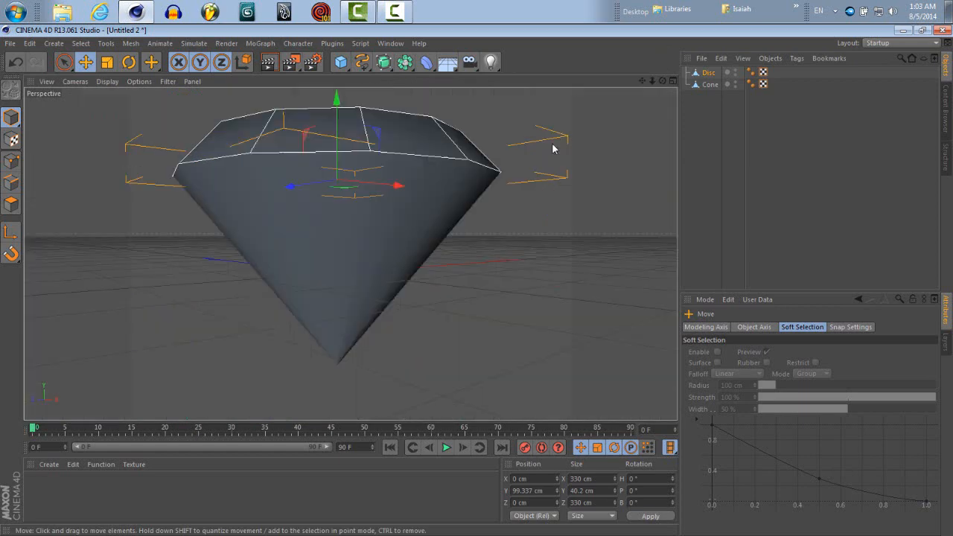
Hide the cone in the viewport to expose the open underside of the disc.
double_click(734, 82)
left_click_drag(662, 80, 476, 280)
left_click_drag(654, 80, 478, 279)
left_click_drag(661, 81, 478, 285)
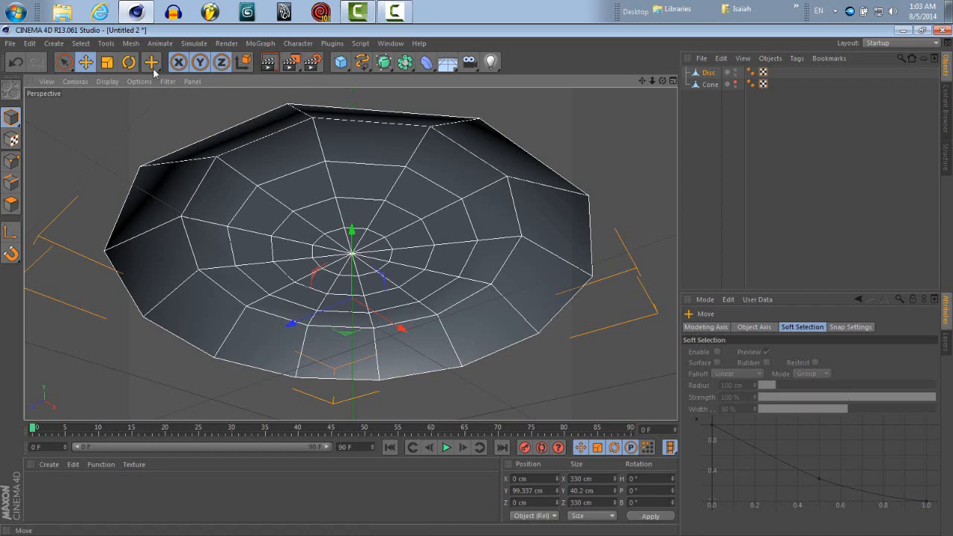
Select the sloped edges around the disc's side wall with Live Selection in edge mode.
left_click(11, 182)
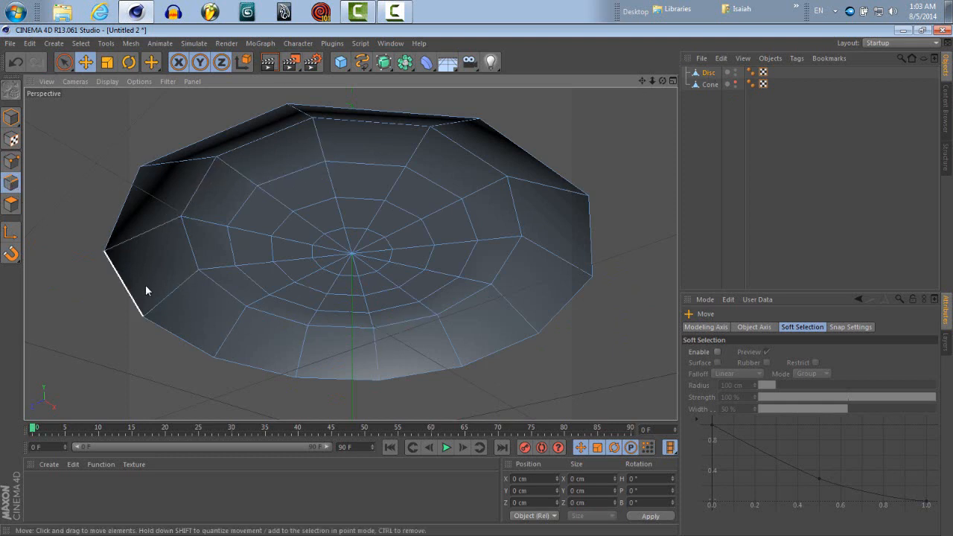
left_click(64, 63)
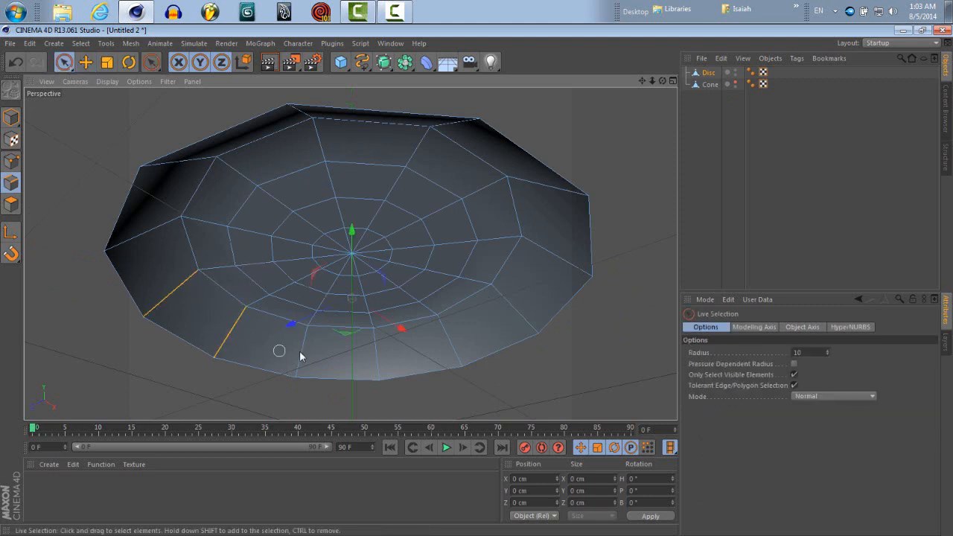
left_click_drag(300, 357, 455, 347)
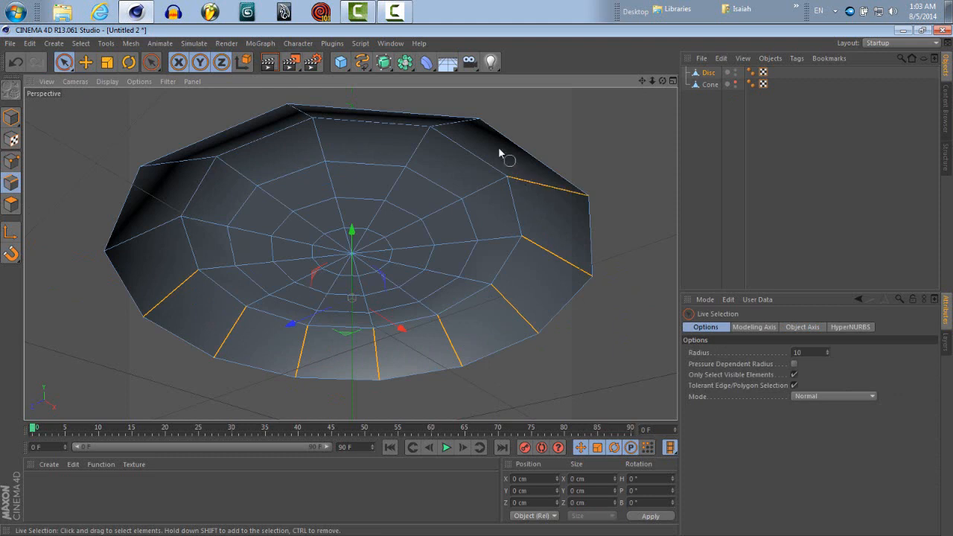
mouse_move(499, 152)
left_mouse_down()
mouse_move(453, 123)
mouse_move(366, 124)
mouse_move(260, 132)
mouse_move(210, 167)
left_mouse_up()
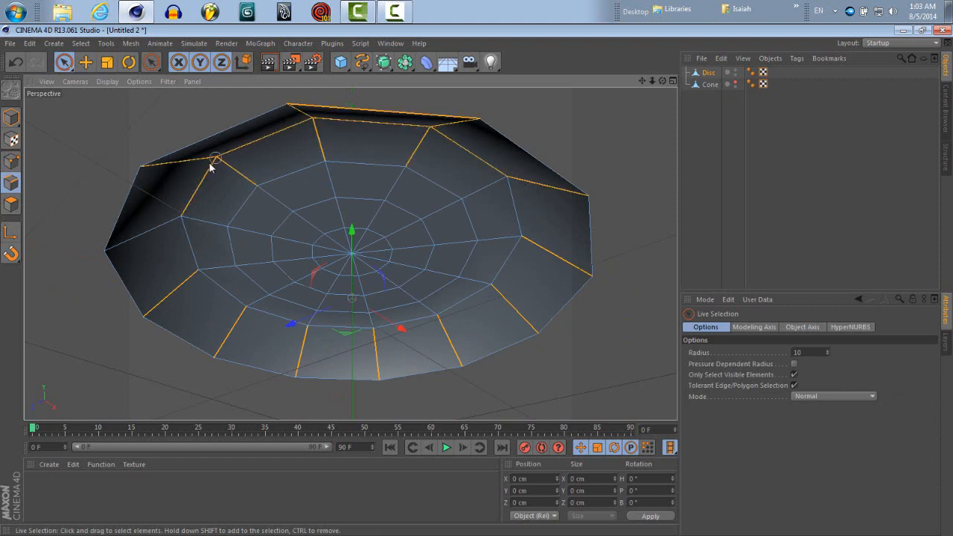
left_click_drag(208, 302, 209, 302)
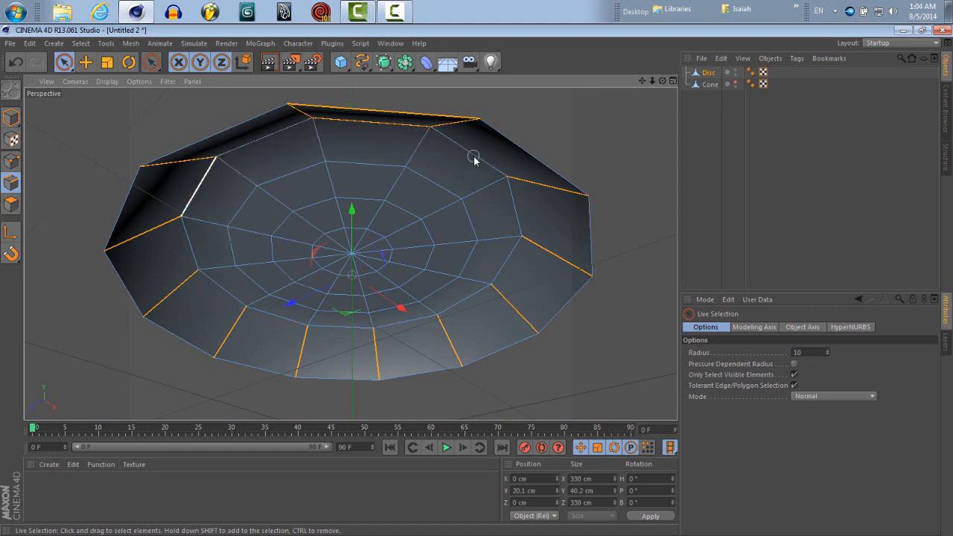
Deselect the stray rim edge and add the radial edges of the disc's inner ring and centre to the side-wall edge selection.
left_click_drag(392, 90, 378, 154, "ctrl")
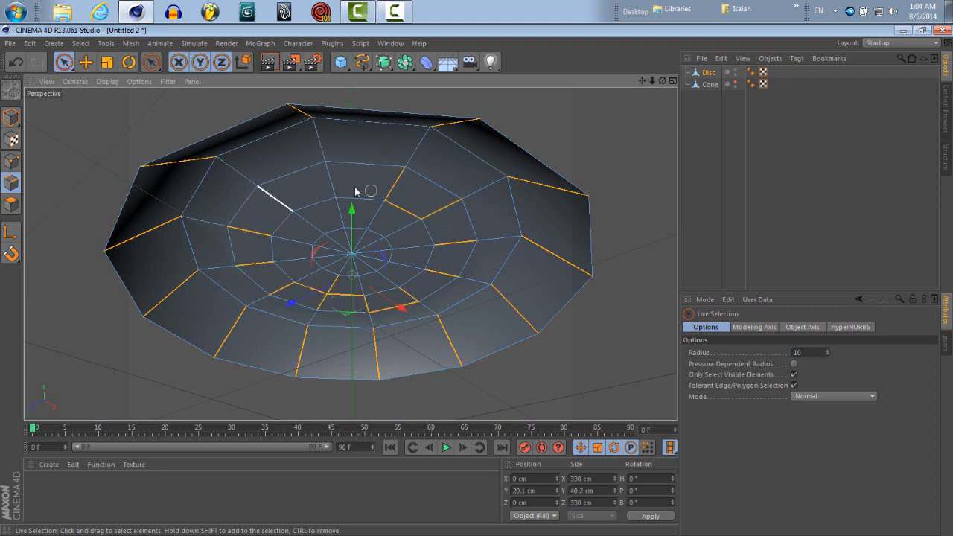
left_click(277, 200, "shift")
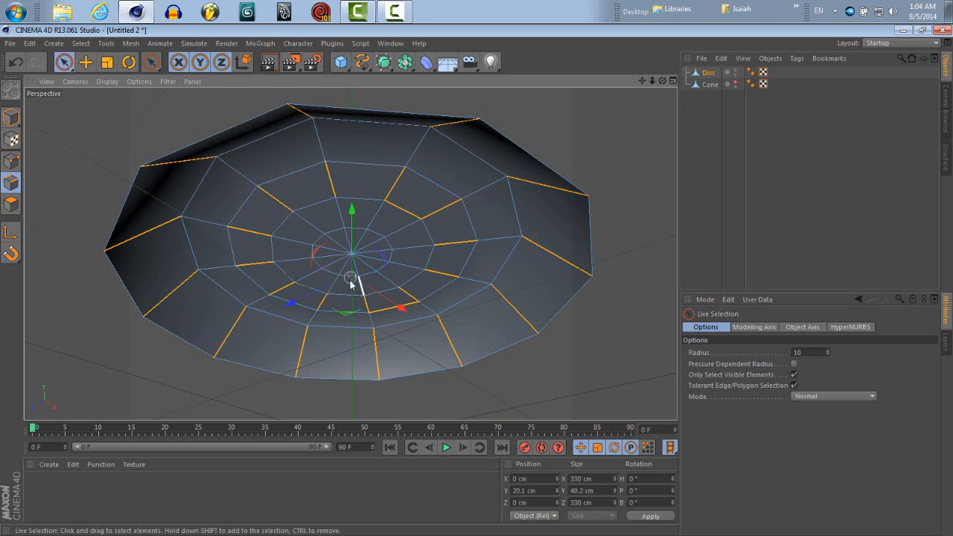
left_click_drag(395, 304, 414, 317, "ctrl")
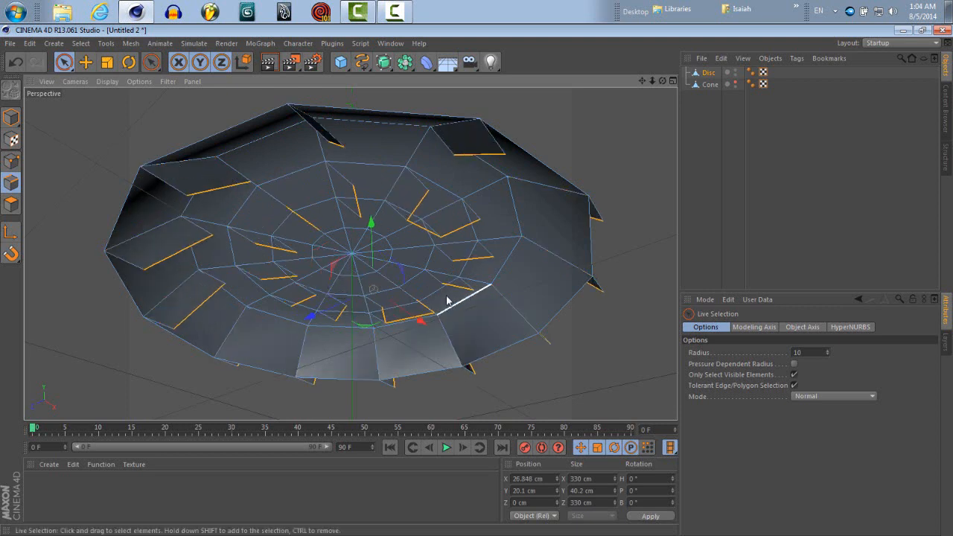
key("ctrl+z")
key("ctrl+z")
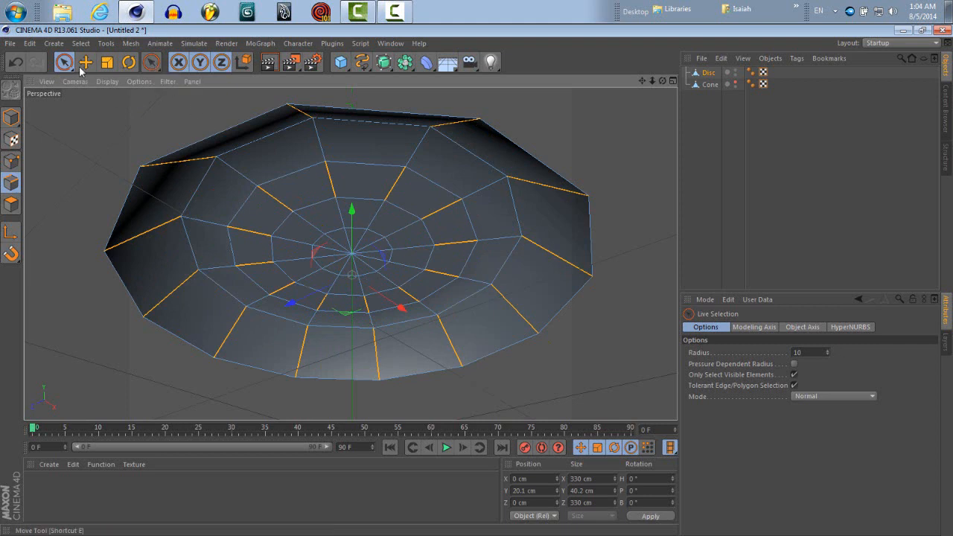
left_click(343, 254, "shift")
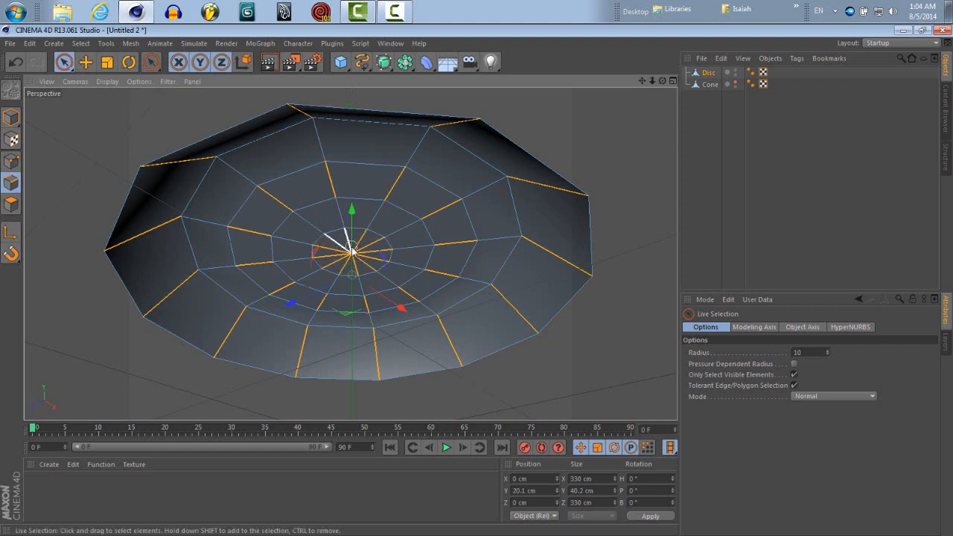
Turn off Preserve Groups for Extrude and try extruding the selected edges about 21.4 cm, then undo that extrusion.
left_click_drag(154, 63, 199, 142)
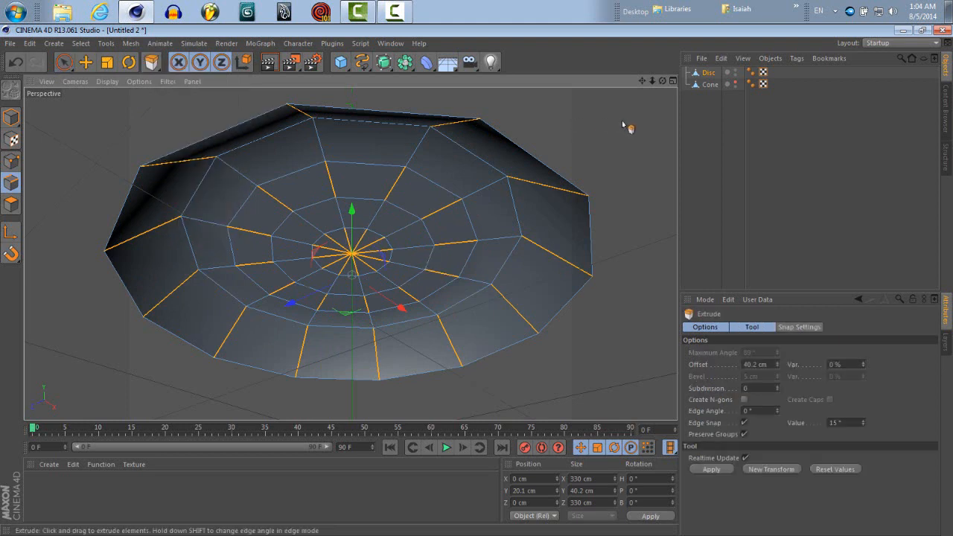
left_click_drag(627, 121, 476, 279)
key("ctrl+z")
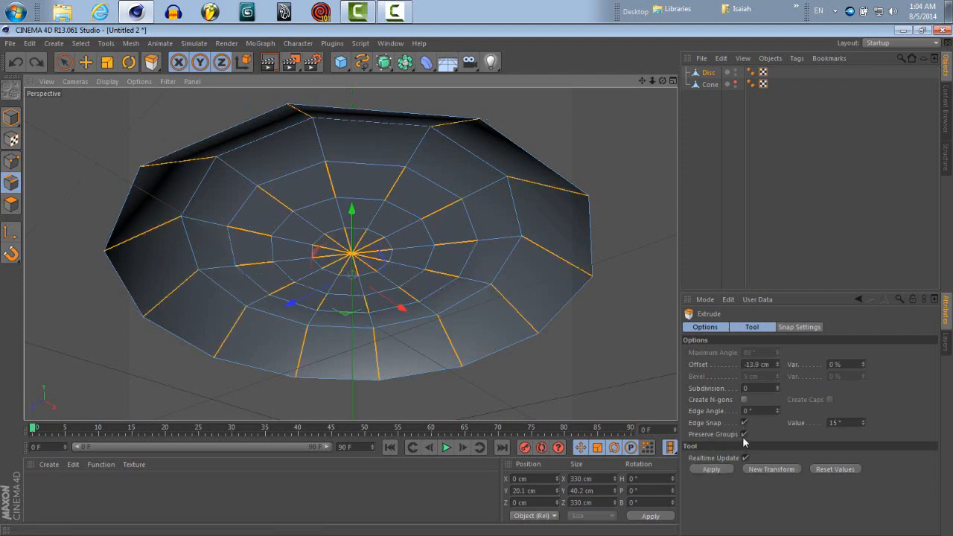
left_click_drag(481, 282, 476, 280)
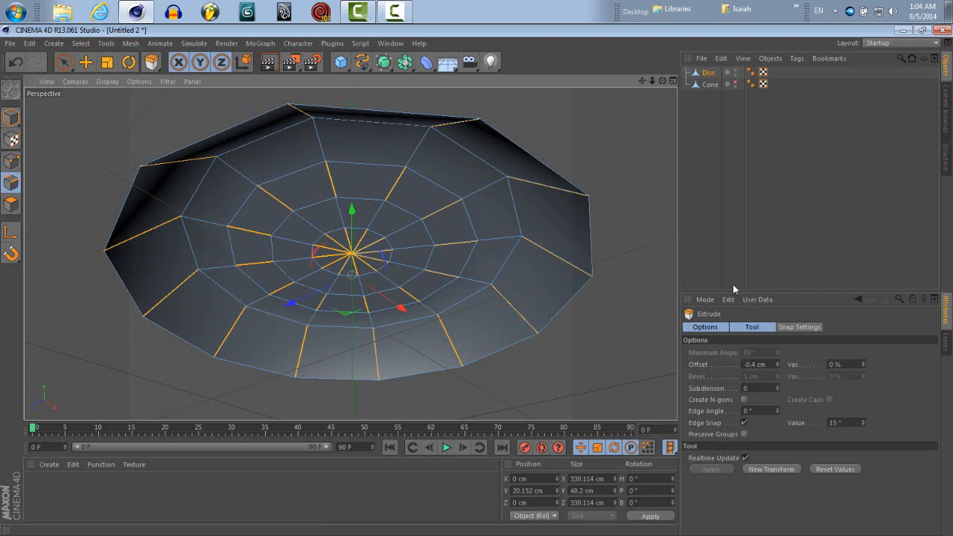
left_click_drag(358, 210, 352, 248)
left_click_drag(474, 281, 478, 283)
left_click_drag(662, 80, 476, 285)
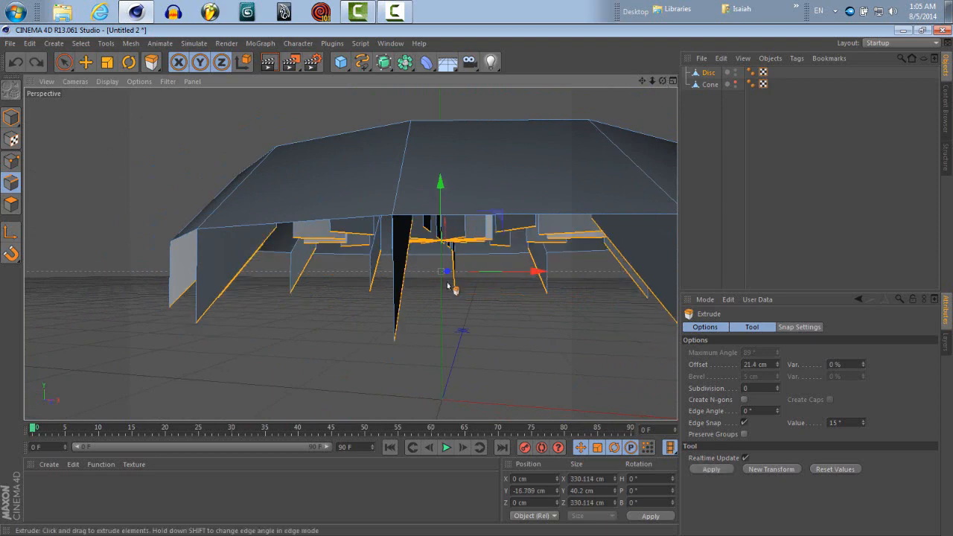
key("ctrl+z")
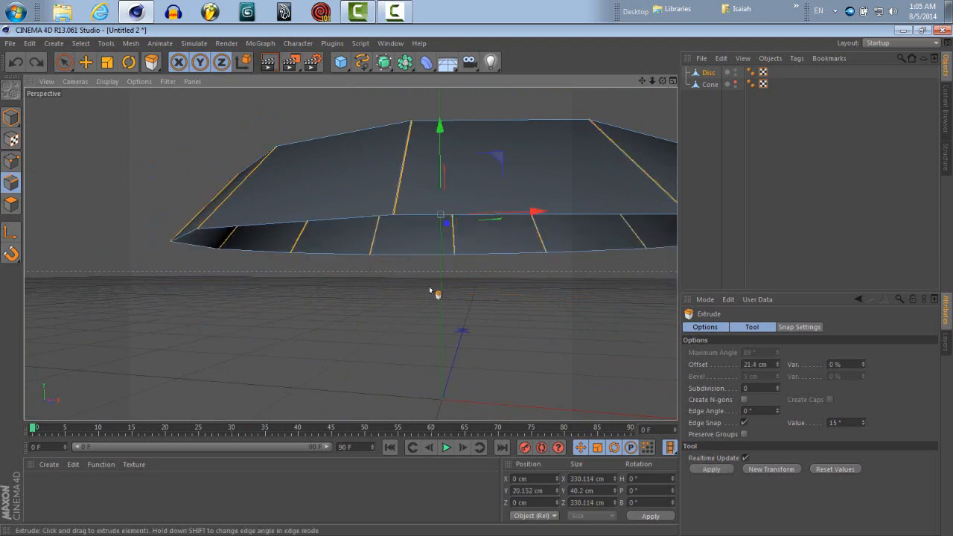
Extrude the selected edges about 59.2 cm into the underside with Edge Snap off and an edge angle of 89°.
left_click(744, 423)
mouse_move(481, 285)
left_mouse_down()
mouse_move(459, 285)
mouse_move(485, 289)
left_mouse_up()
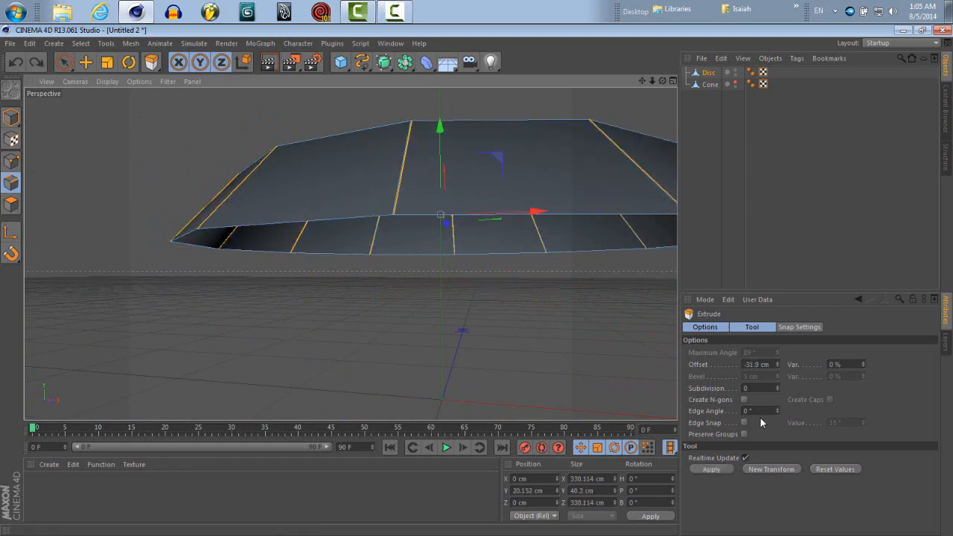
left_click(778, 408)
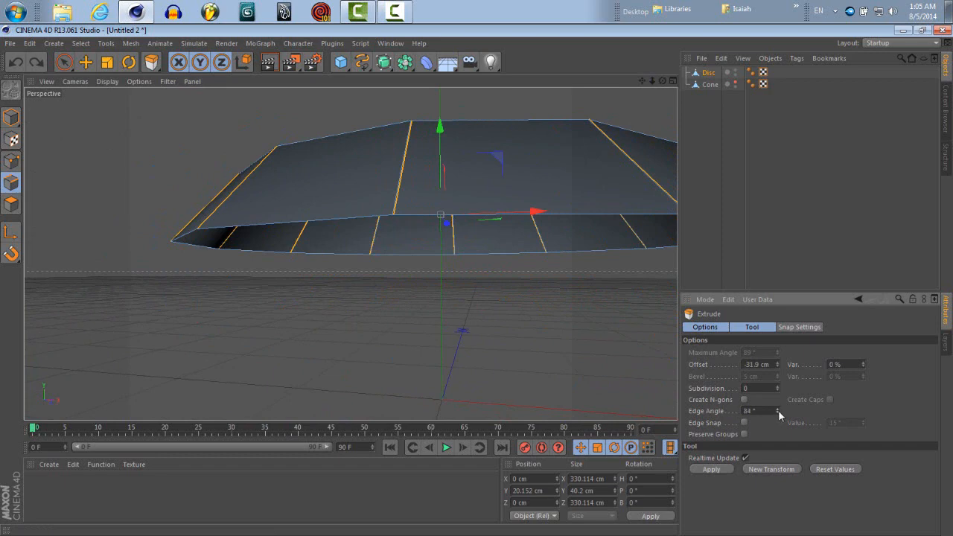
left_click(778, 408)
mouse_move(478, 282)
left_mouse_down()
mouse_move(491, 280)
mouse_move(481, 283)
left_mouse_up()
left_click_drag(661, 82, 477, 285)
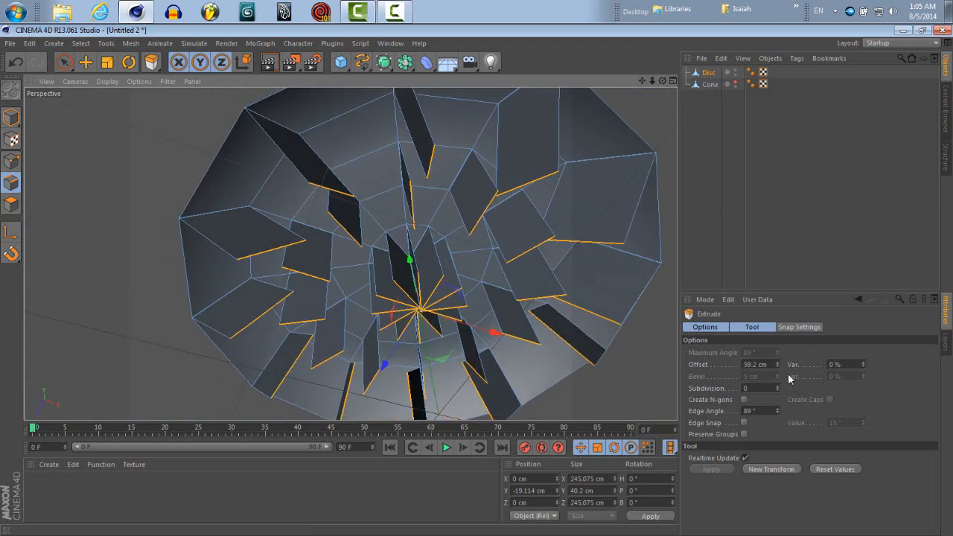
Set the edge extrusion's offset to 55.5 cm and its edge angle to 119°, and show the cone again.
mouse_move(777, 365)
left_mouse_down()
mouse_move(776, 378)
mouse_move(776, 366)
left_mouse_up()
left_click_drag(484, 287, 791, 164, "alt")
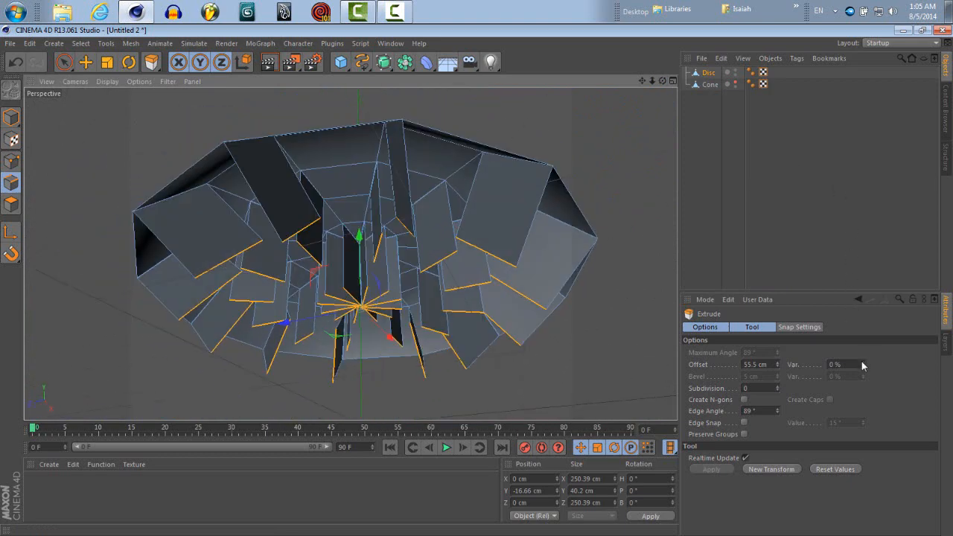
mouse_move(861, 361)
left_mouse_down()
mouse_move(860, 352)
mouse_move(861, 377)
mouse_move(858, 359)
left_mouse_up()
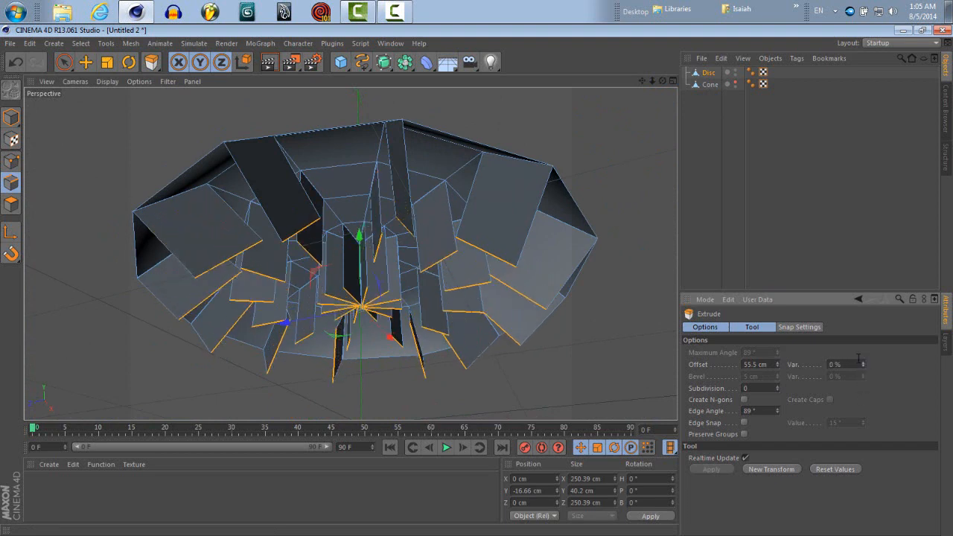
mouse_move(777, 411)
left_mouse_down()
mouse_move(775, 393)
mouse_move(775, 407)
left_mouse_up()
left_click_drag(662, 81, 476, 280)
left_click_drag(478, 284, 477, 284, "alt")
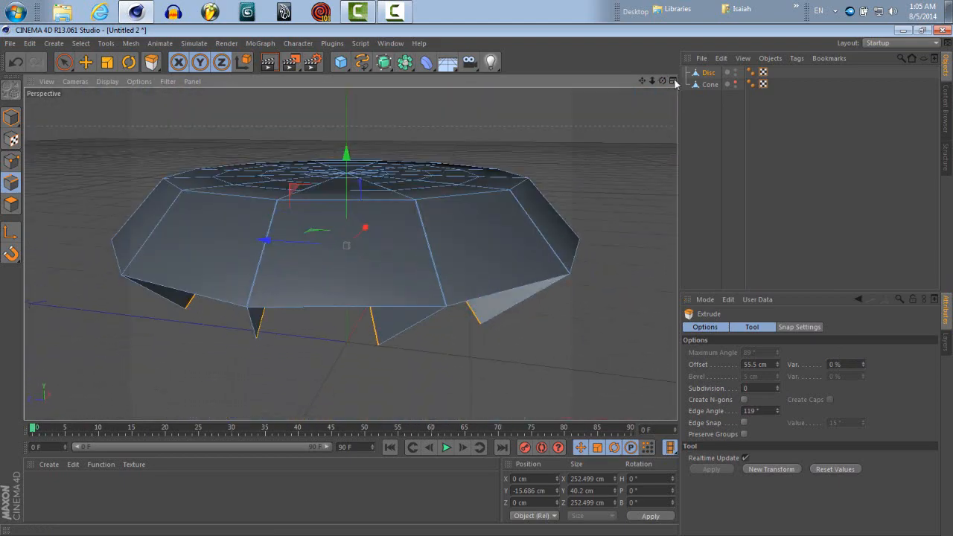
left_click(735, 84)
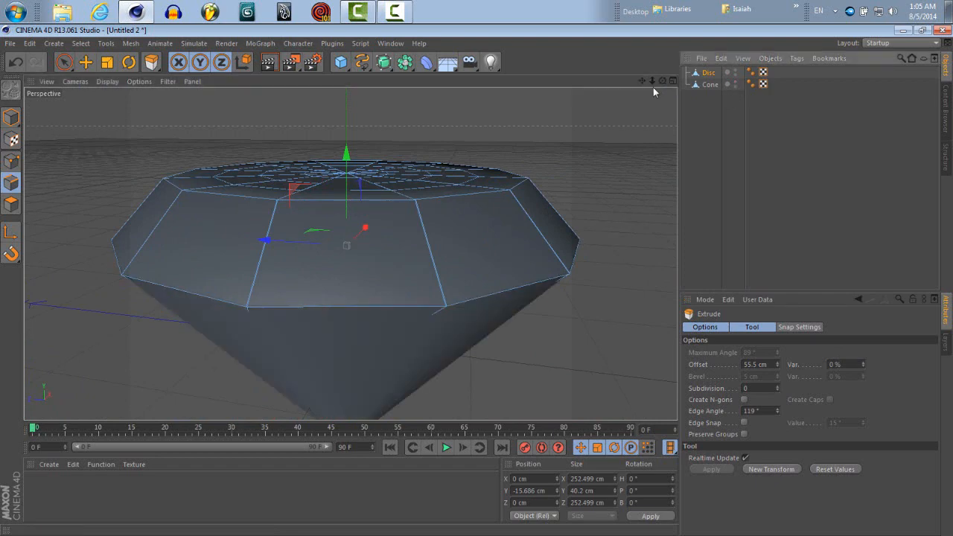
left_click_drag(660, 82, 485, 281)
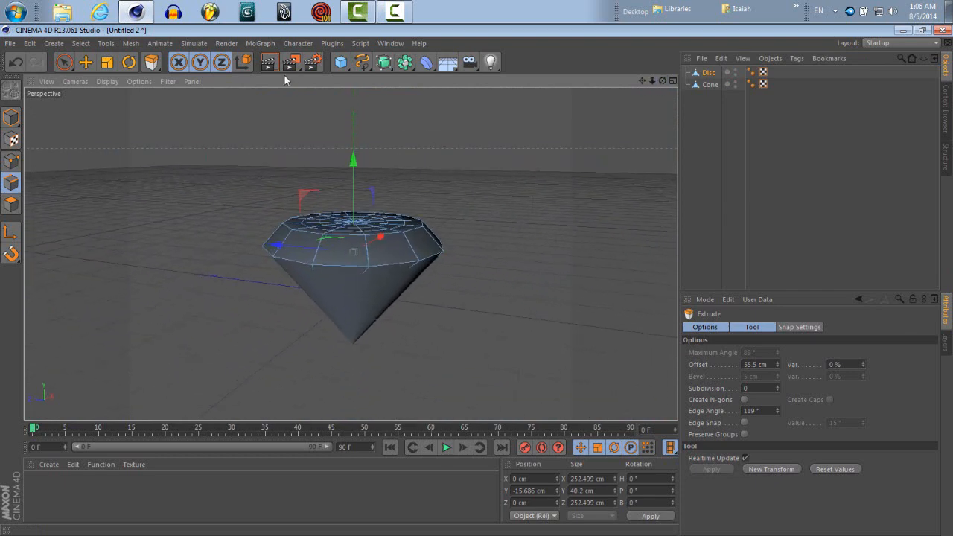
Set the render output to the HDTV 1080 29.97 film/video preset and close the render settings.
left_click(312, 63)
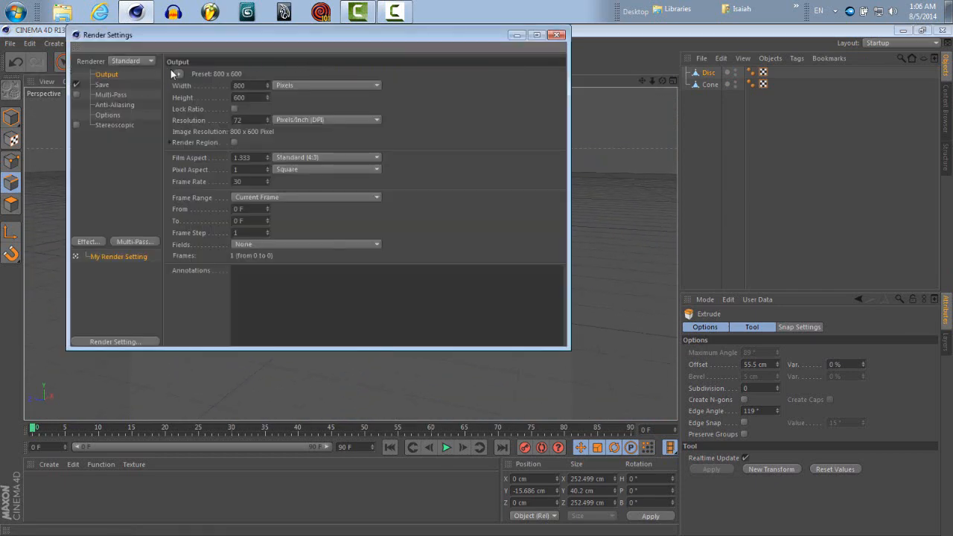
left_click(177, 74)
mouse_move(204, 110)
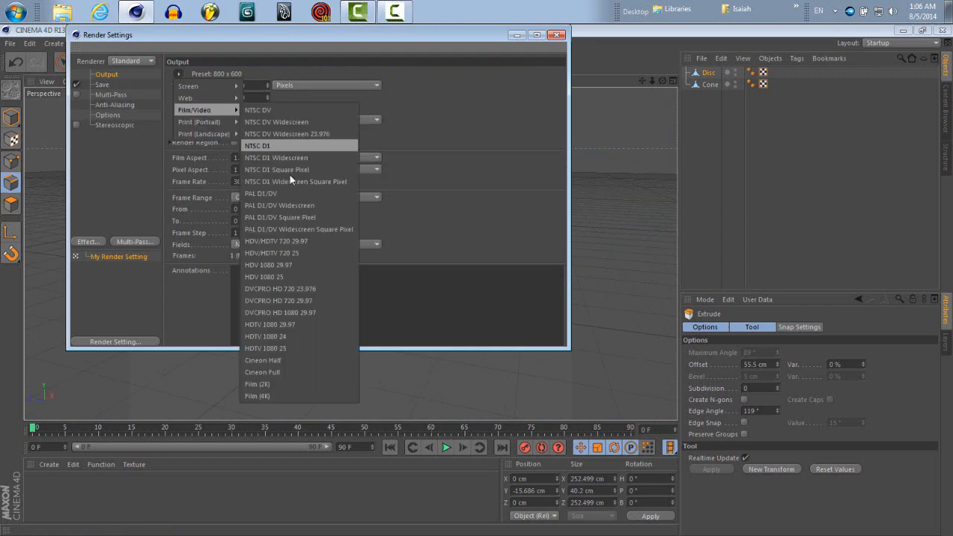
left_click(296, 323)
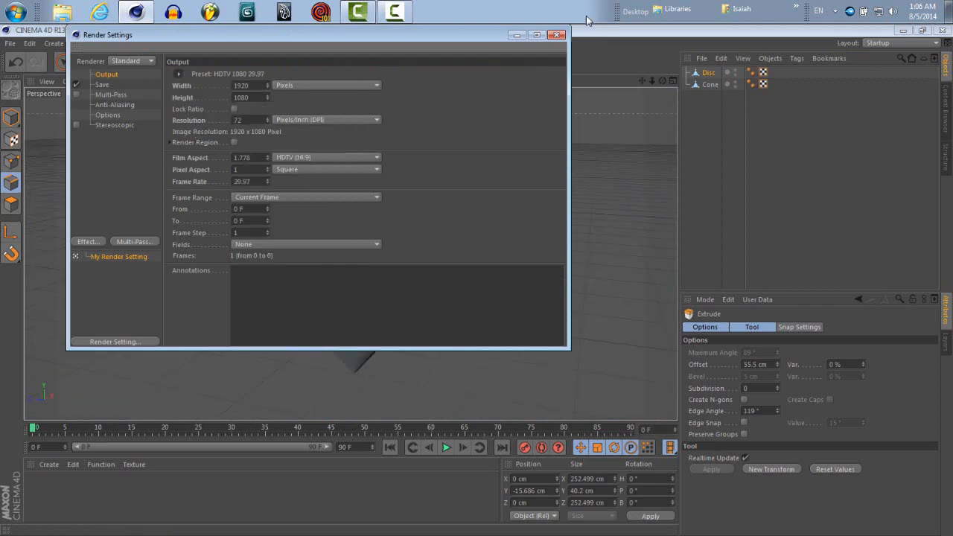
left_click(556, 36)
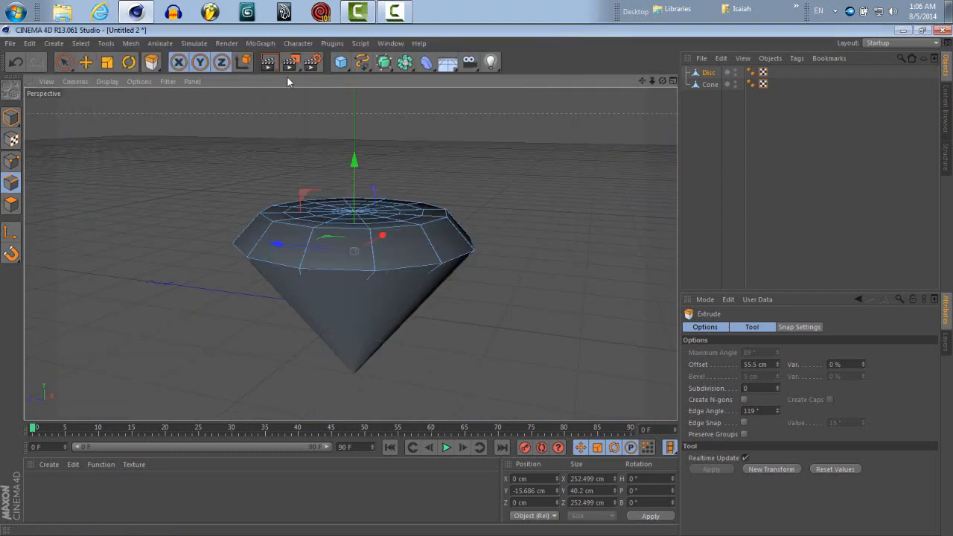
double_click(46, 489)
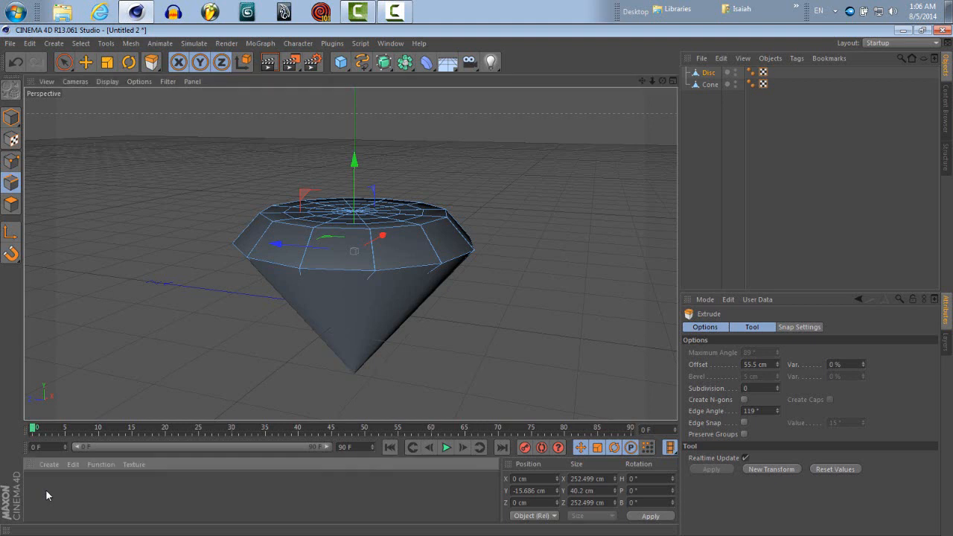
double_click(37, 487)
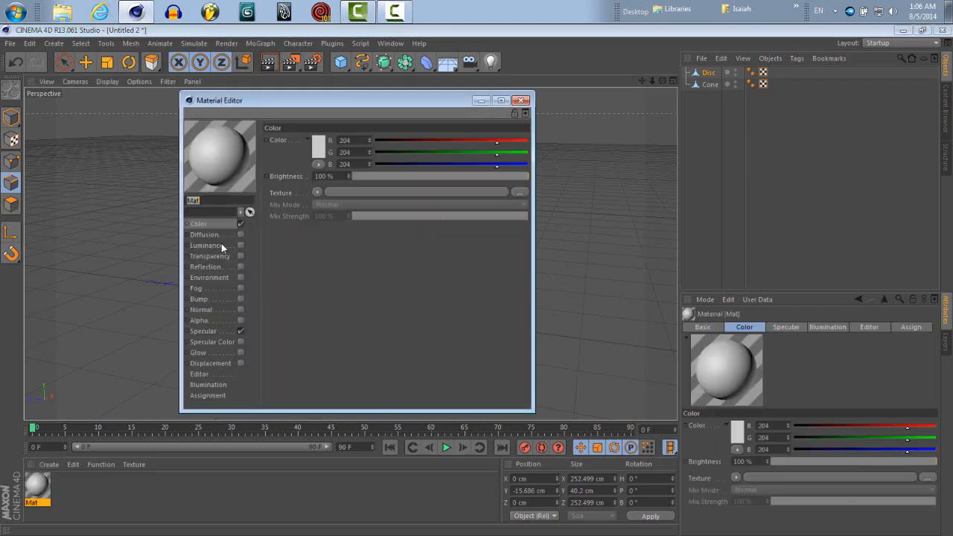
left_click(212, 331)
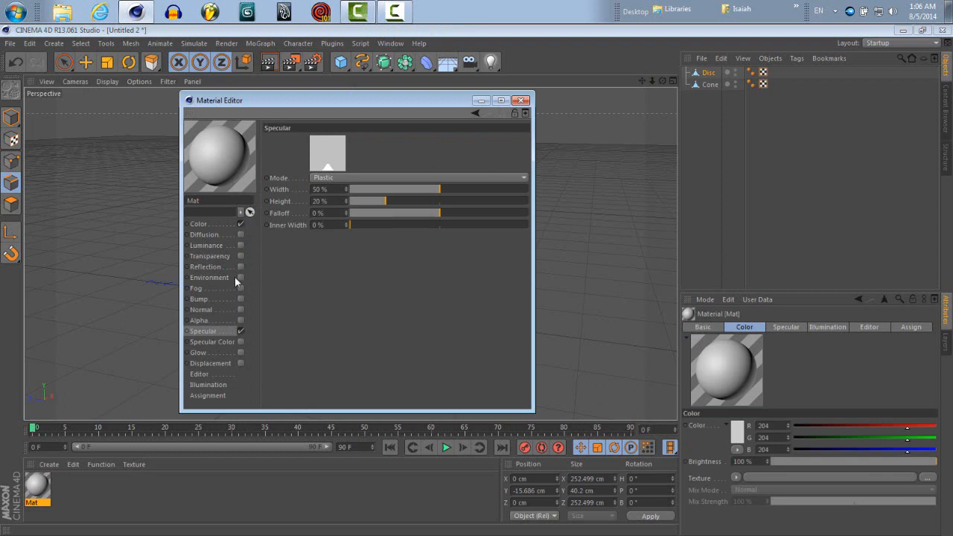
left_click(219, 224)
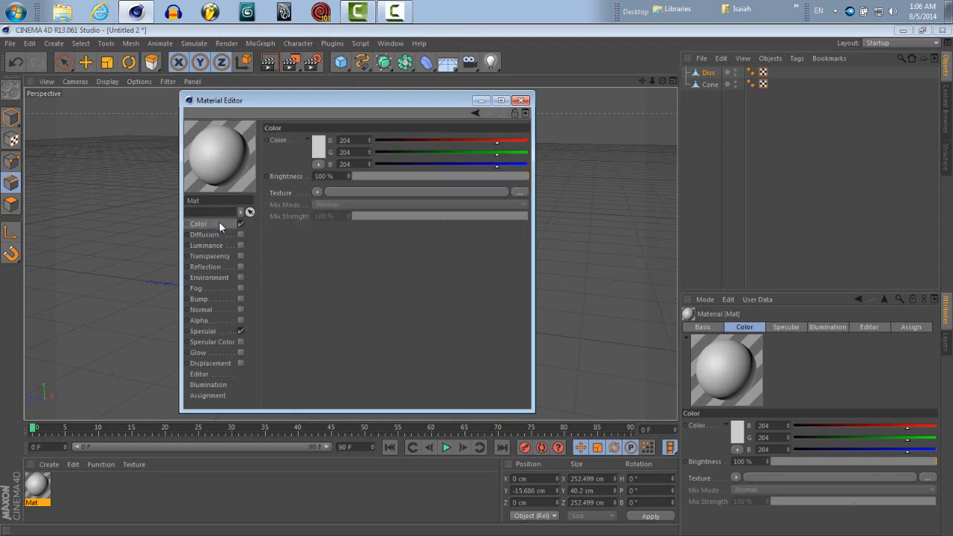
left_click(521, 101)
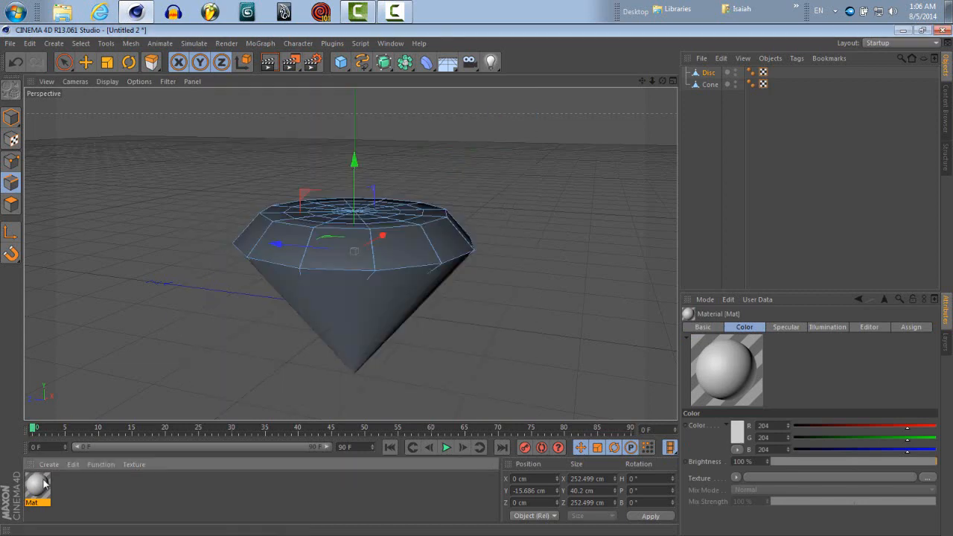
key("Delete")
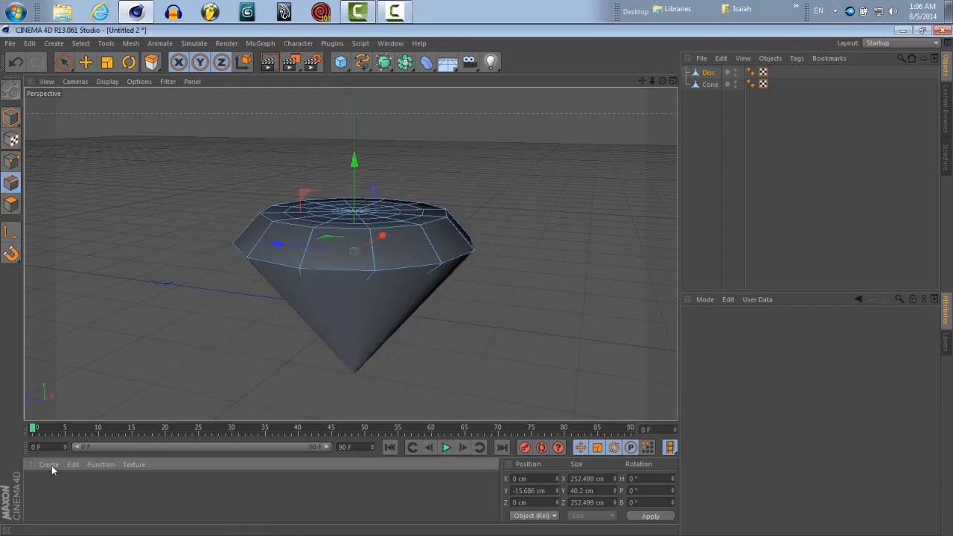
left_click(50, 463)
left_click(83, 394)
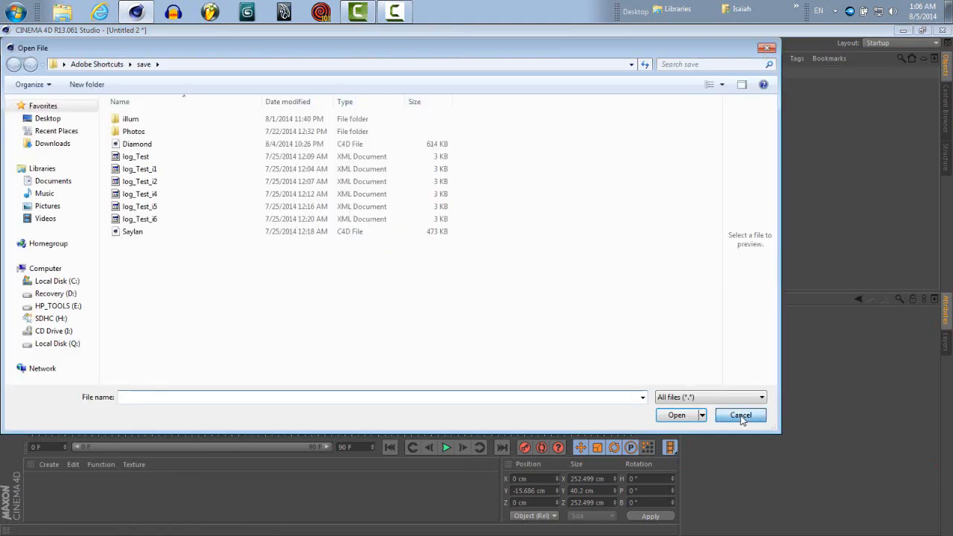
left_click(741, 414)
left_click(49, 464)
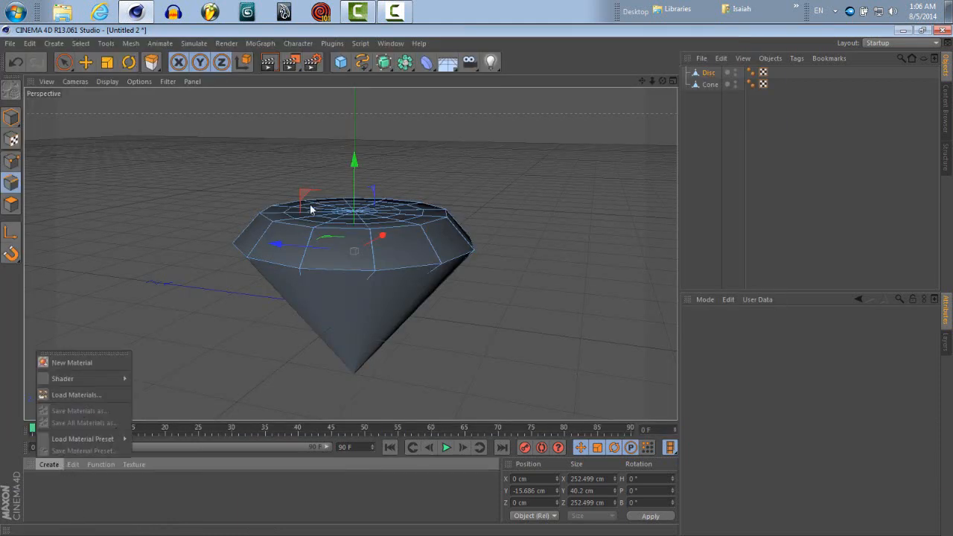
Add the "glass simple white" material to the scene from the Content Browser's Glossy materials.
left_click(390, 43)
left_click(390, 43)
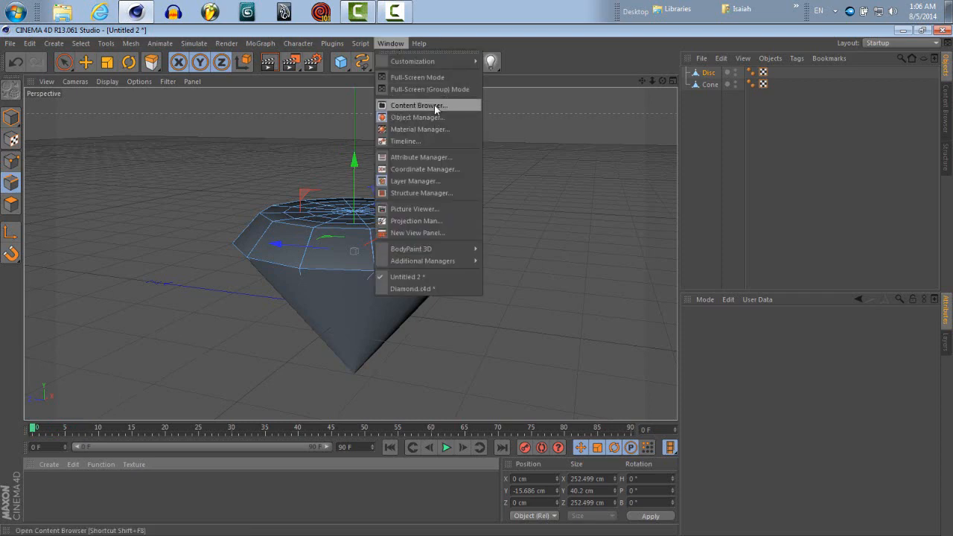
left_click(434, 104)
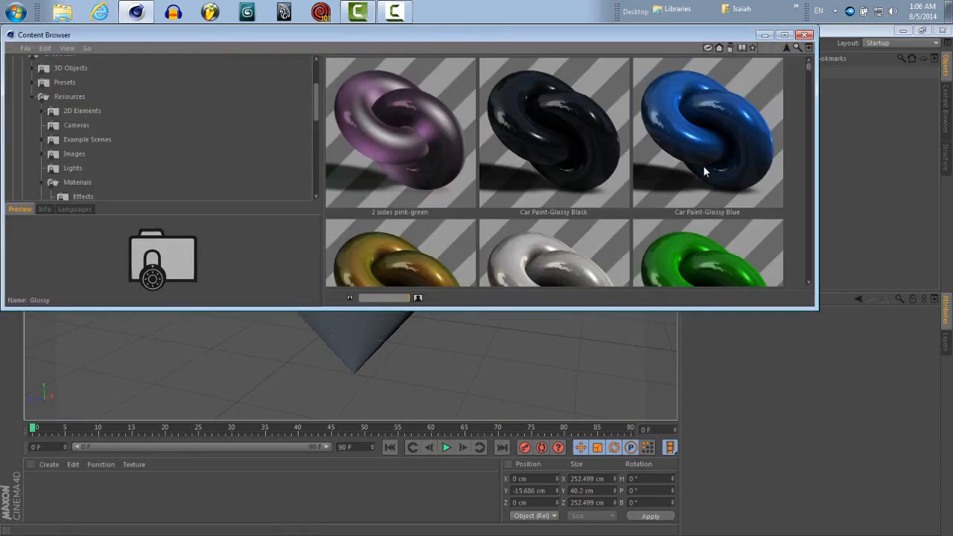
scroll(704, 160, "down", 10)
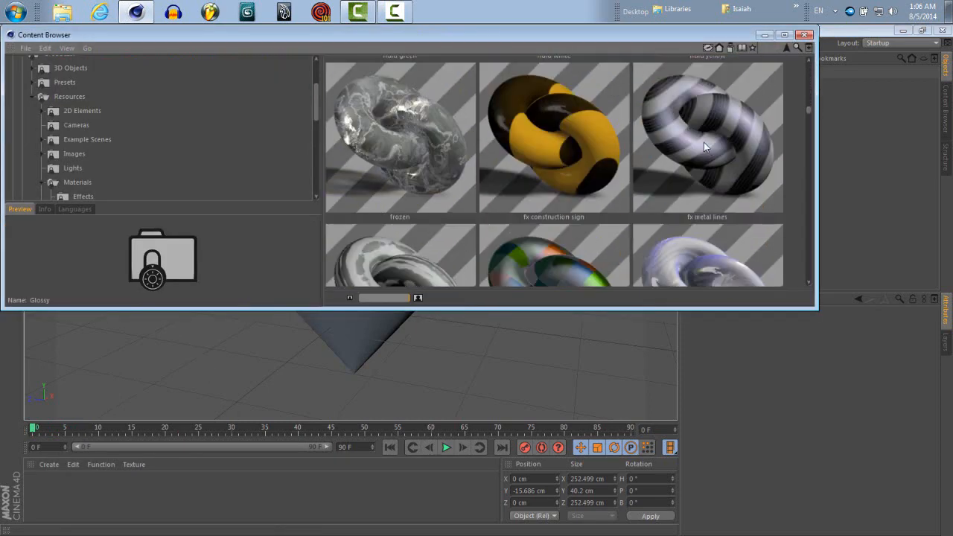
scroll(607, 134, "down", 6)
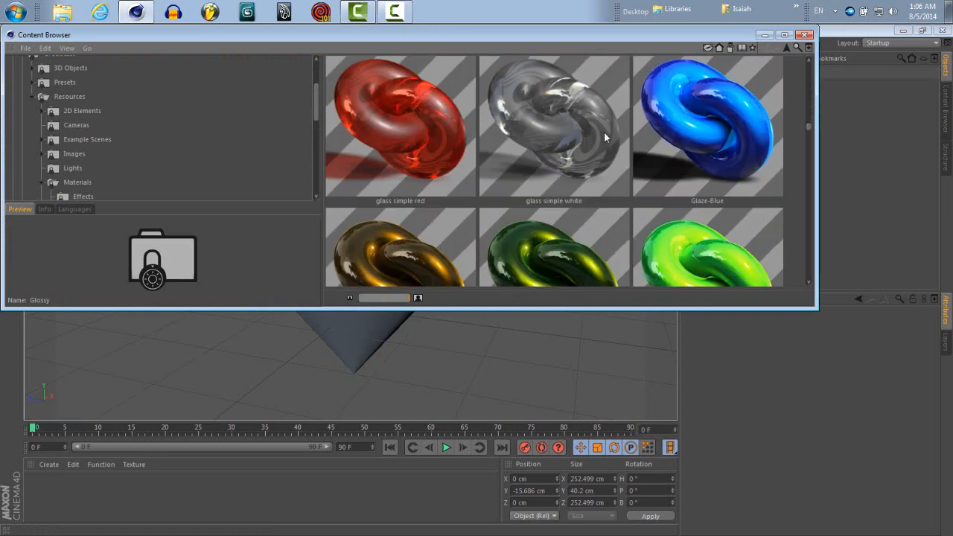
double_click(582, 116)
left_click(803, 35)
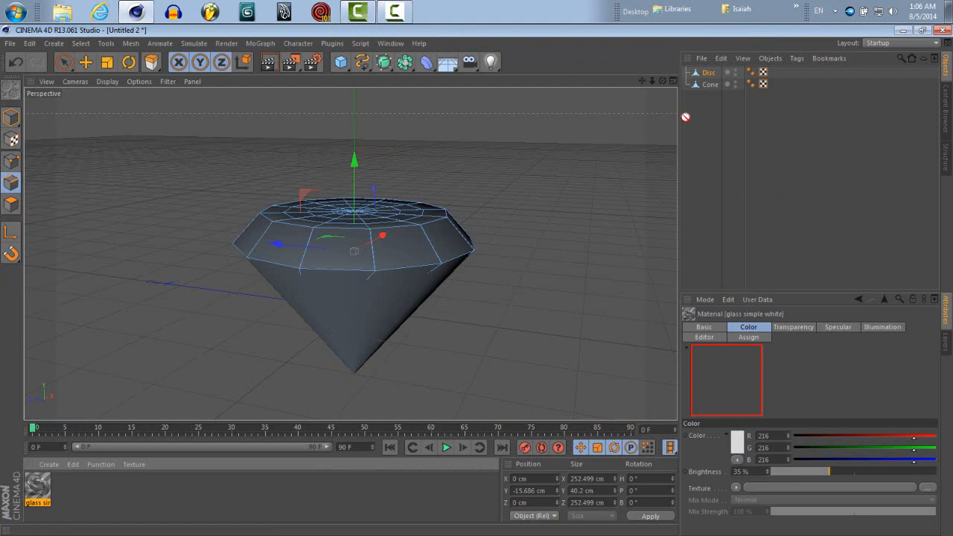
Apply the "glass simple white" material to both the disc and the cone.
left_click_drag(684, 117, 709, 75)
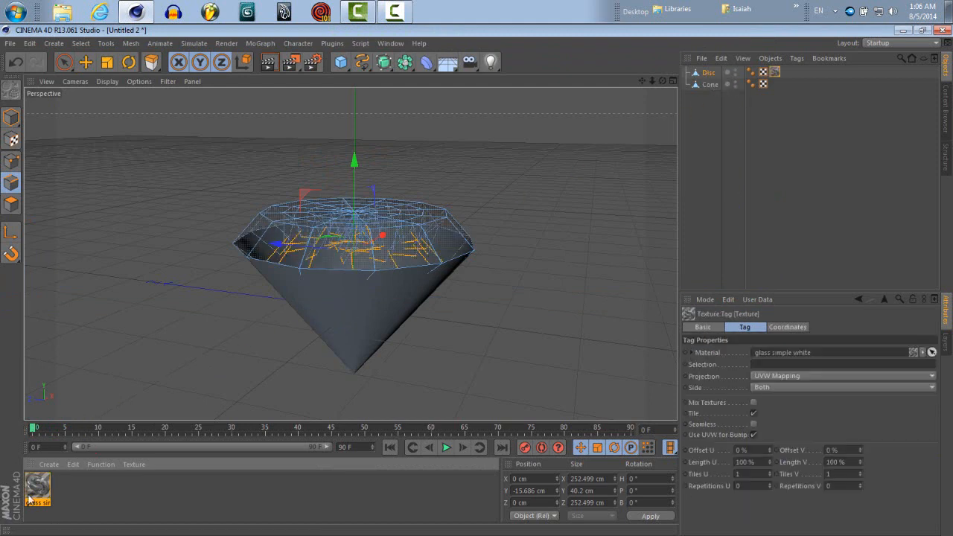
left_click_drag(572, 145, 711, 85)
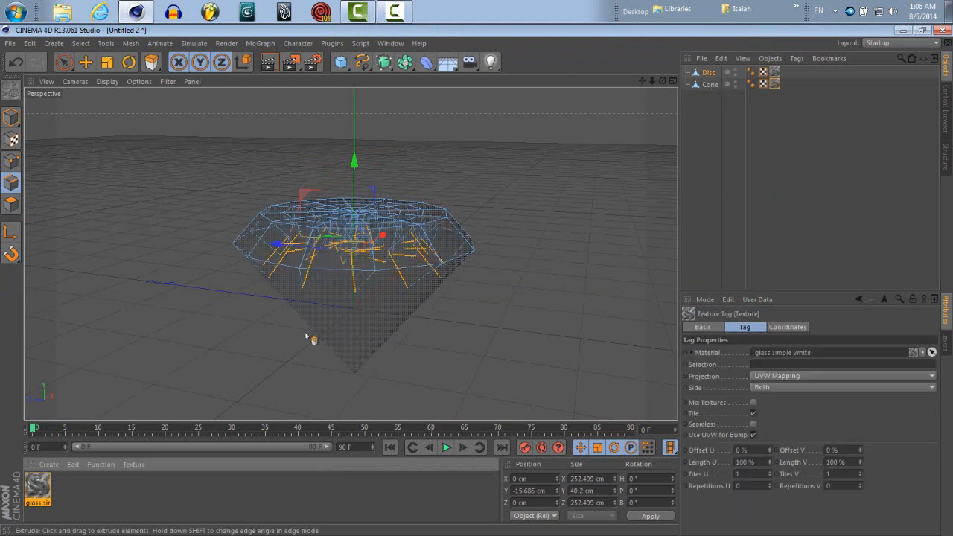
Create a new material with Color and Specular disabled and only the Luminance channel enabled.
double_click(85, 510)
double_click(37, 488)
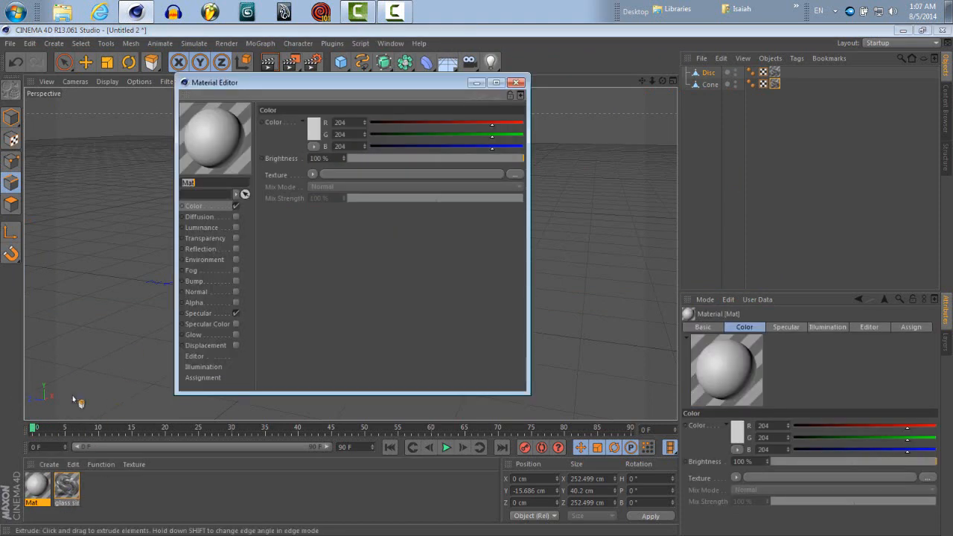
left_click(235, 206)
left_click(235, 312)
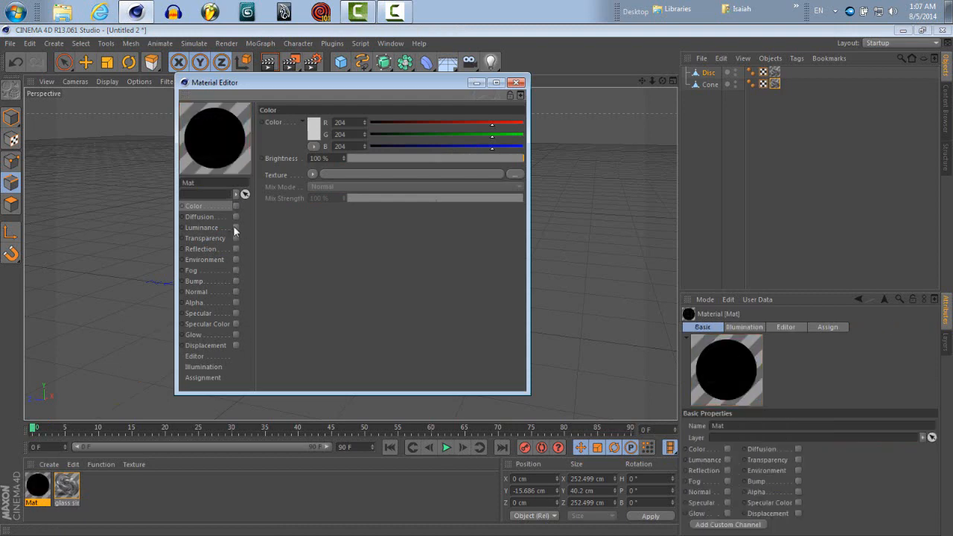
left_click(235, 227)
Load studio019.hdr as the material's luminance texture without copying the image to the project location.
left_click(312, 174)
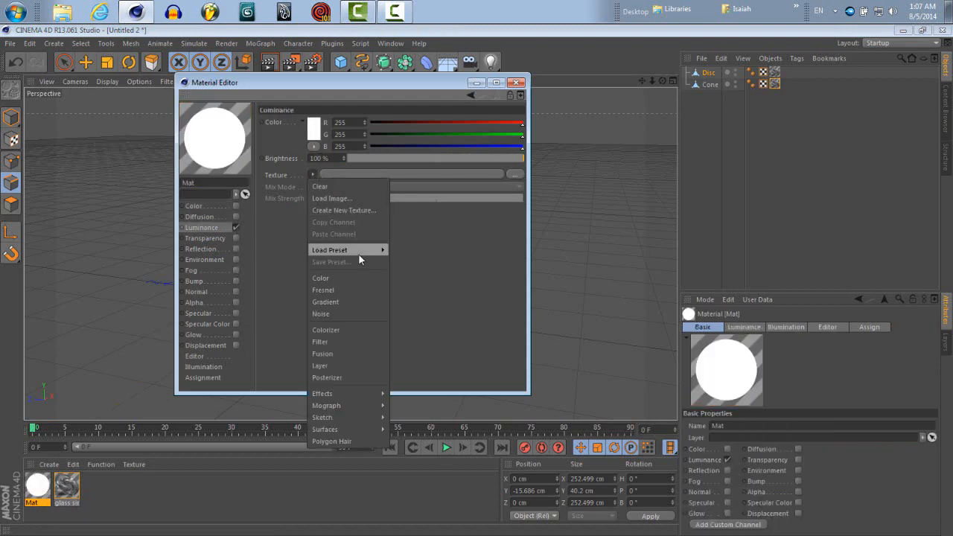
left_click(349, 199)
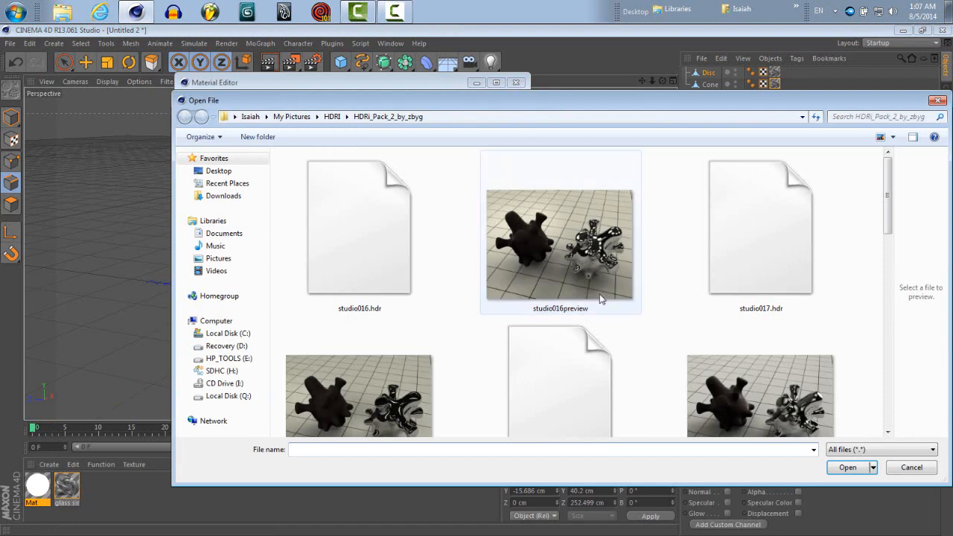
scroll(748, 298, "down", 3)
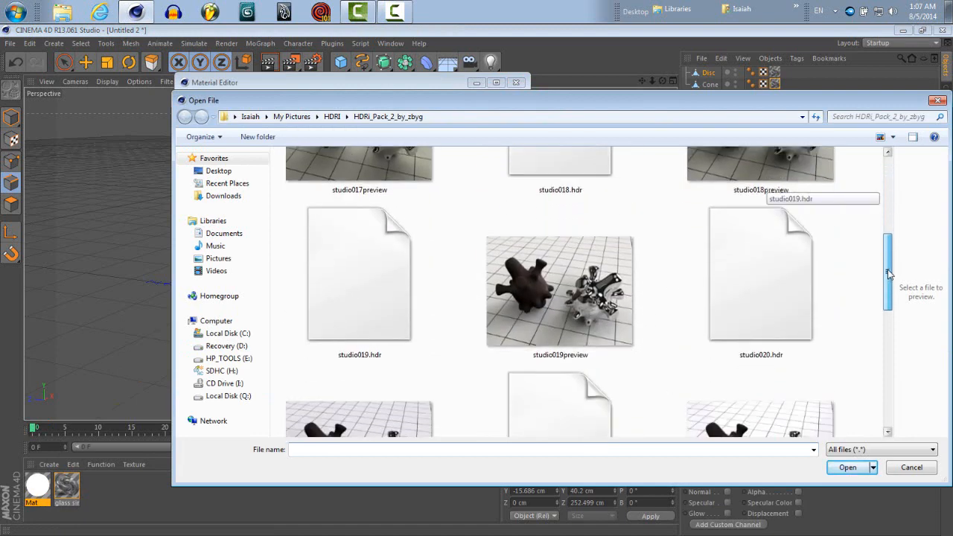
double_click(384, 278)
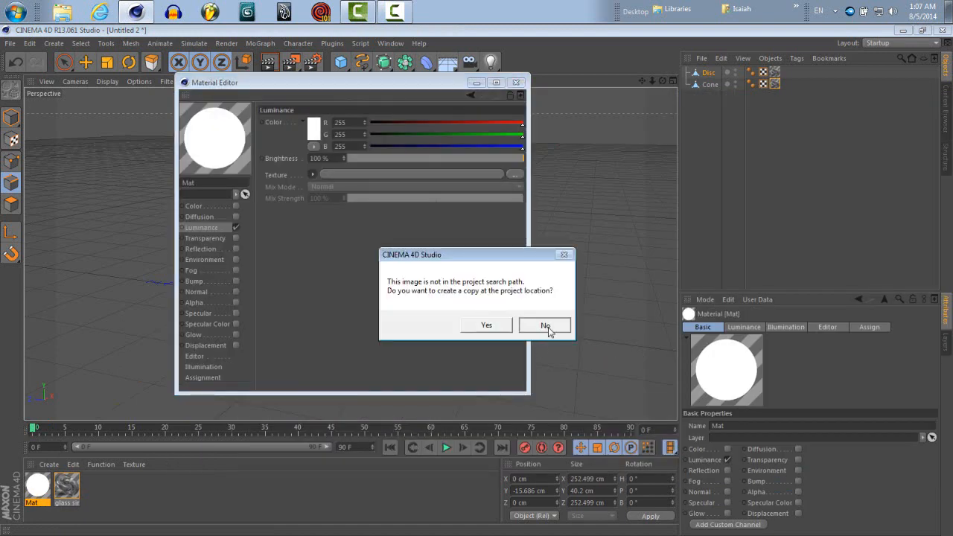
left_click(546, 326)
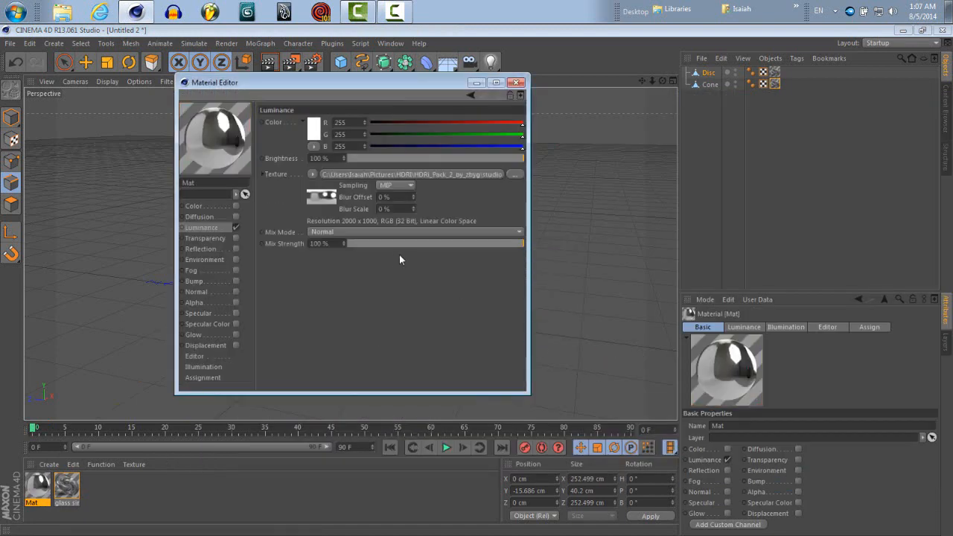
Replace the luminance texture with studio024.hdr without copying it to the project, and close the material editor.
left_click(515, 175)
left_click_drag(884, 199, 882, 284)
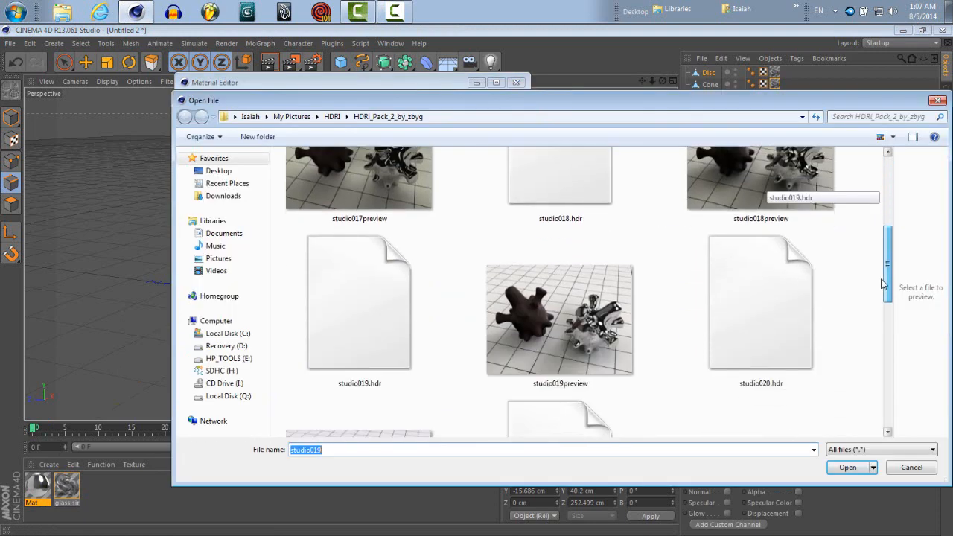
scroll(883, 283, "down", 2)
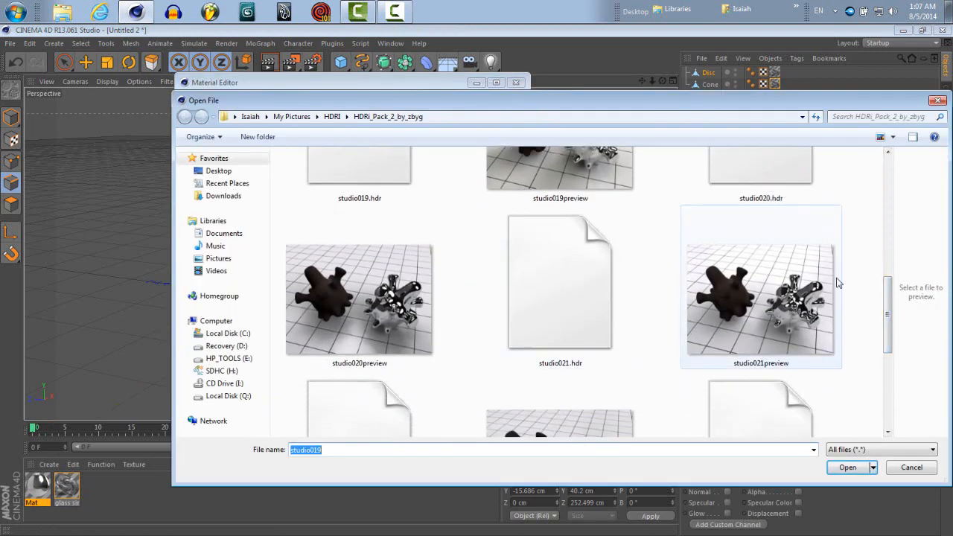
left_click_drag(882, 305, 881, 389)
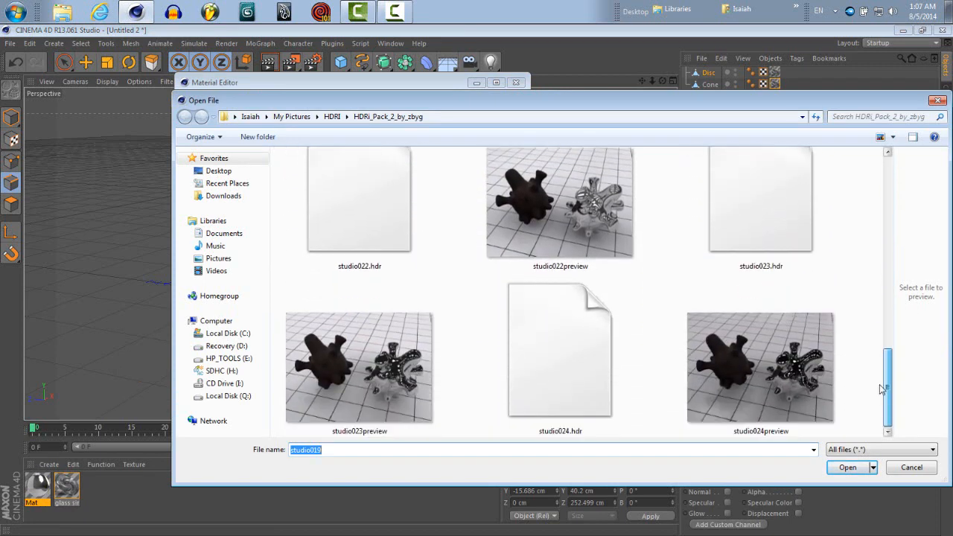
double_click(607, 362)
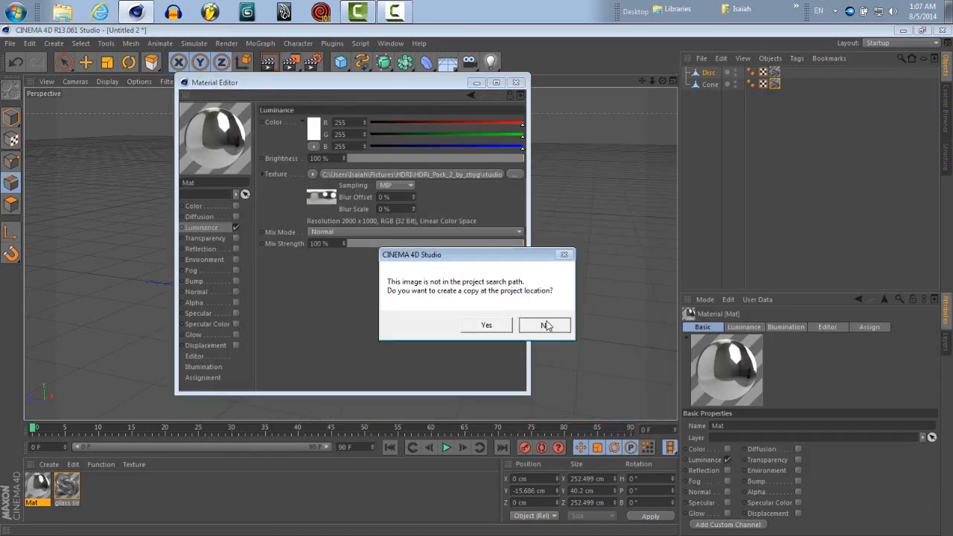
left_click(546, 326)
left_click(517, 82)
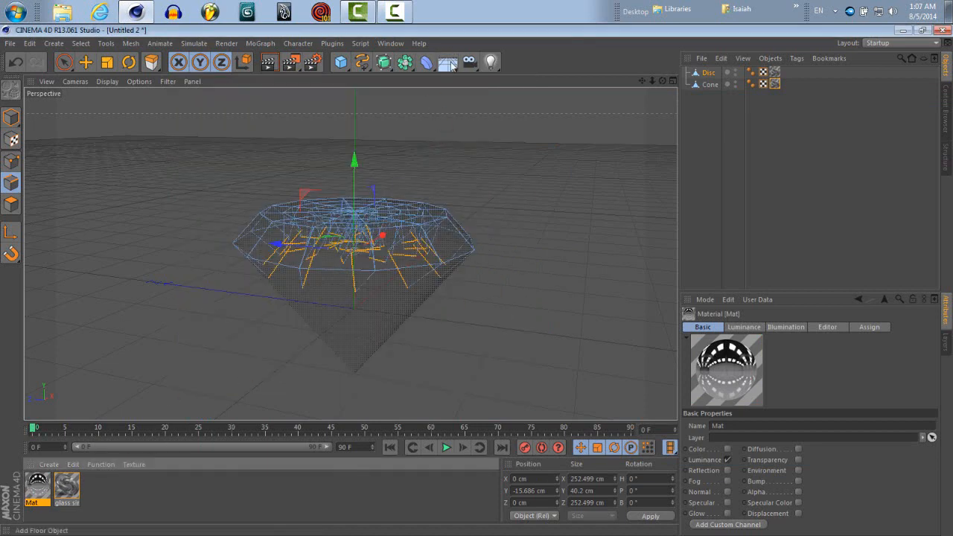
Add a Sky object to the scene and apply the HDRI luminance material to it.
left_click_drag(450, 66, 526, 102)
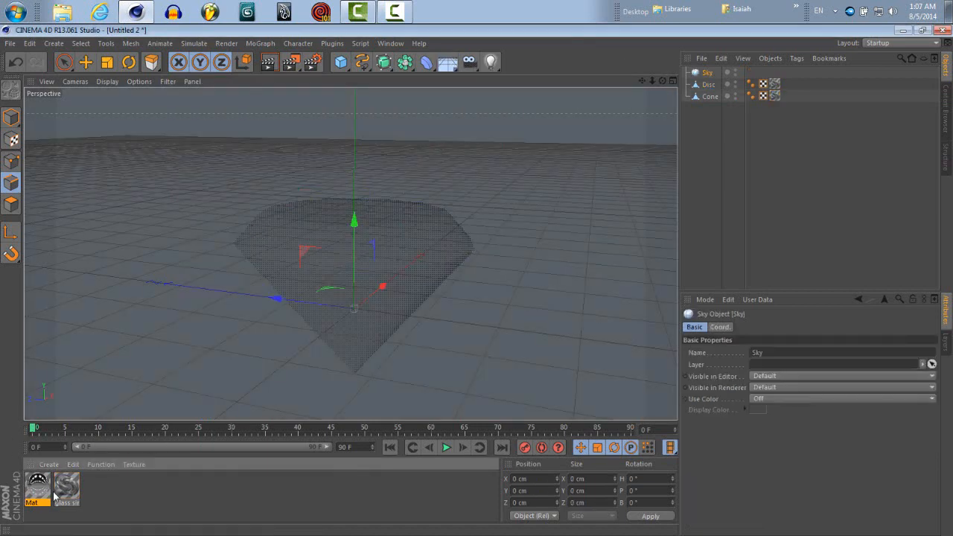
left_click_drag(704, 80, 706, 73)
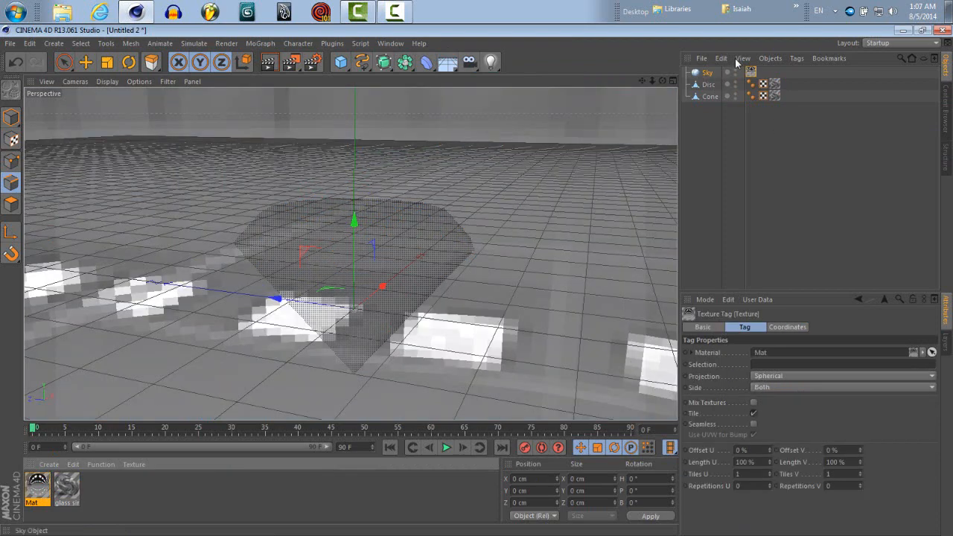
Give the Sky a Compositing tag and turn off Seen by Camera.
right_click(710, 76)
mouse_move(760, 95)
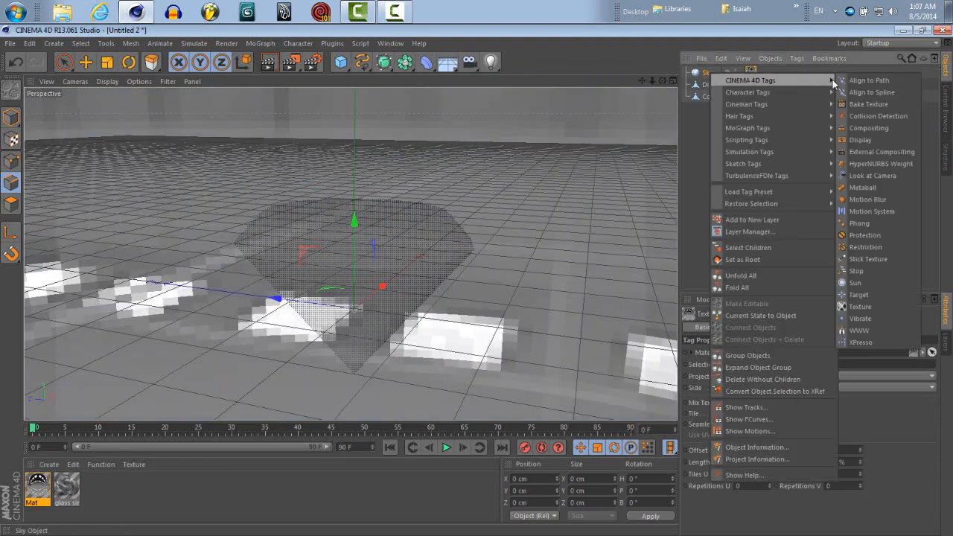
left_click(882, 121)
left_click(746, 377)
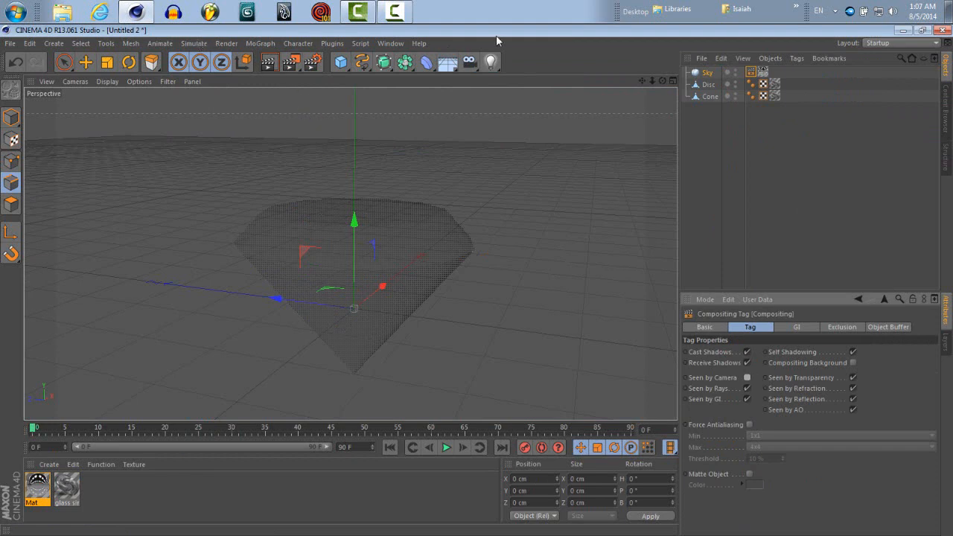
Add an area light to the scene.
left_click_drag(652, 81, 476, 280)
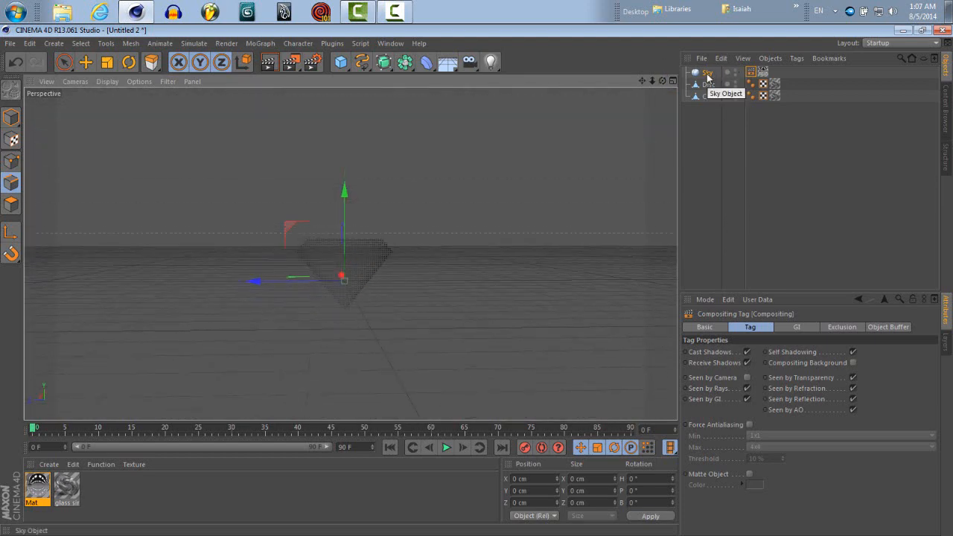
left_click_drag(663, 82, 661, 93)
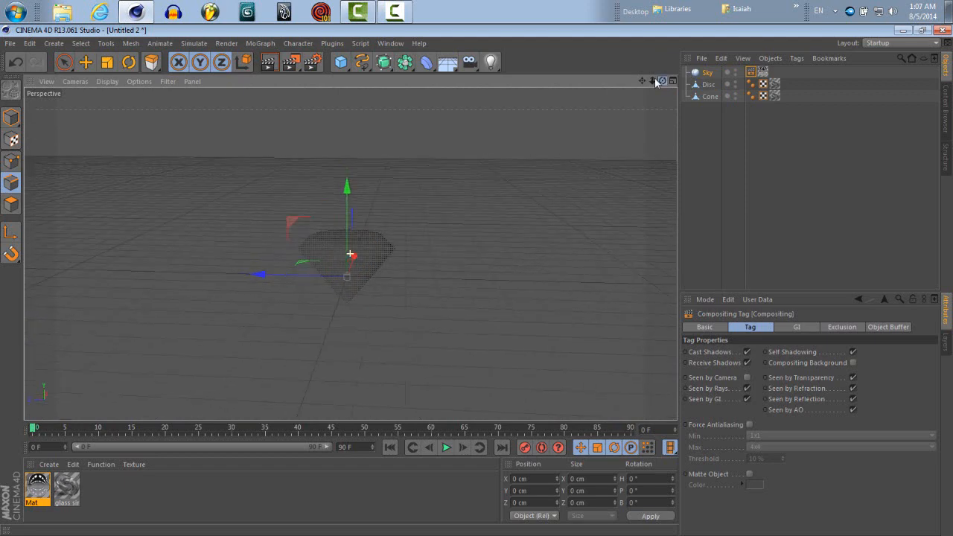
left_click(490, 61)
left_click(600, 101)
left_click_drag(661, 81, 434, 155)
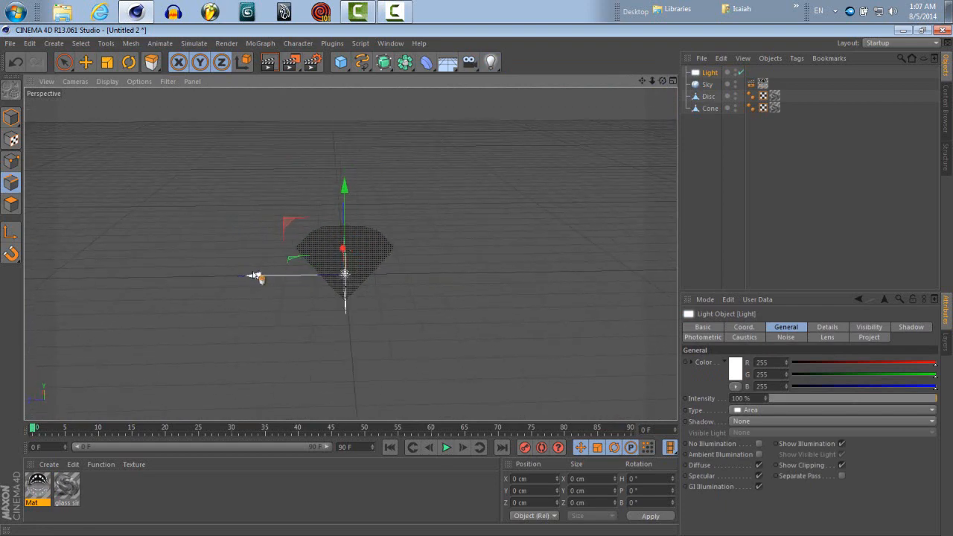
Move the area light well away from the diamond along the negative Z axis and then along X.
left_click_drag(254, 277, 600, 275)
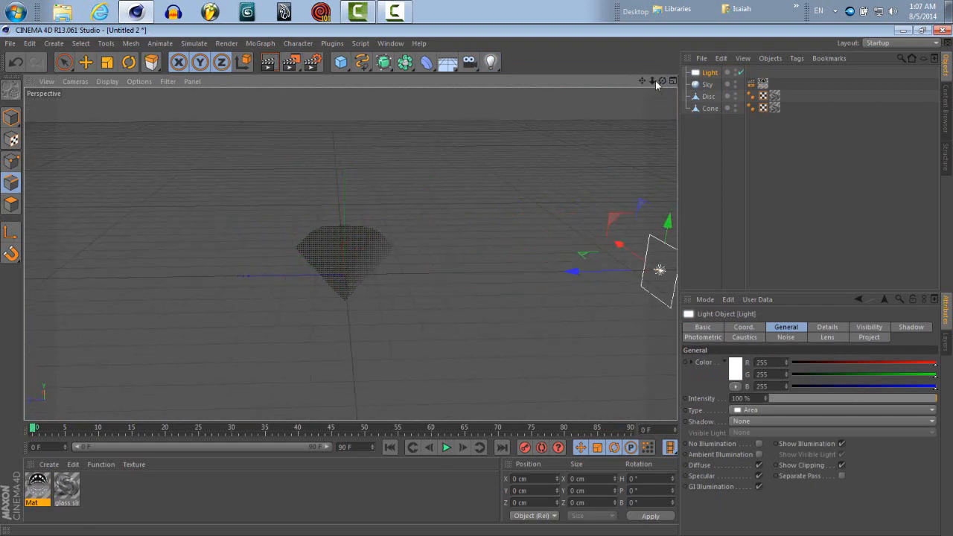
left_click_drag(655, 83, 475, 280)
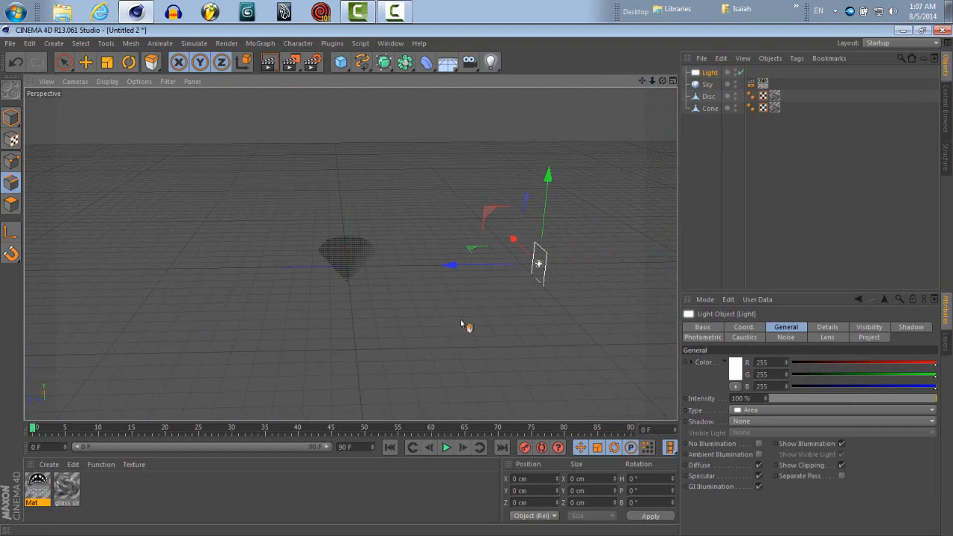
left_click_drag(511, 240, 564, 293)
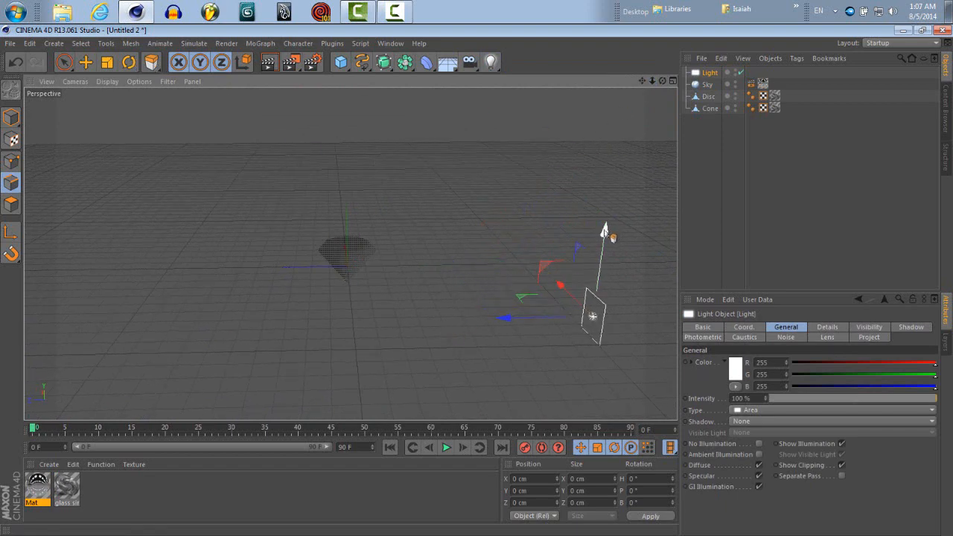
Rotate the area light's heading to about -45° so that it faces the diamond.
left_click_drag(661, 81, 477, 281)
key("r")
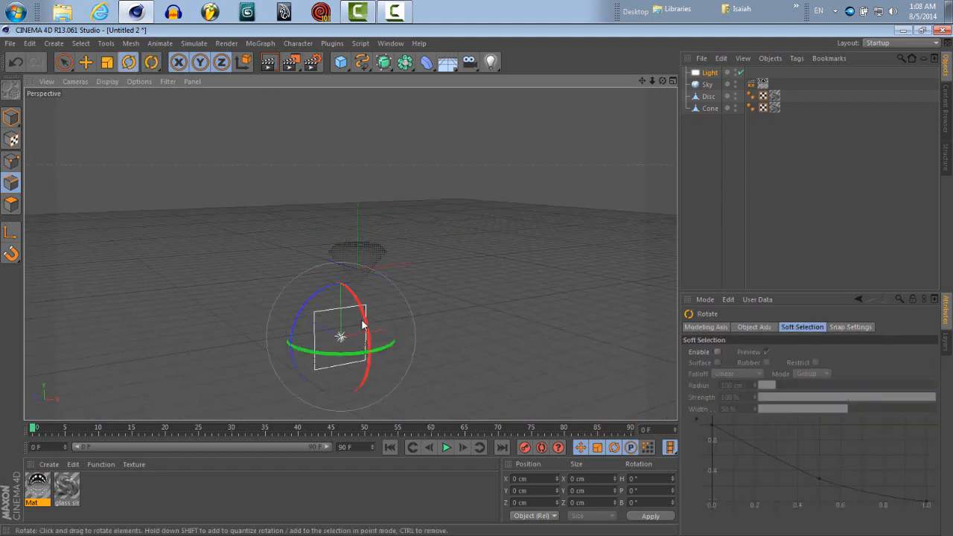
left_click_drag(384, 354, 349, 357)
Shift the area light sideways along its own X axis and raise it to a height of about 347 cm.
left_click_drag(662, 81, 477, 281)
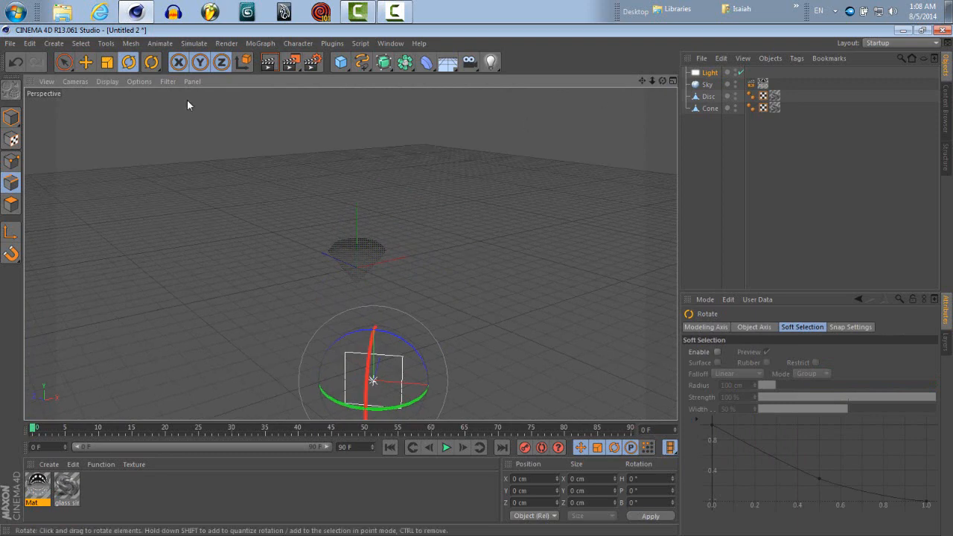
left_click(85, 63)
left_click_drag(449, 387, 394, 387)
left_click_drag(661, 80, 486, 256)
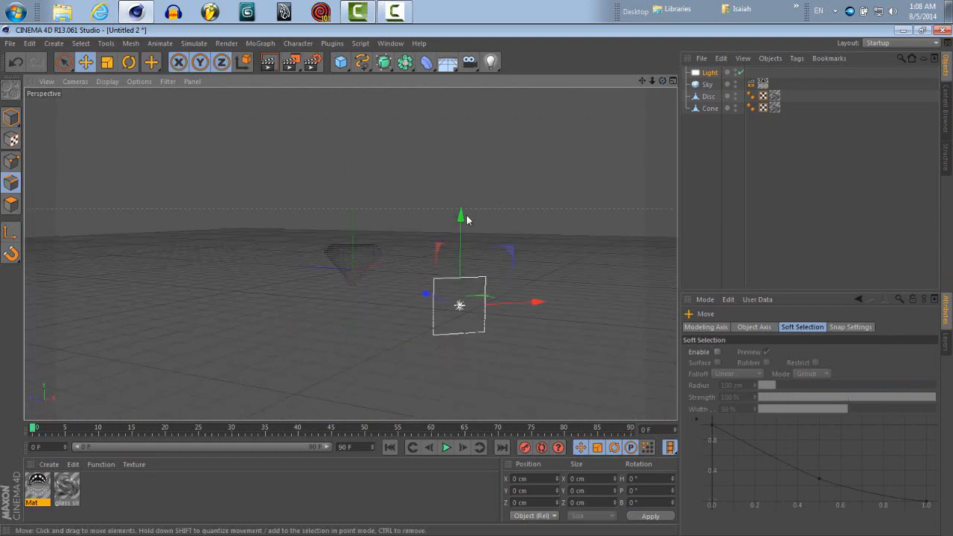
left_click_drag(467, 220, 467, 120)
Tilt the area light to a pitch of about -20.6° and scale its height.
left_click(129, 63)
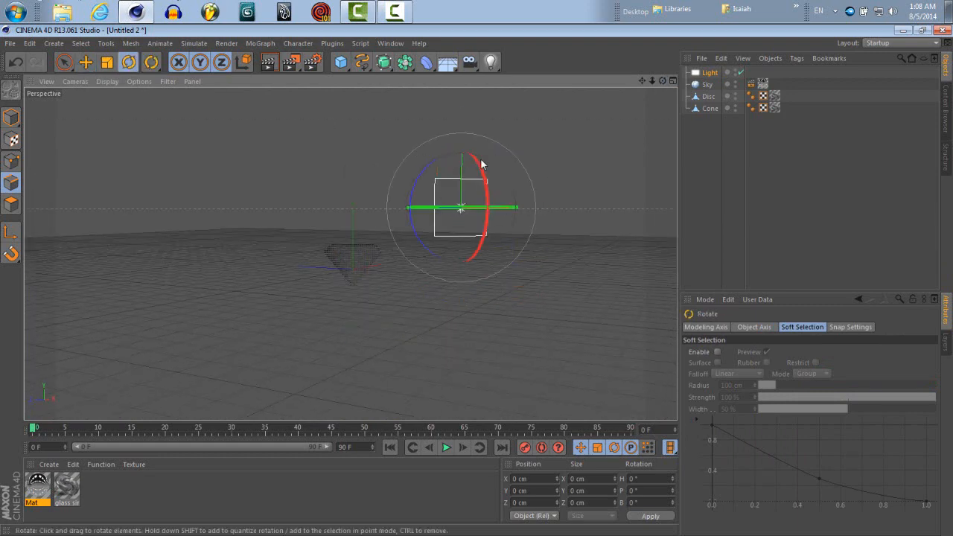
mouse_move(476, 166)
left_mouse_down()
mouse_move(467, 153)
mouse_move(475, 159)
left_mouse_up()
left_click_drag(661, 80, 480, 289)
key("t")
left_click_drag(141, 145, 478, 272)
Set the area light's pitch to -25.574° and increase its Y scale.
left_click(710, 73)
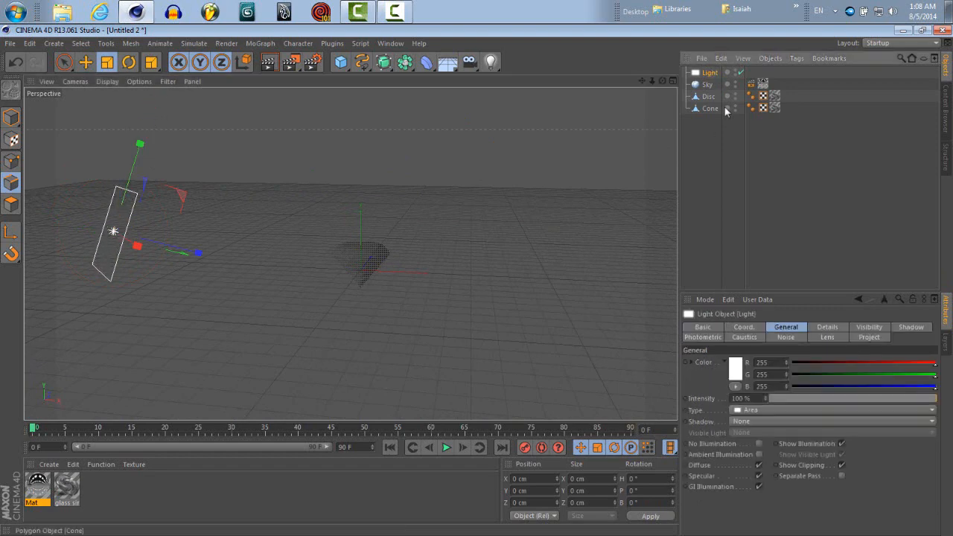
left_click(744, 327)
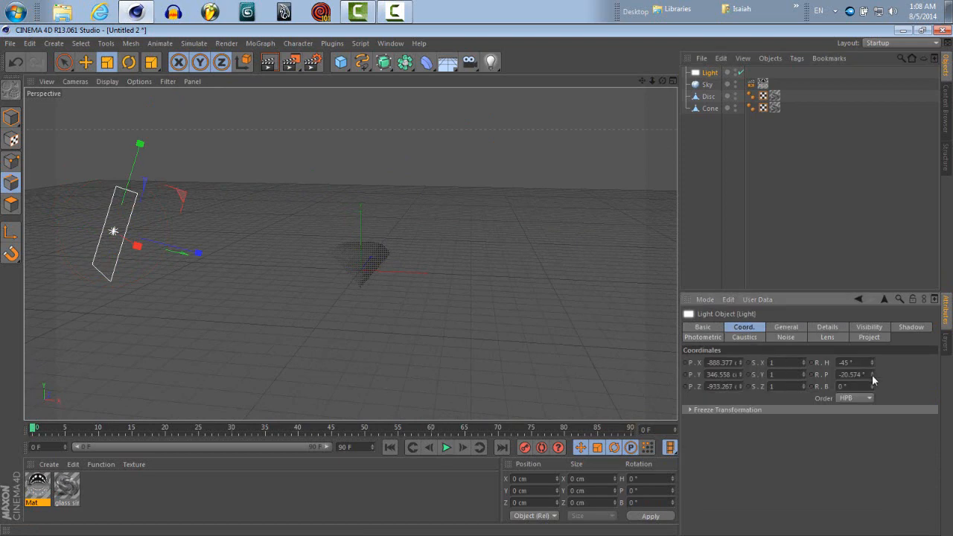
left_click_drag(873, 375, 871, 375)
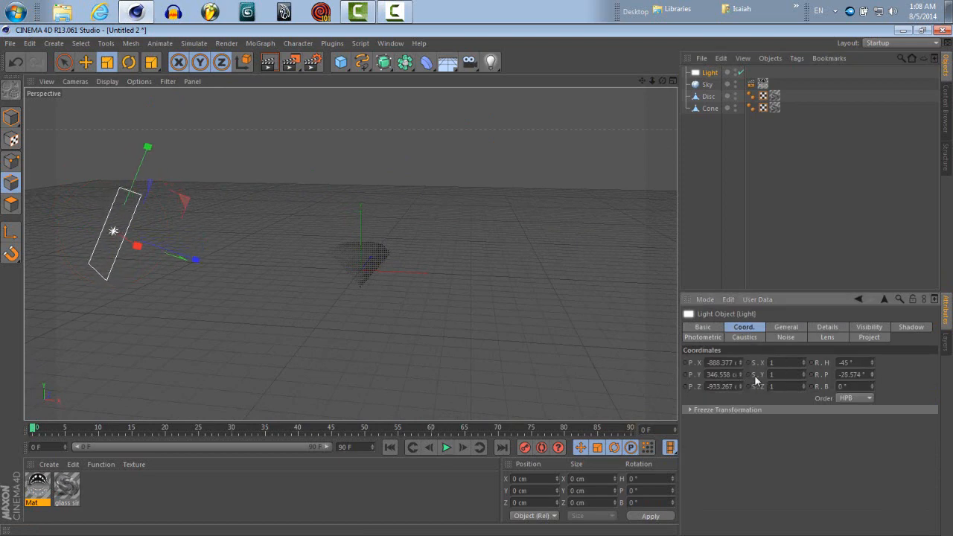
left_click_drag(805, 377, 805, 374)
Set the area light's color to light blue with RGB values 167, 206, 255.
left_click_drag(662, 81, 477, 280)
left_click(785, 326)
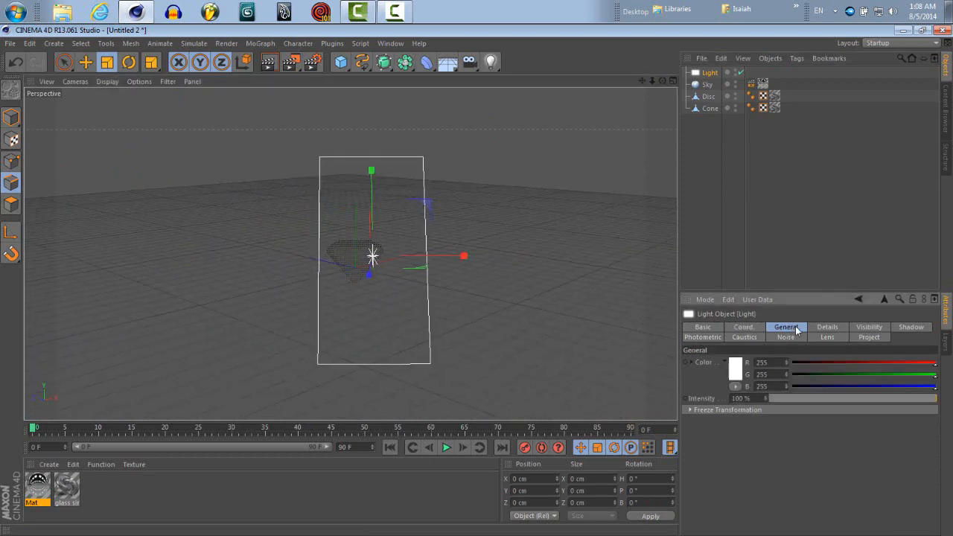
left_click(914, 364)
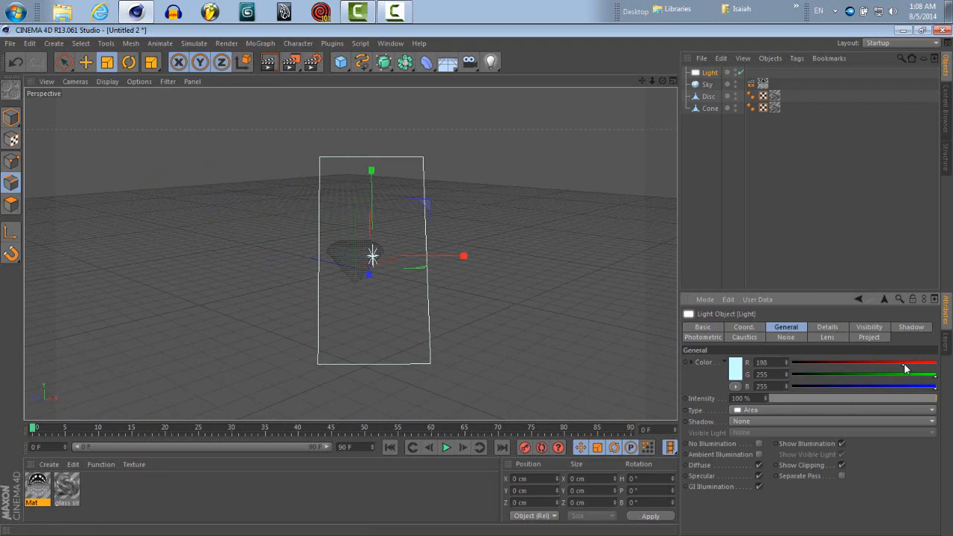
left_click(911, 374)
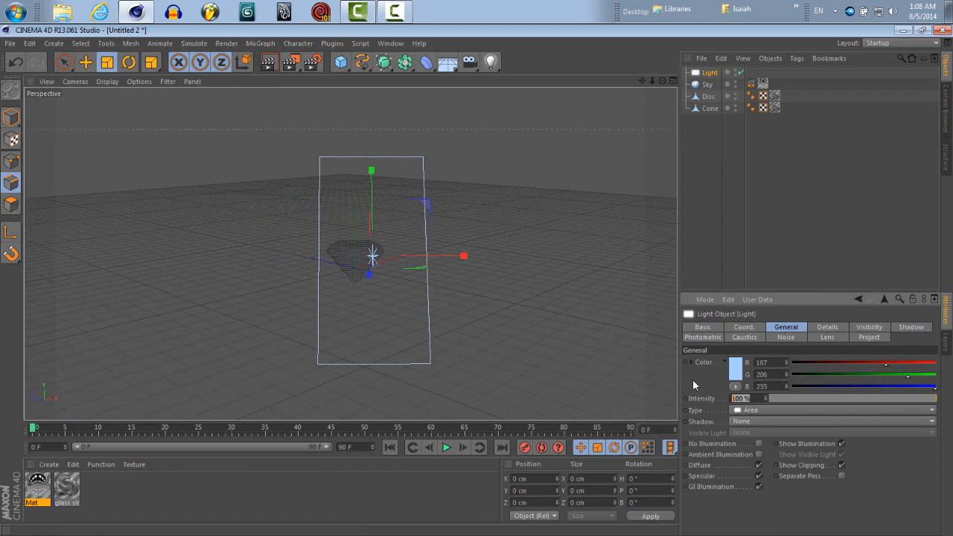
Set the blue area light's intensity to 60% and its shadow type to Area.
type("60")
left_click(750, 420)
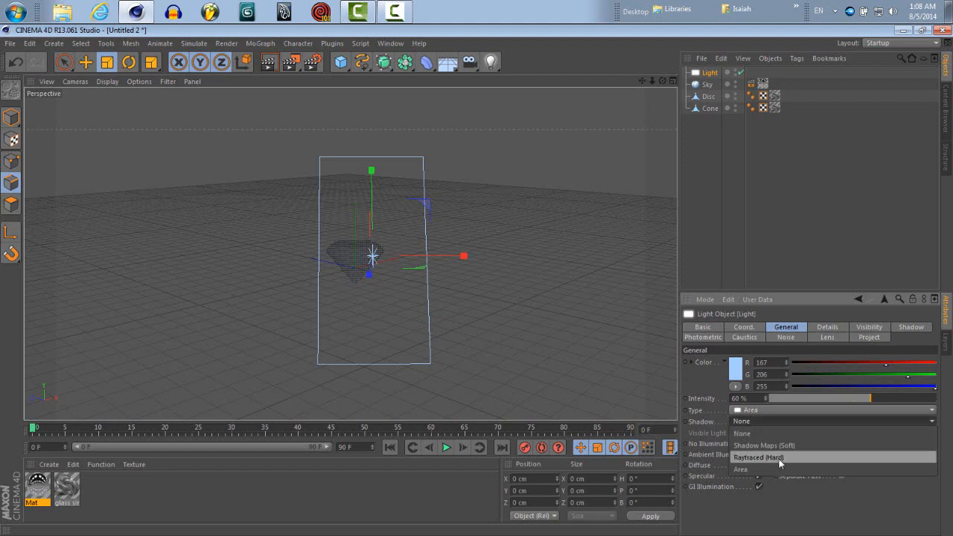
left_click(774, 455)
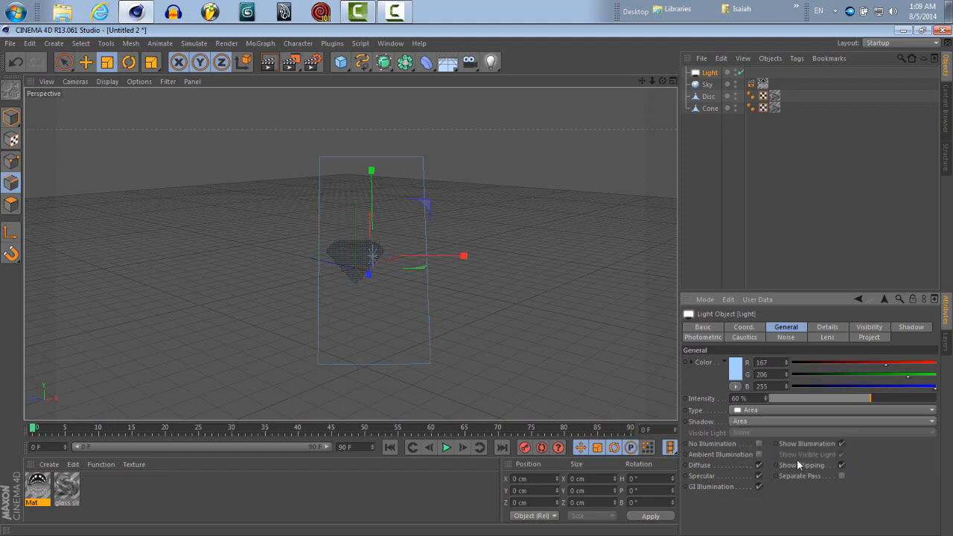
Add a second area light and move it to about X -295 cm, Z 1115 cm, opposite the blue light.
left_click_drag(662, 81, 474, 281)
left_click_drag(490, 62, 626, 102)
left_click(86, 62)
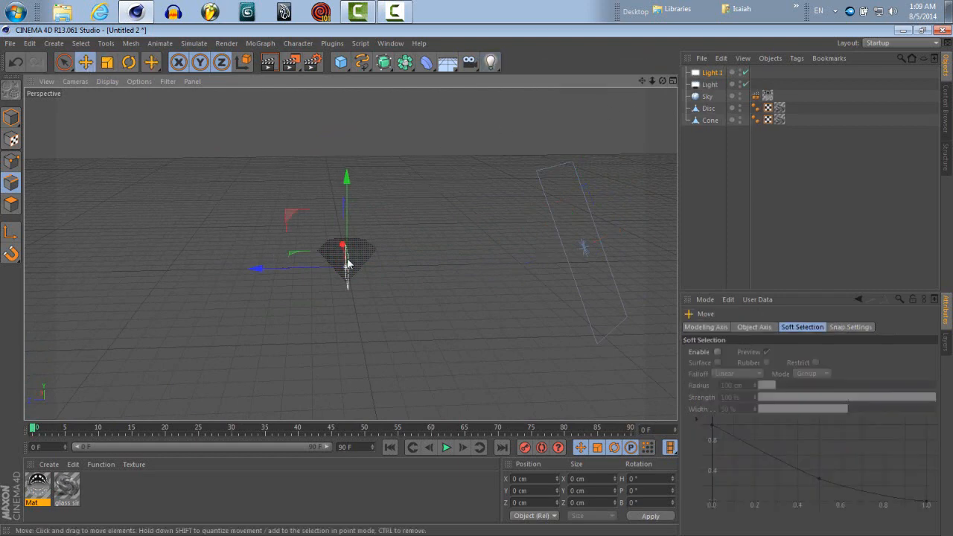
left_click_drag(254, 270, 64, 276)
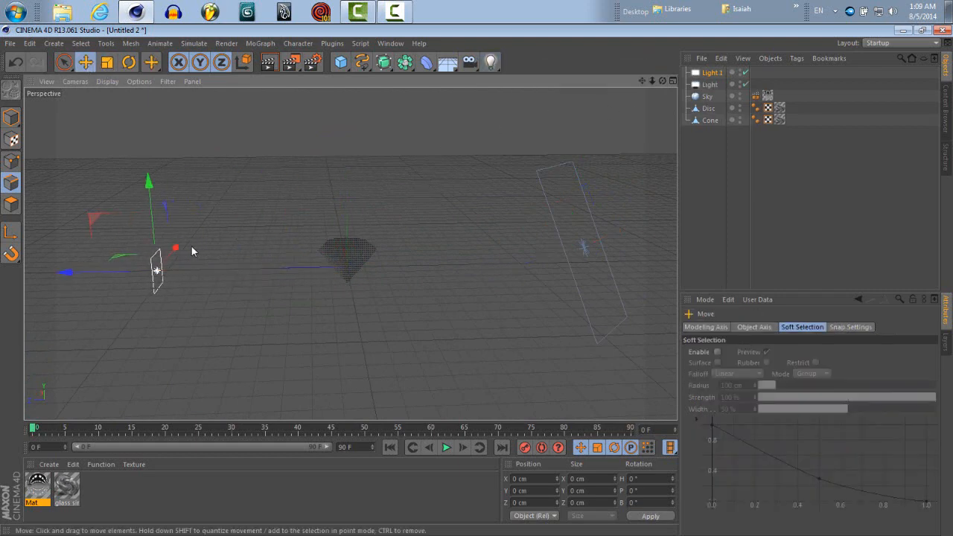
left_click_drag(174, 249, 41, 292)
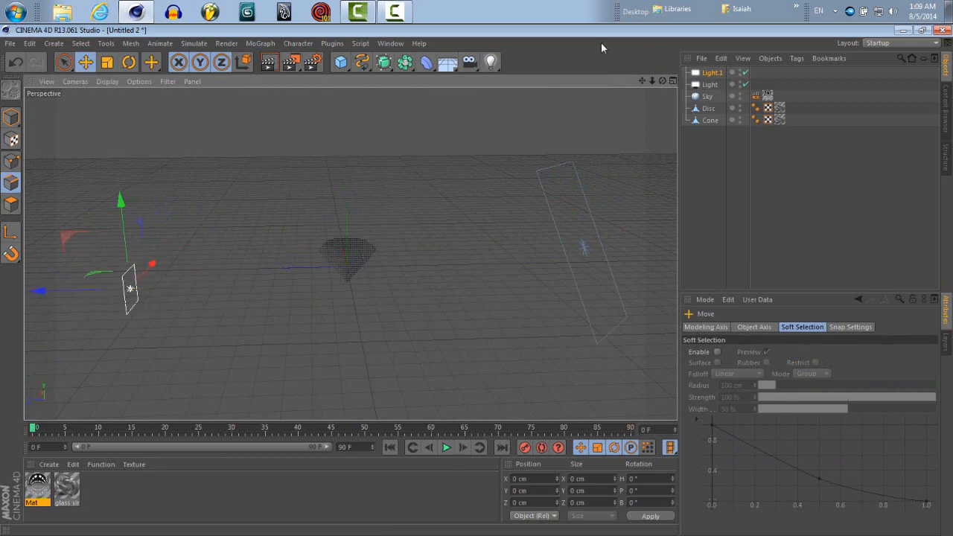
Rotate the second area light to a heading of about 17.6° and stretch its Y scale to 2.51.
left_click_drag(660, 80, 477, 280)
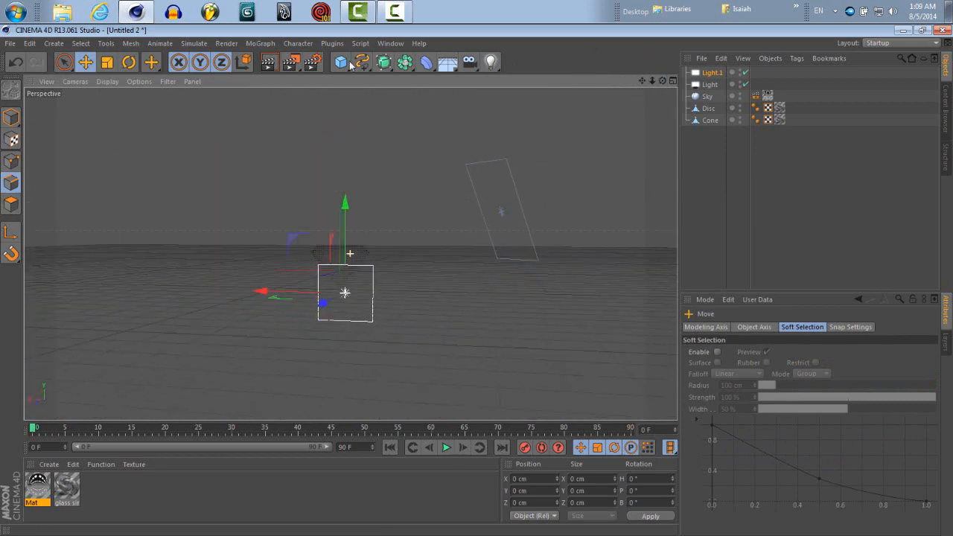
left_click(128, 64)
left_click_drag(362, 296, 352, 293)
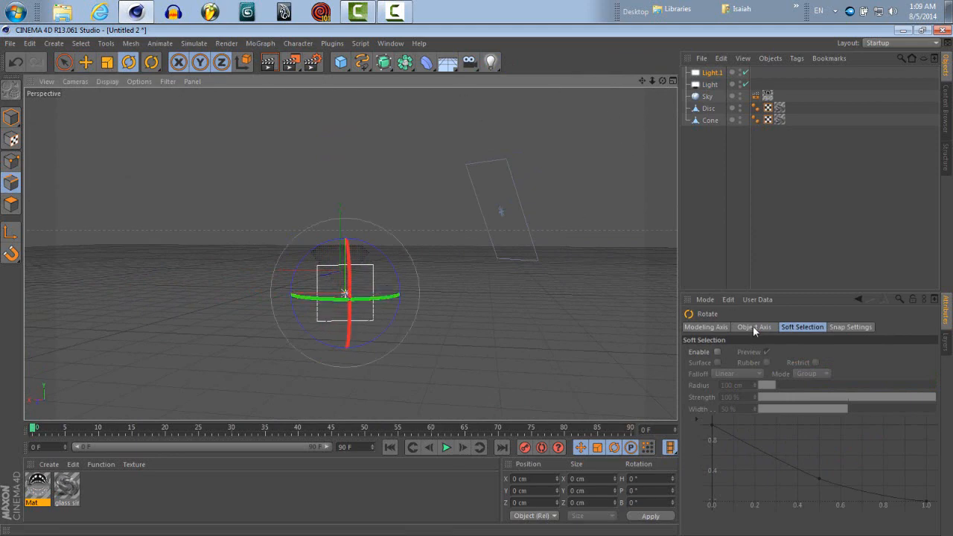
left_click(712, 73)
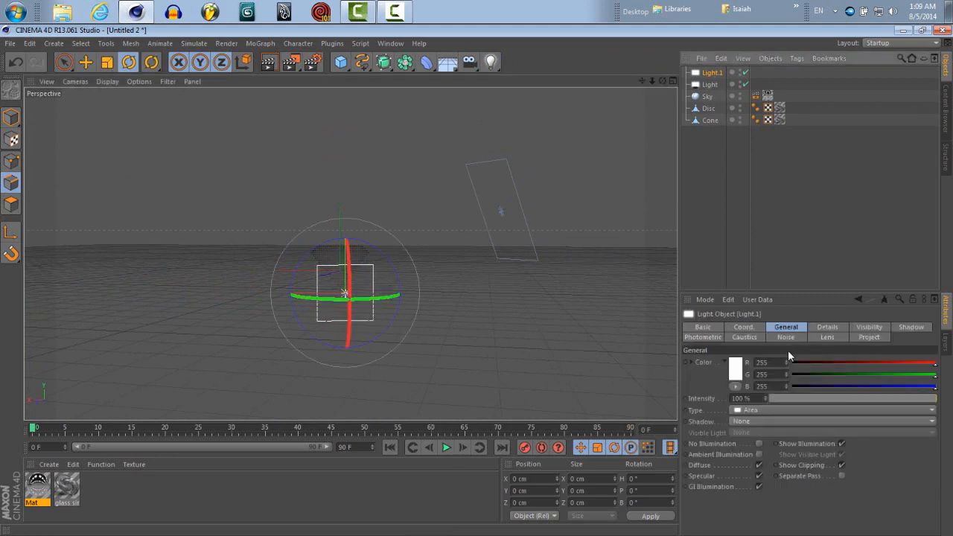
left_click(745, 327)
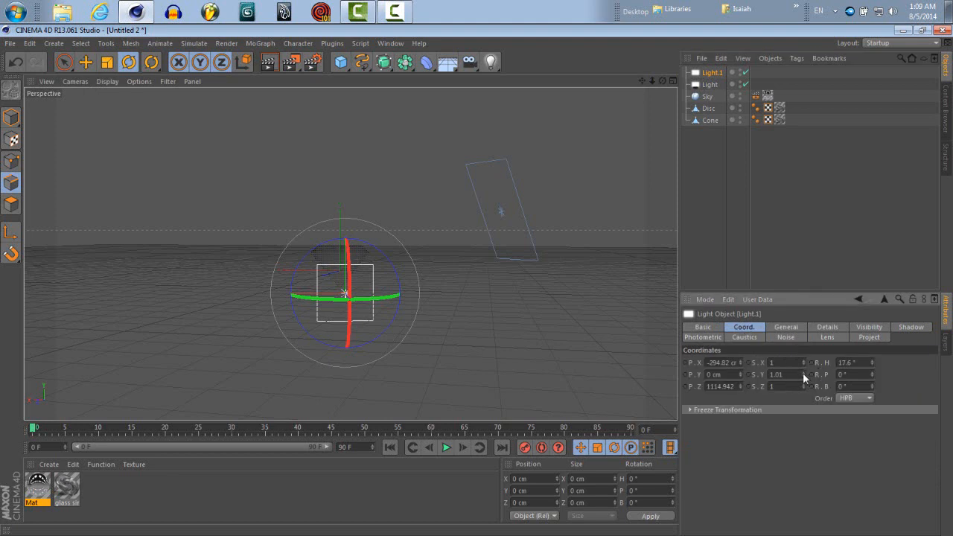
mouse_move(803, 372)
left_mouse_down()
mouse_move(802, 363)
mouse_move(802, 373)
left_mouse_up()
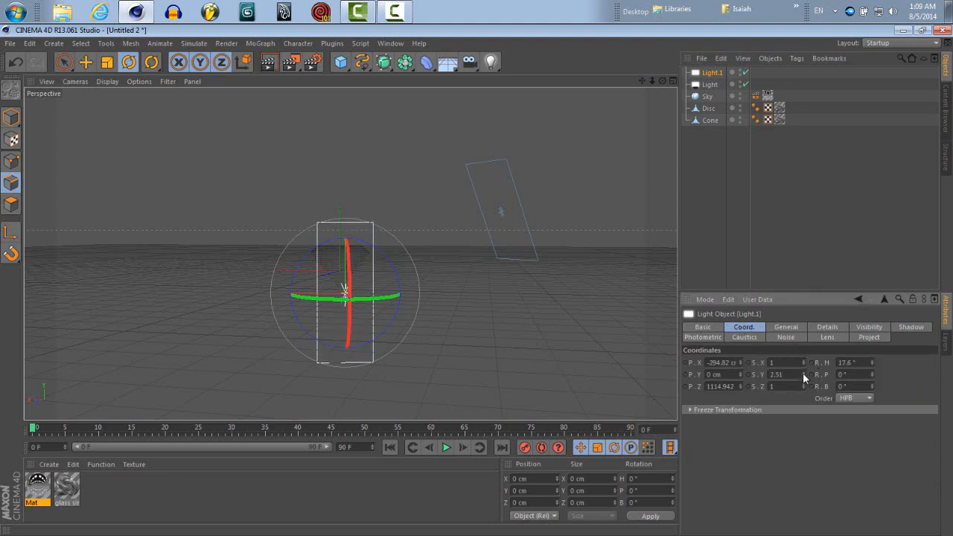
Give the second area light a warm color with RGB values 255, 232, 192 and an intensity of 56%.
left_click(802, 326)
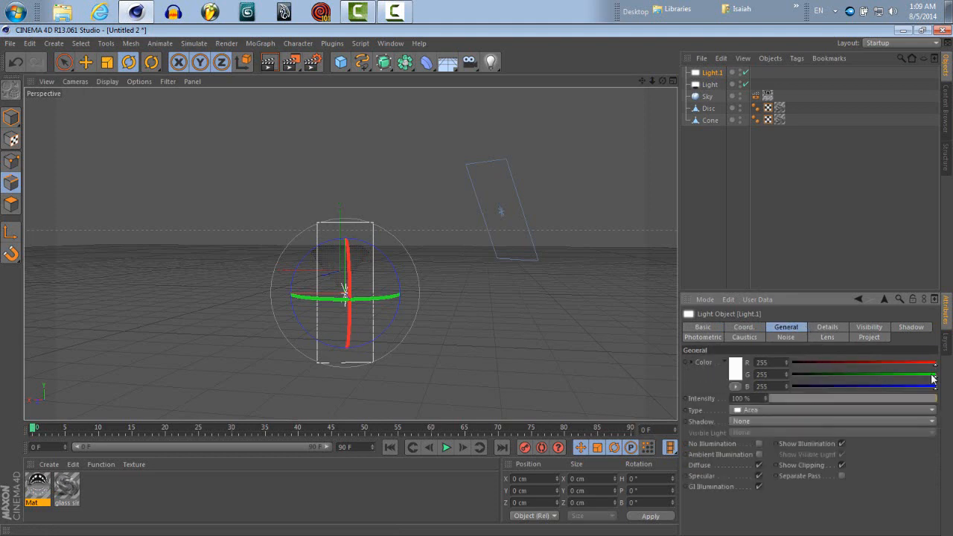
mouse_move(935, 374)
left_mouse_down()
mouse_move(909, 386)
mouse_move(922, 375)
left_mouse_up()
left_click_drag(760, 398, 704, 389)
type("56")
key("Return")
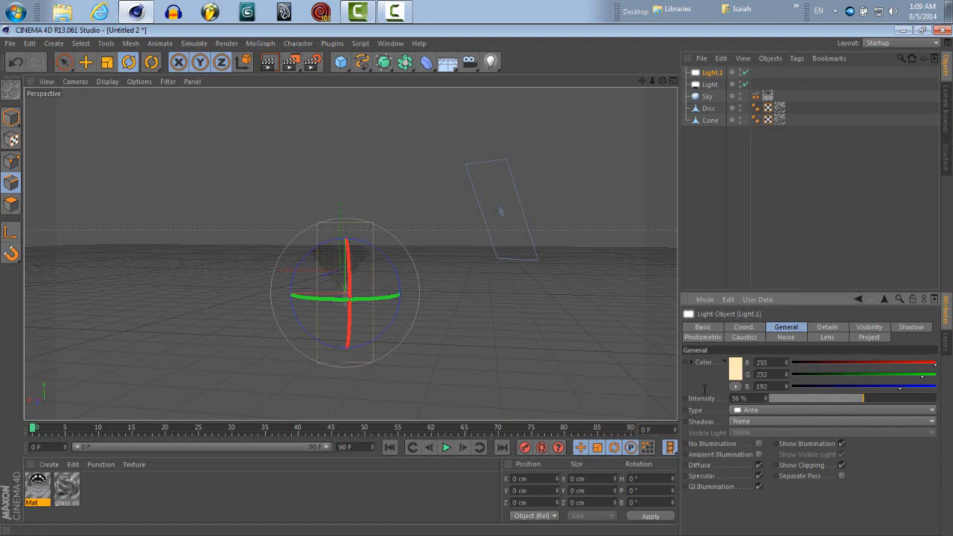
Set the warm light's shadow type to Area.
left_click(754, 424)
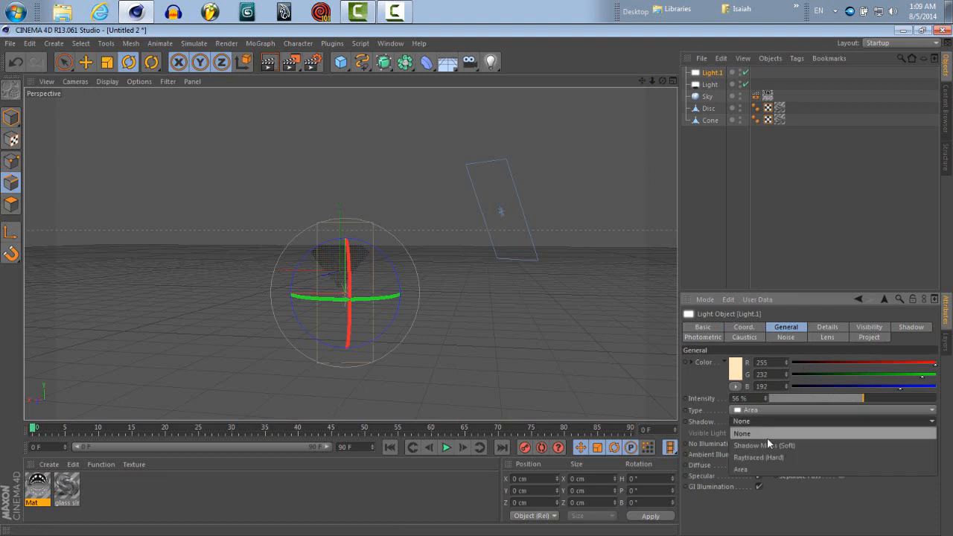
left_click(782, 446)
left_click(757, 423)
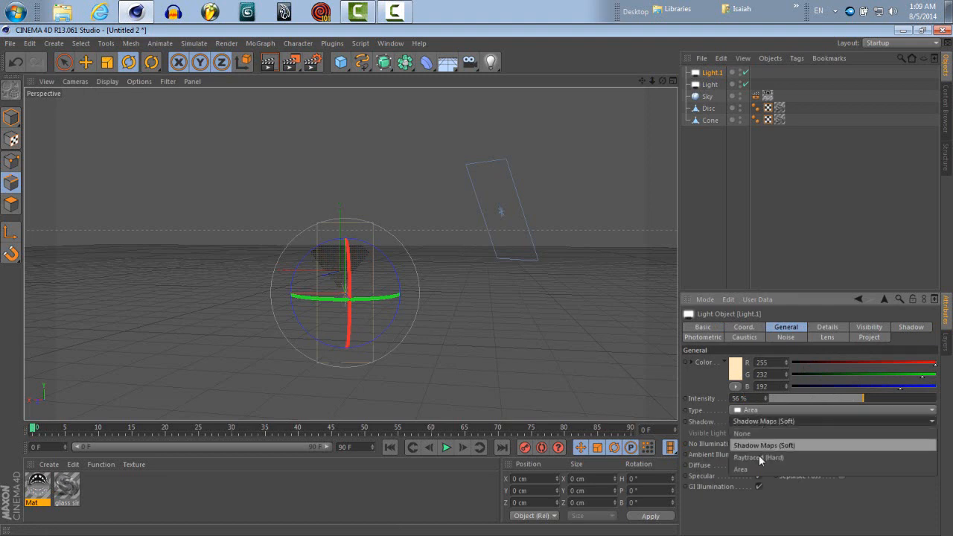
left_click(758, 467)
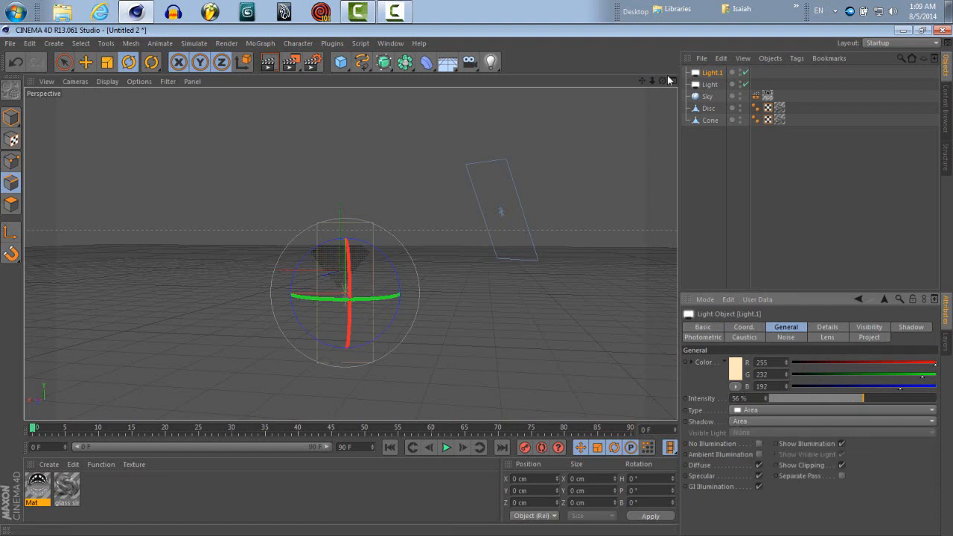
Add a third area light, turn it to a heading of -90° and move it to about X -828 cm.
left_click_drag(662, 80, 476, 280)
left_click_drag(490, 62, 613, 99)
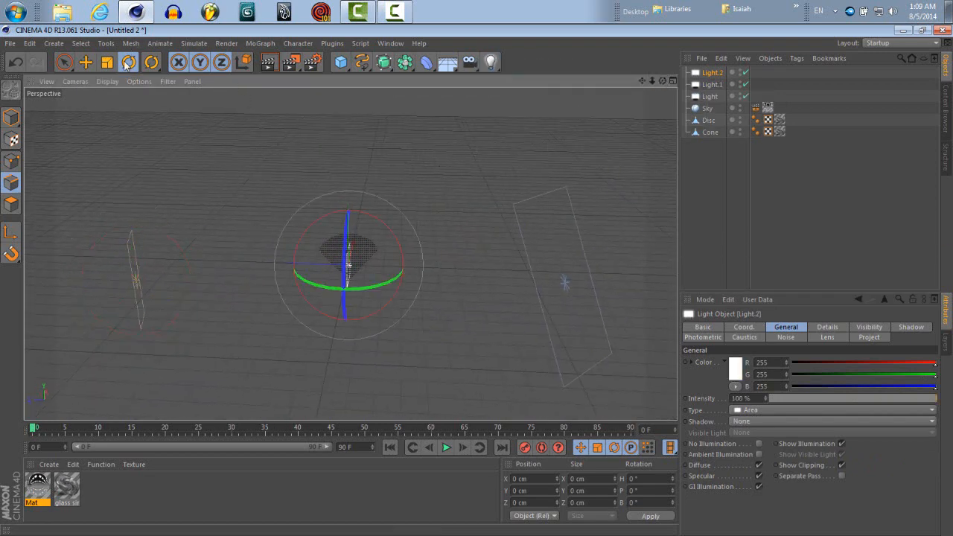
key("r")
left_click_drag(381, 287, 295, 280)
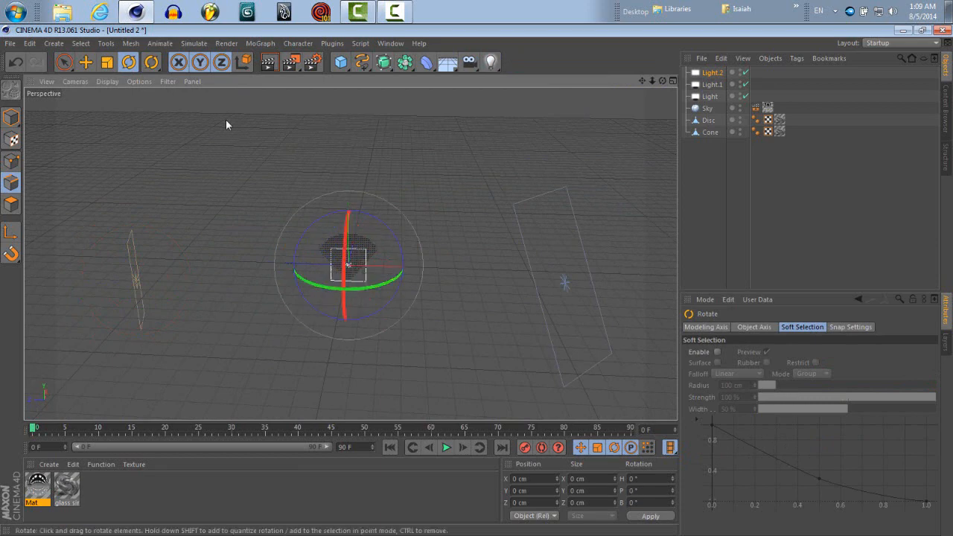
left_click(86, 61)
left_click_drag(358, 233, 320, 295)
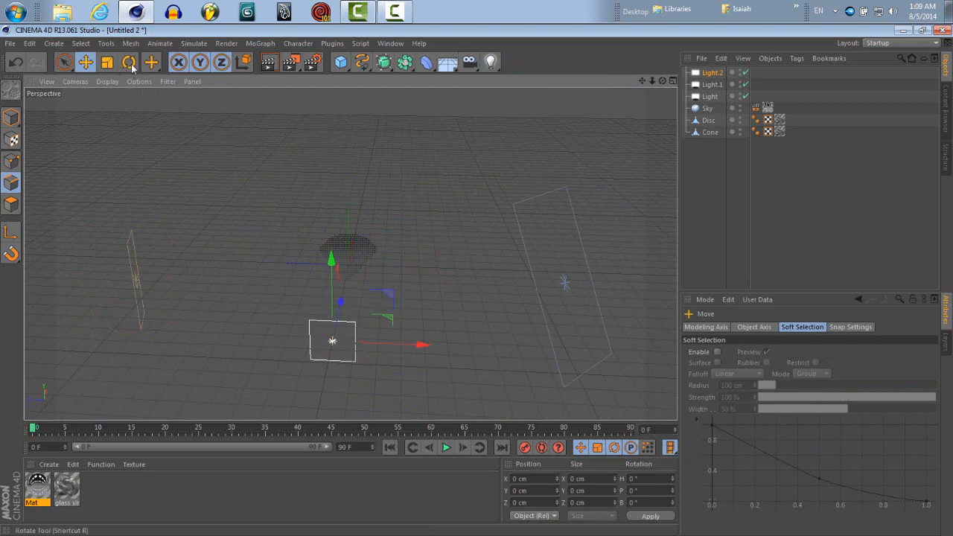
Widen the third area light by increasing its X scale.
left_click(711, 72)
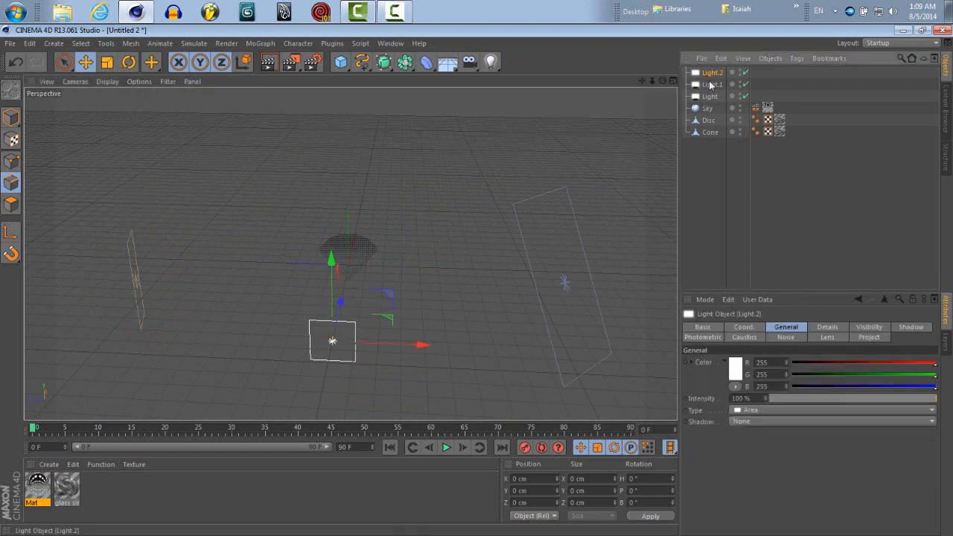
left_click(743, 326)
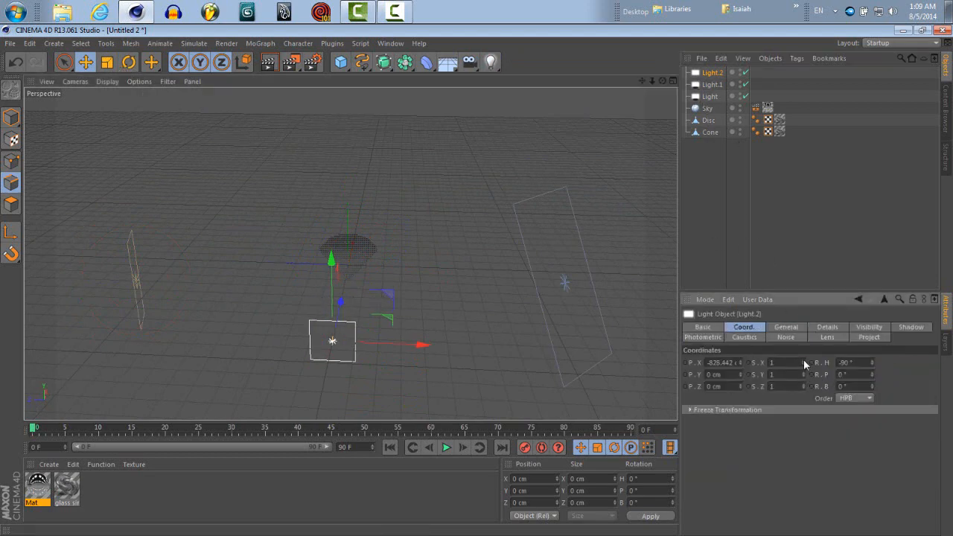
mouse_move(805, 363)
left_mouse_down()
mouse_move(802, 336)
mouse_move(802, 372)
left_mouse_up()
left_click_drag(663, 81, 474, 282)
Set the third area light's intensity to 35%.
left_click(785, 328)
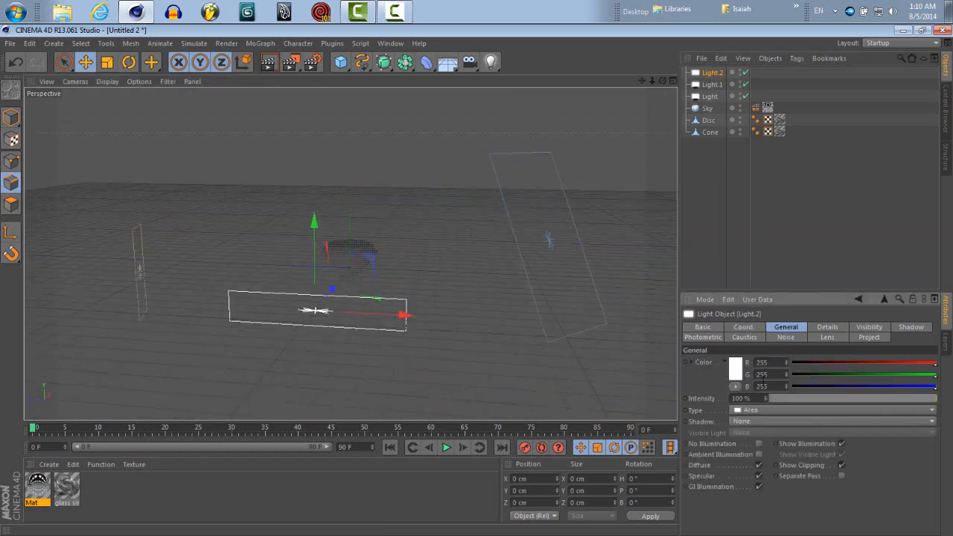
left_click_drag(750, 398, 690, 394)
type("35")
key("Return")
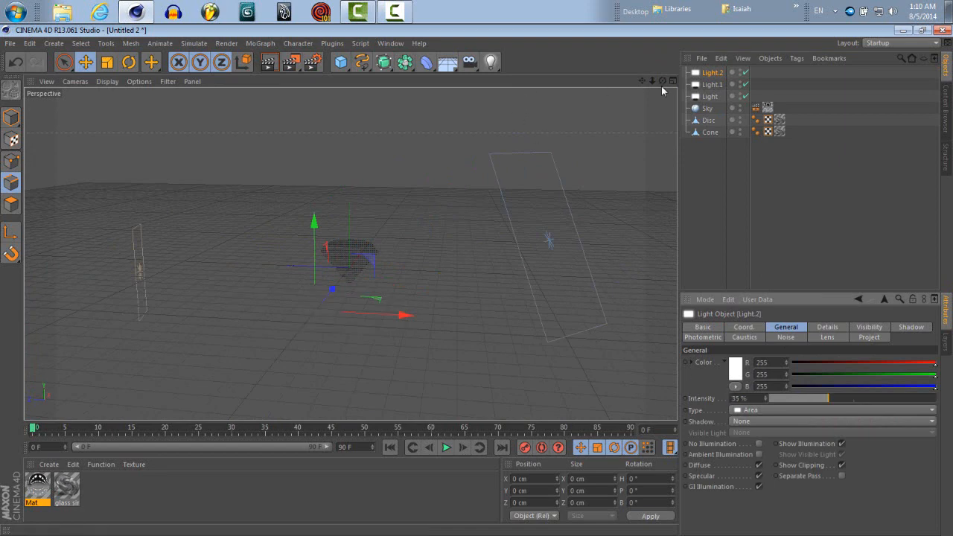
Add a camera and set its X, Y and Z position to 0.
left_click_drag(662, 80, 480, 280)
left_click(468, 62)
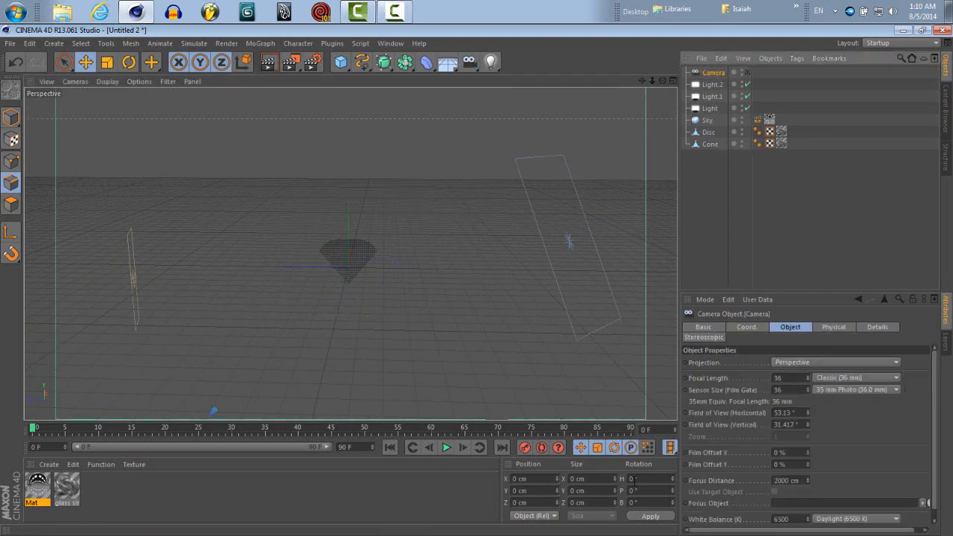
left_click(12, 117)
double_click(544, 482)
type("0")
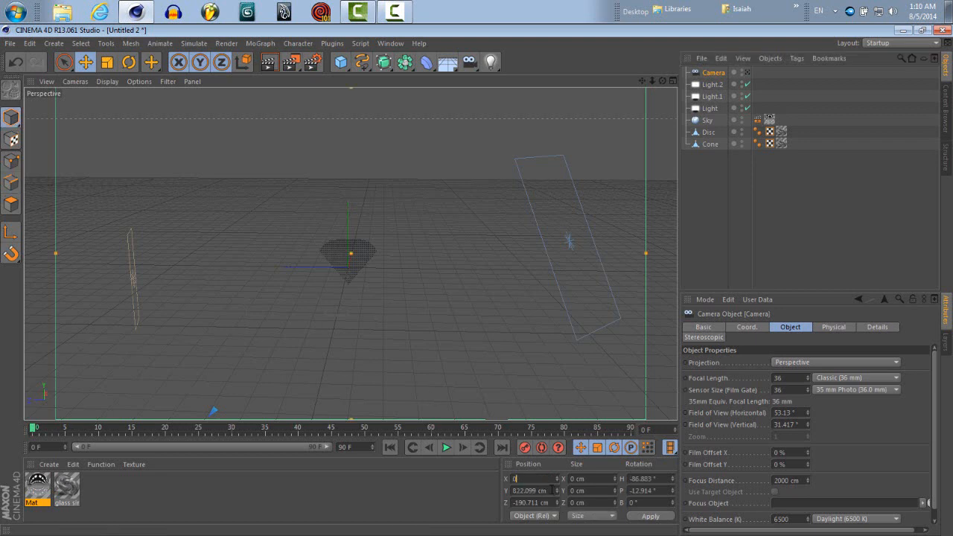
key("Tab")
type("0")
key("Tab")
type("0")
Set the camera's heading and pitch to 0 and apply the zeroed coordinates.
double_click(645, 478)
type("0")
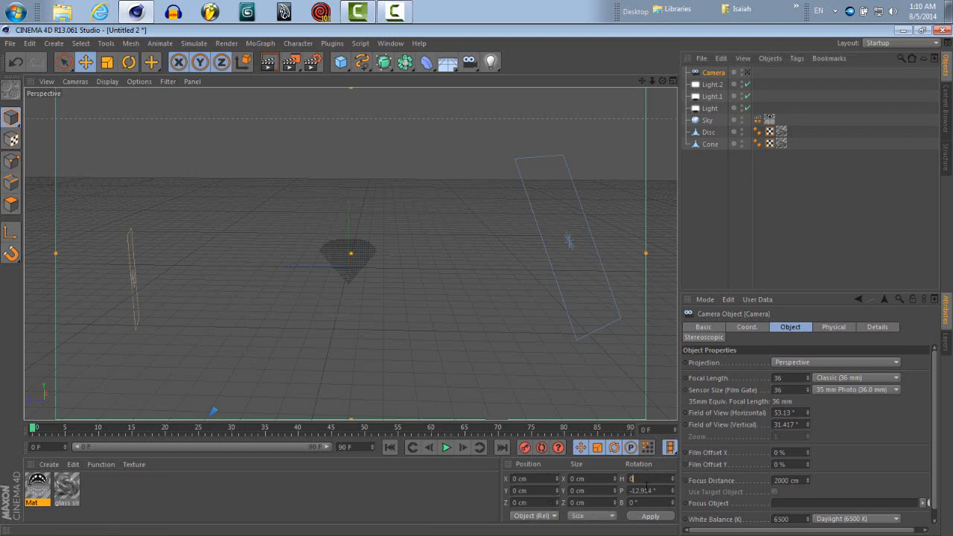
key("Tab")
type("0")
left_click(646, 515)
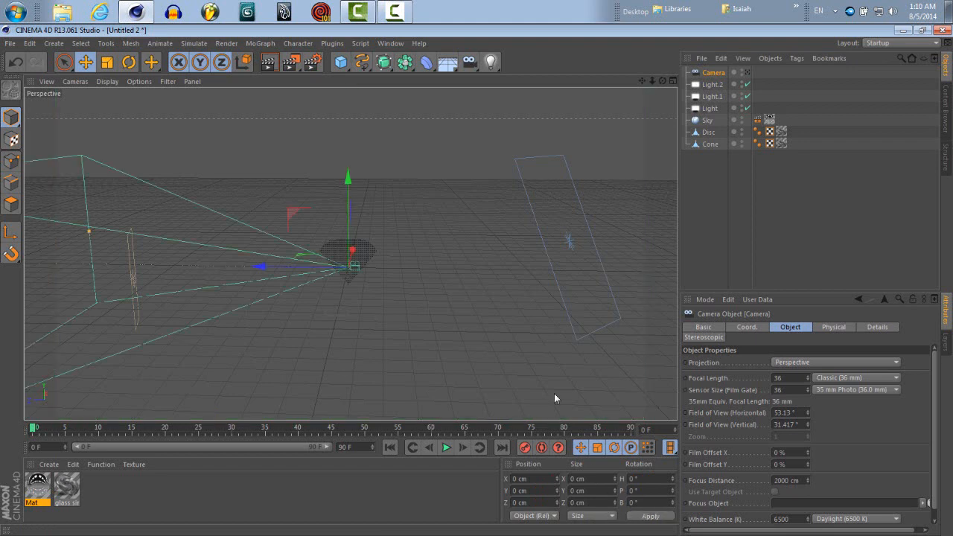
Turn the camera to a heading of -90° and place it at about X -1142 cm, facing the diamond.
left_click(129, 62)
left_click_drag(376, 287, 227, 282)
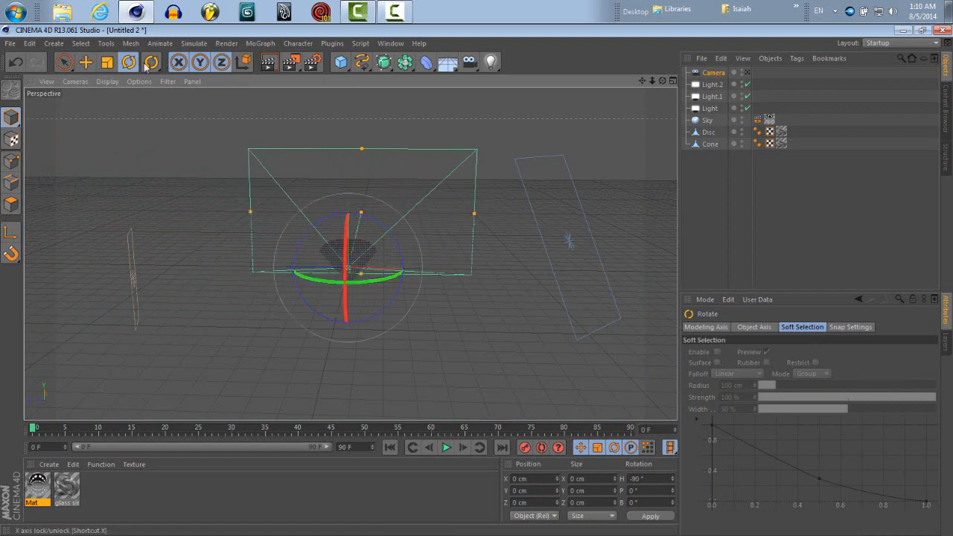
left_click(87, 64)
left_click_drag(661, 81, 216, 275)
left_click(748, 72)
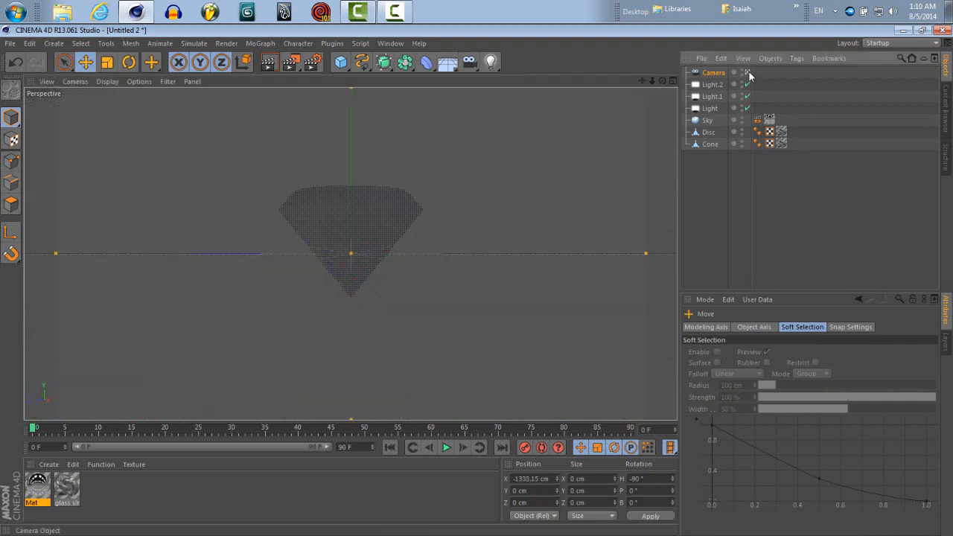
left_click_drag(652, 80, 491, 280)
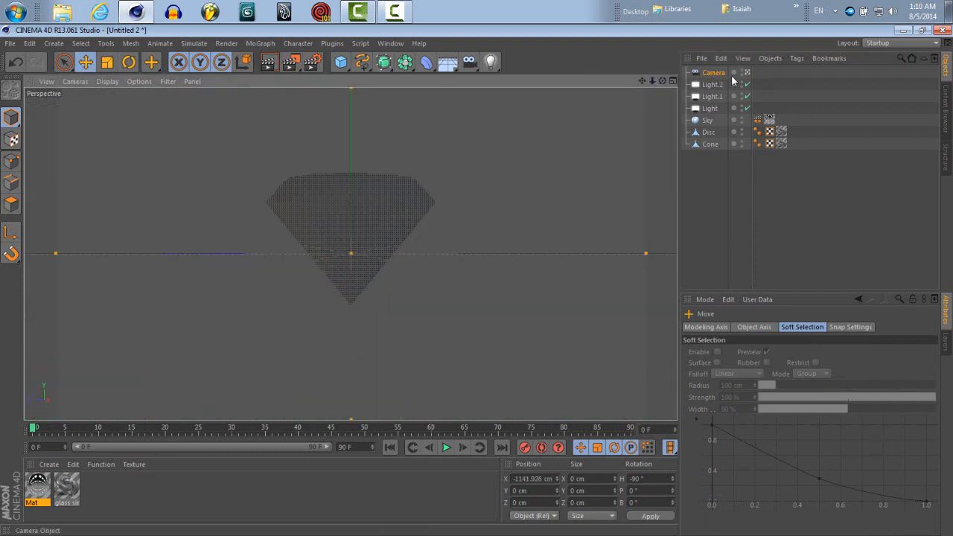
Raise the camera to a height of about 66 cm, checking the diamond's framing through it.
left_click(747, 72)
left_click_drag(157, 272, 152, 251)
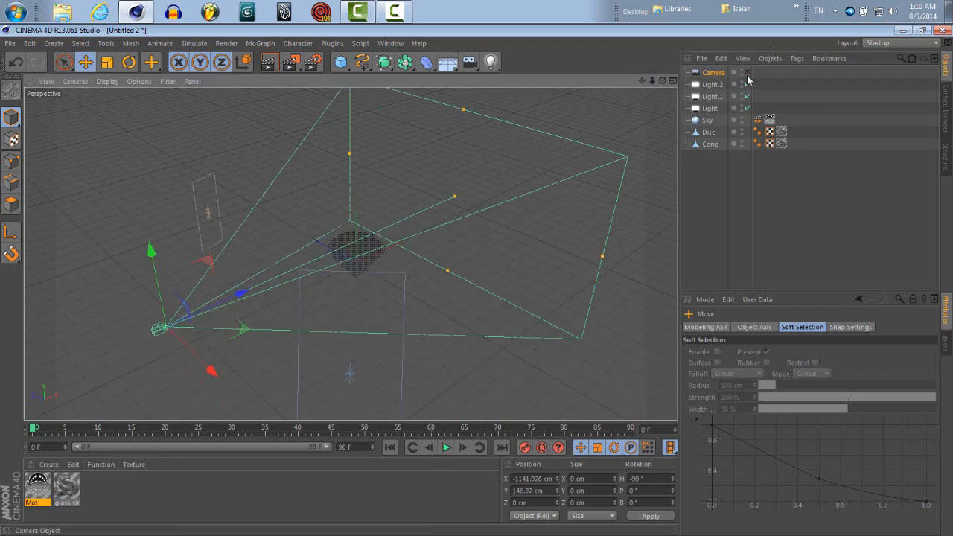
left_click(748, 73)
left_click(748, 72)
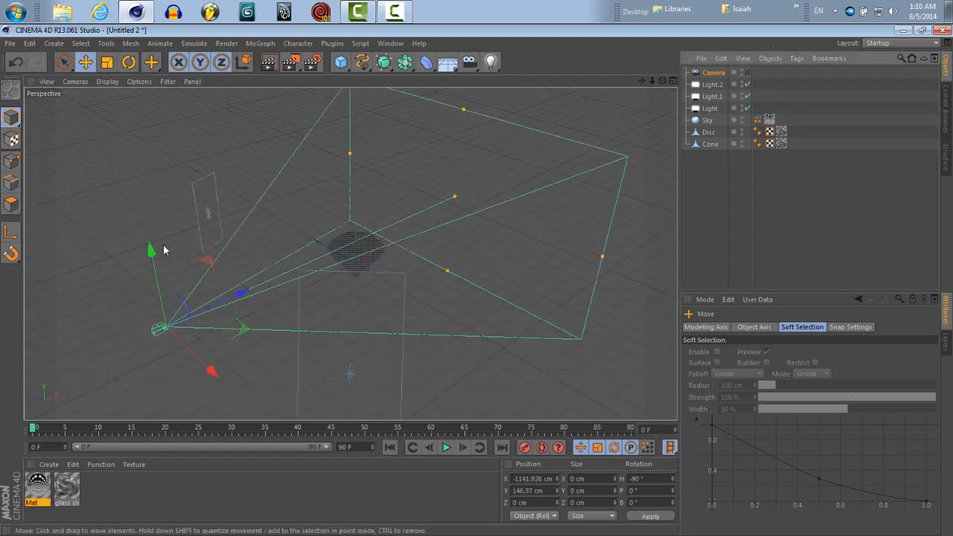
left_click_drag(160, 246, 152, 261)
left_click(748, 73)
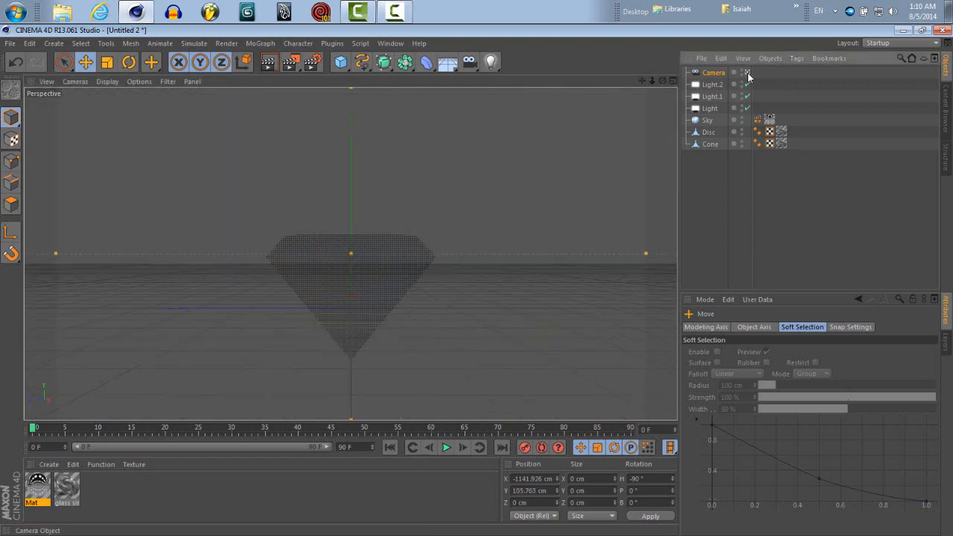
left_click(748, 73)
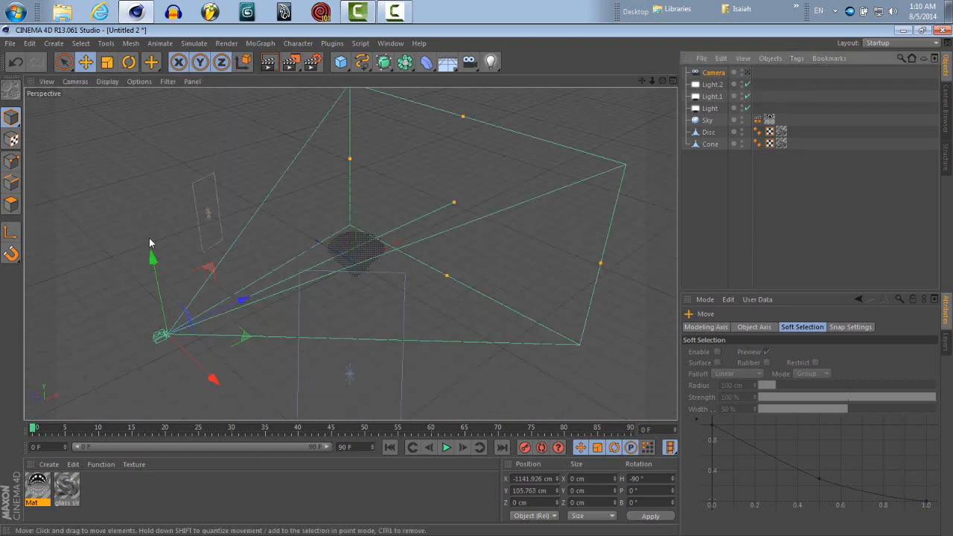
left_click_drag(155, 262, 156, 269)
Look through the camera and render the diamond in the viewport.
left_click(748, 72)
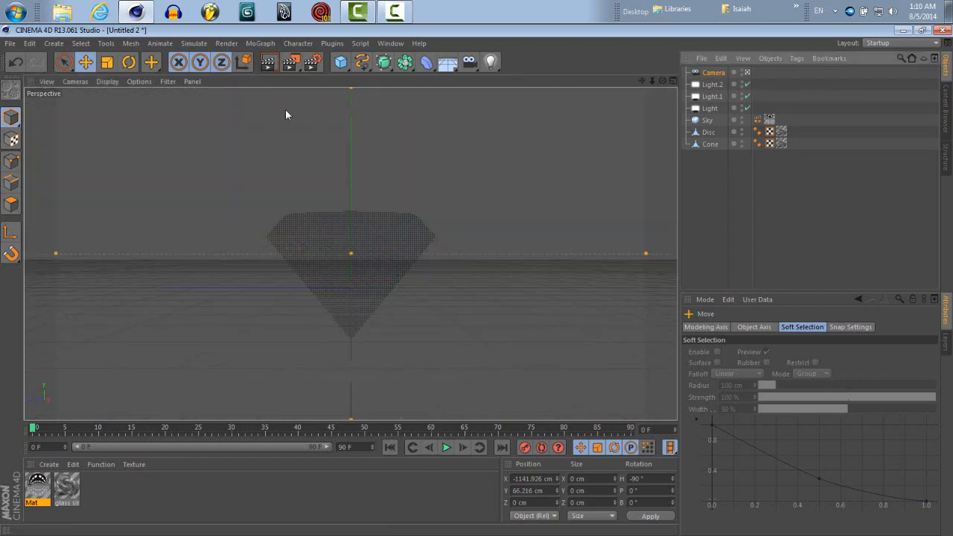
left_click(266, 61)
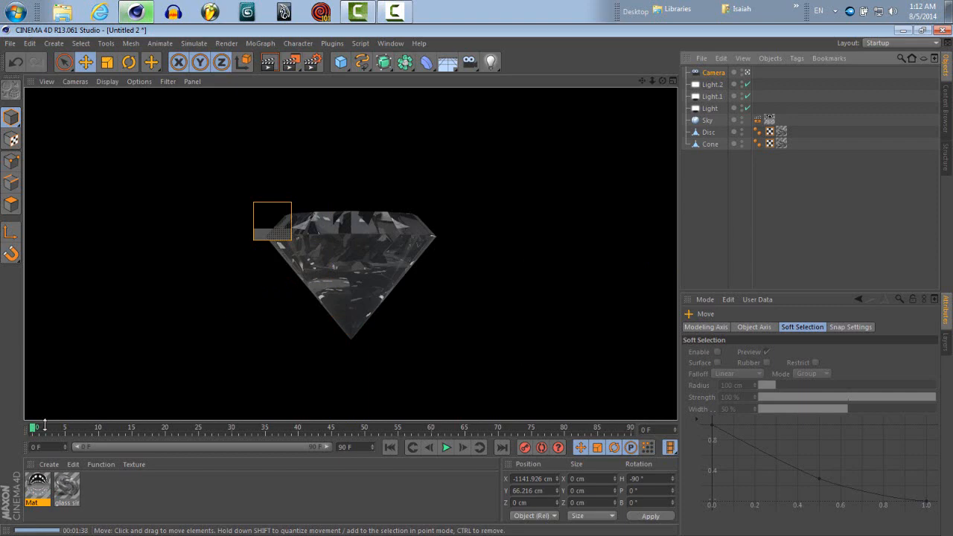
Open the Content Browser and go to the Glass folder in the Visualize materials library.
left_click(390, 43)
left_click(431, 105)
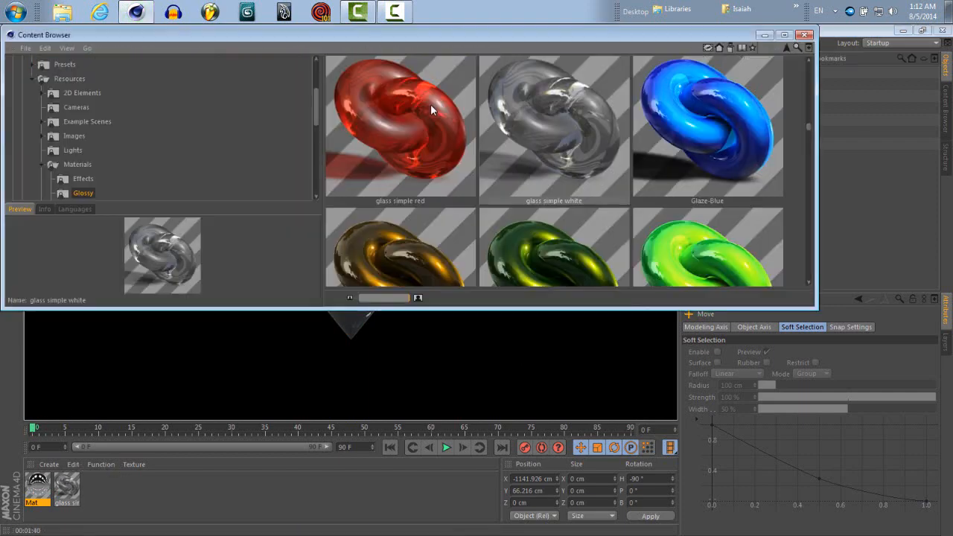
scroll(643, 151, "down", 5)
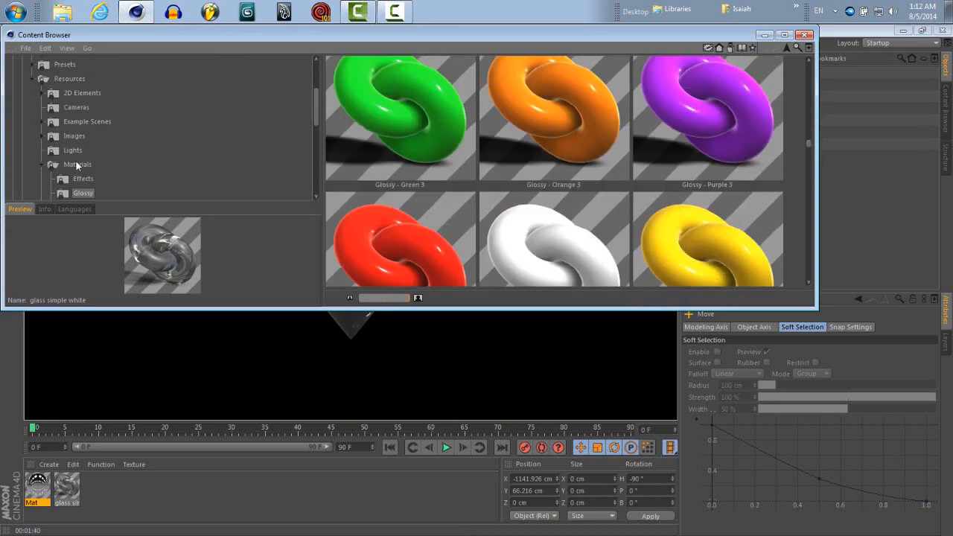
left_click(36, 80)
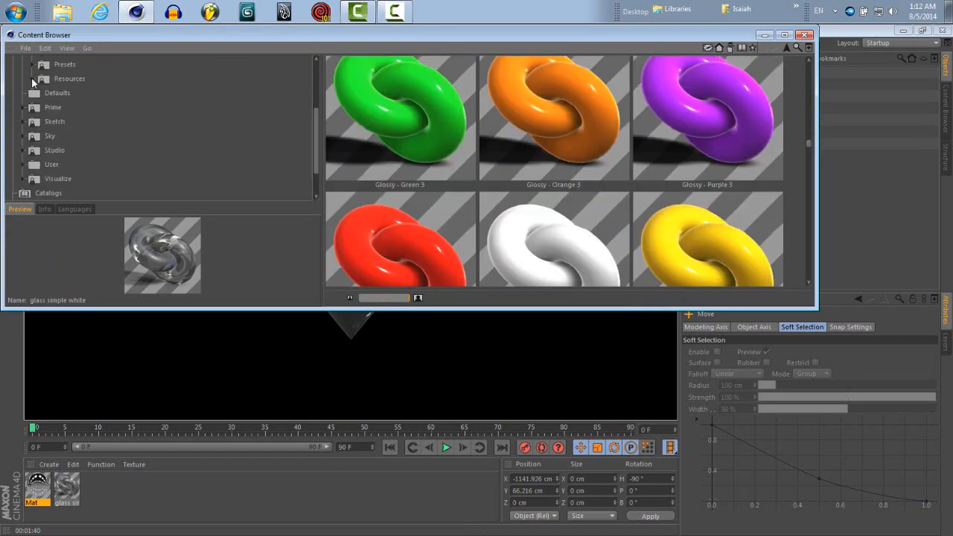
left_click(36, 80)
left_click(36, 79)
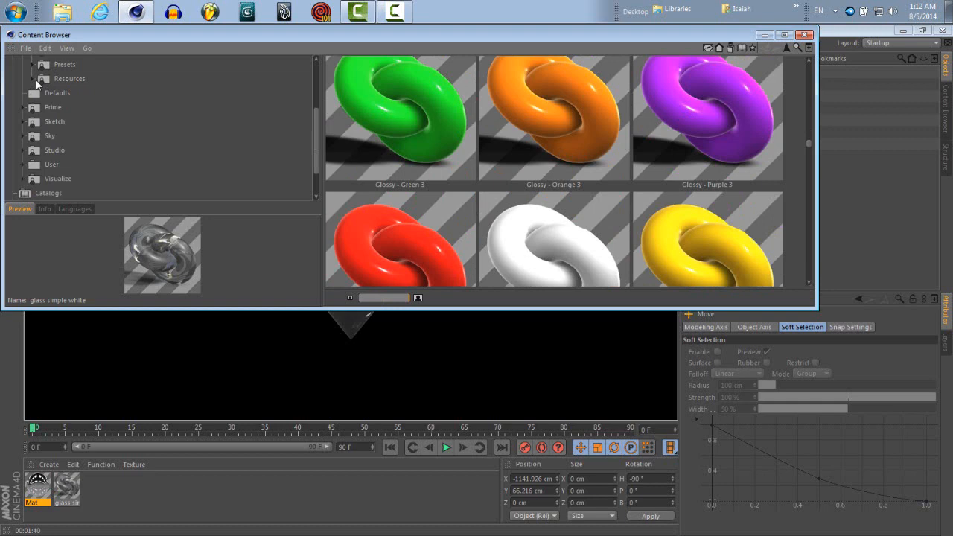
left_click(24, 179)
scroll(89, 163, "down", 3)
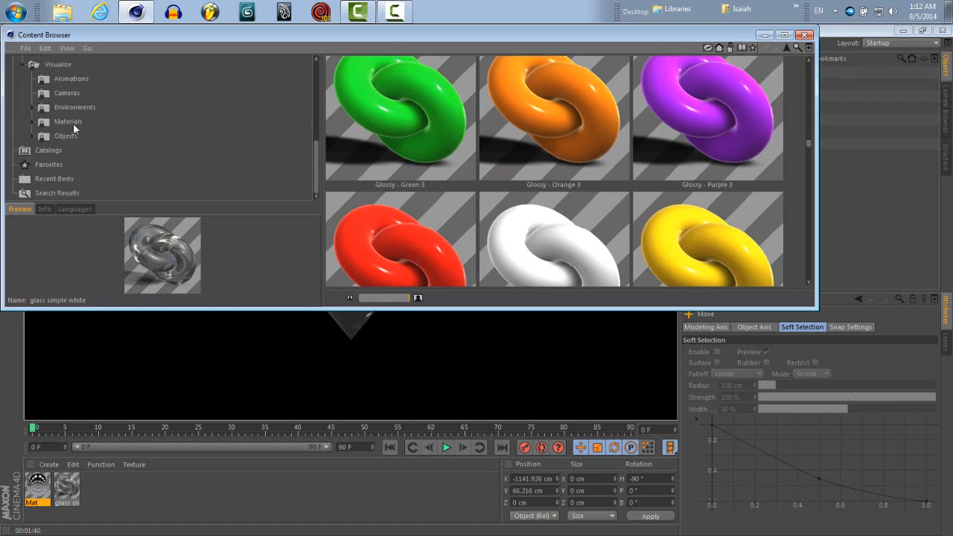
left_click(72, 123)
scroll(574, 139, "down", 2)
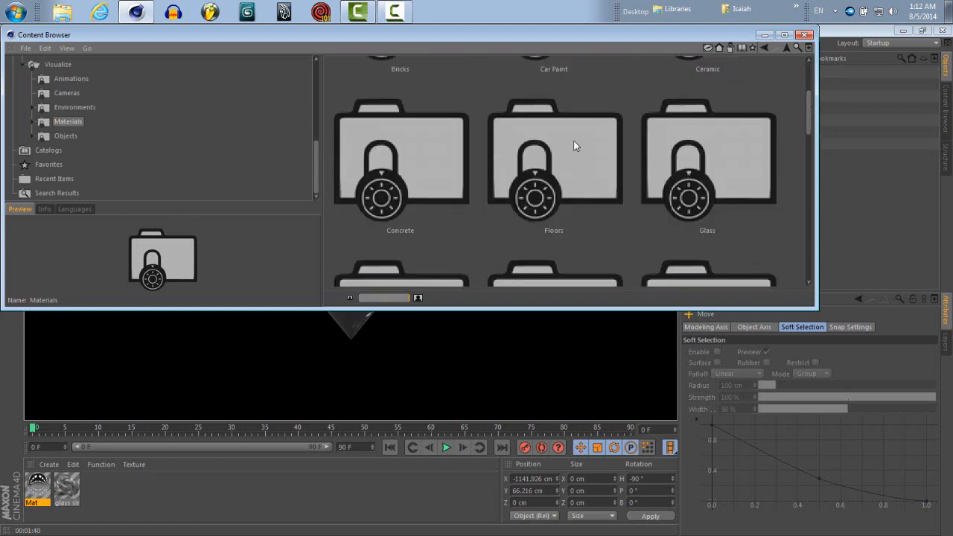
double_click(656, 128)
Browse the glass material presets and load Glass-Simple-Blue-light into the scene.
scroll(664, 128, "down", 2)
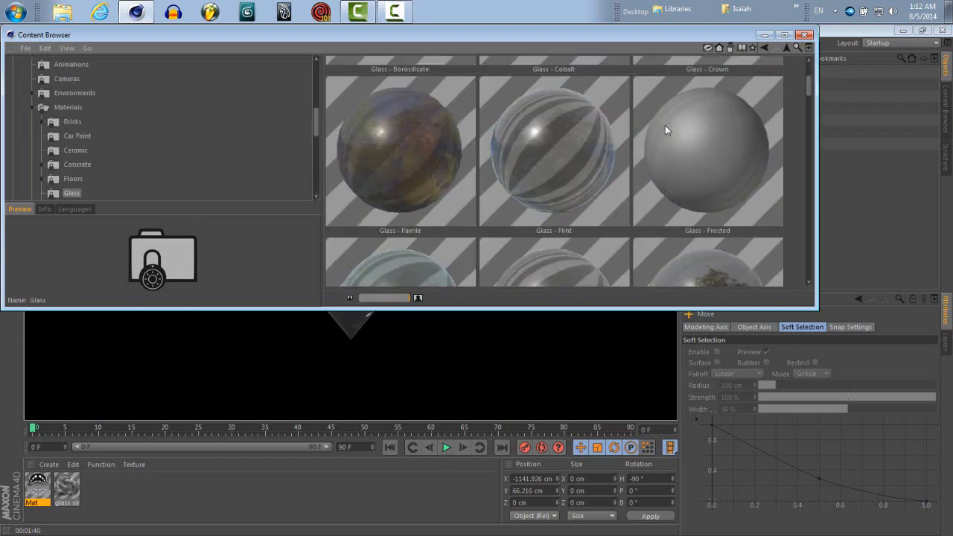
scroll(664, 125, "down", 2)
scroll(665, 124, "down", 3)
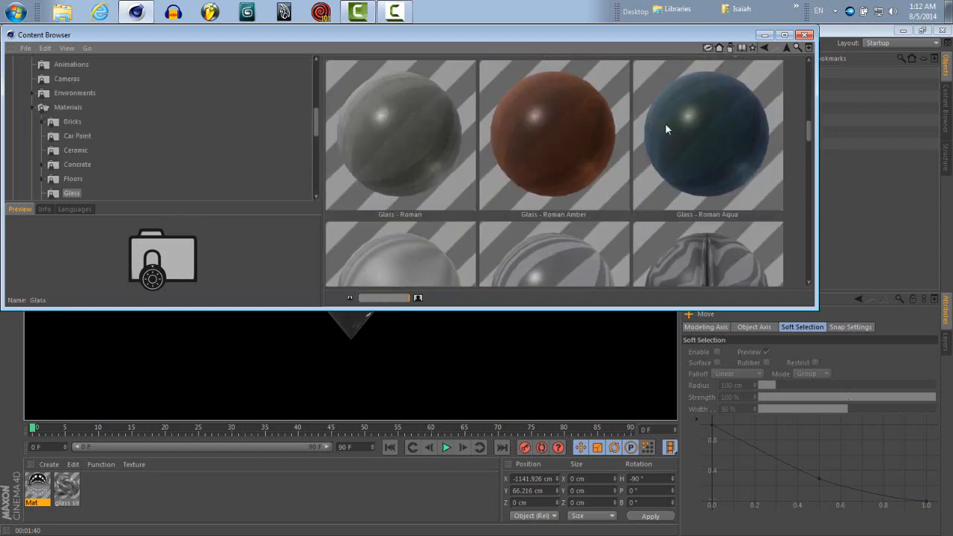
scroll(665, 128, "down", 3)
scroll(665, 128, "down", 2)
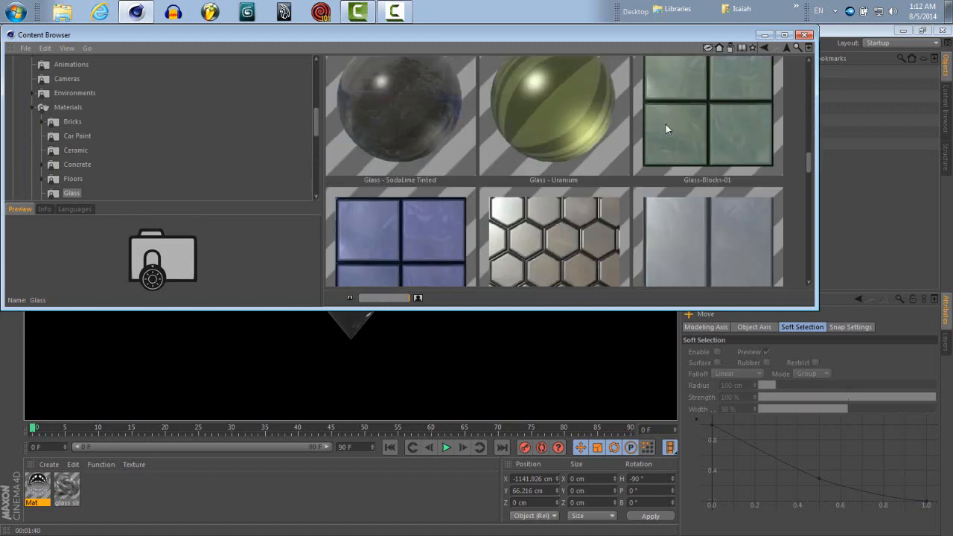
scroll(664, 128, "down", 4)
scroll(664, 123, "down", 1)
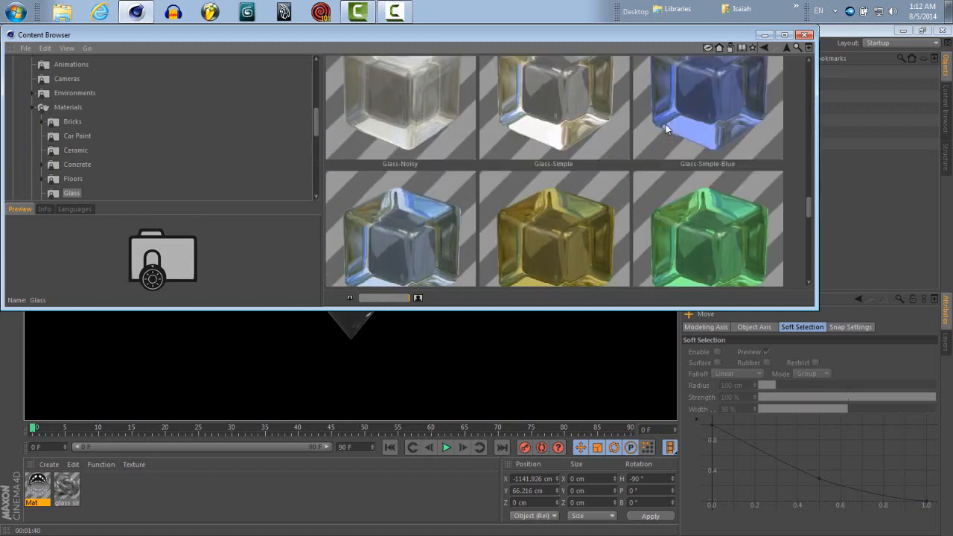
scroll(665, 123, "down", 3)
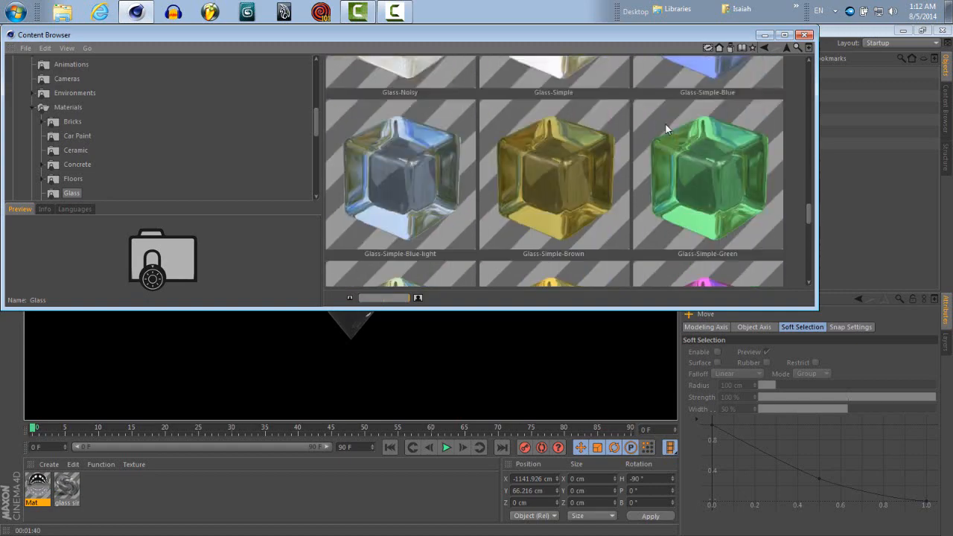
scroll(665, 123, "down", 4)
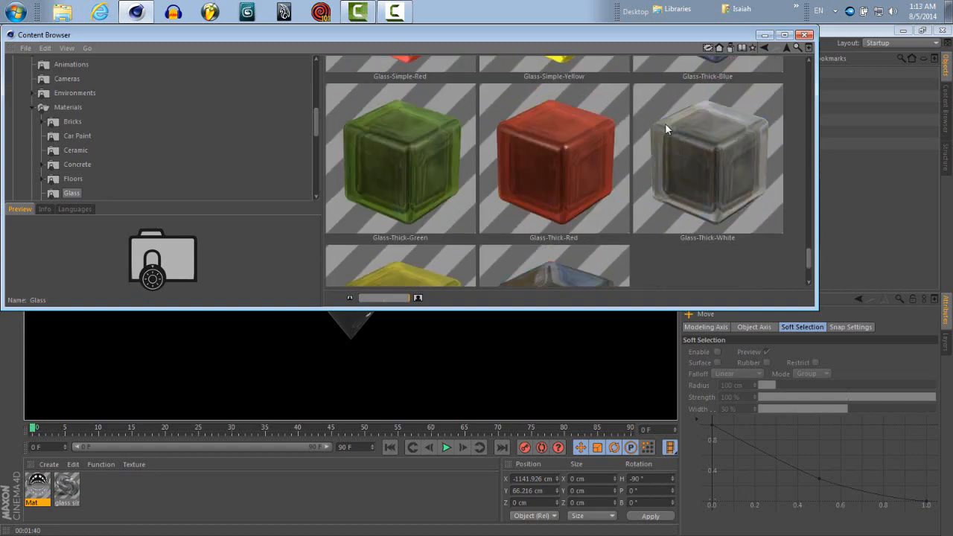
scroll(664, 123, "down", 2)
scroll(665, 122, "up", 9)
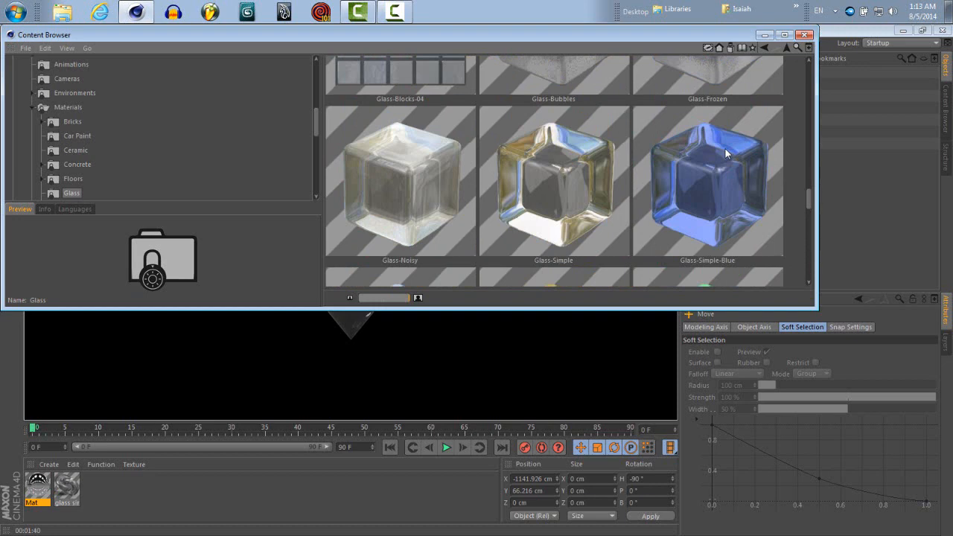
scroll(725, 151, "down", 2)
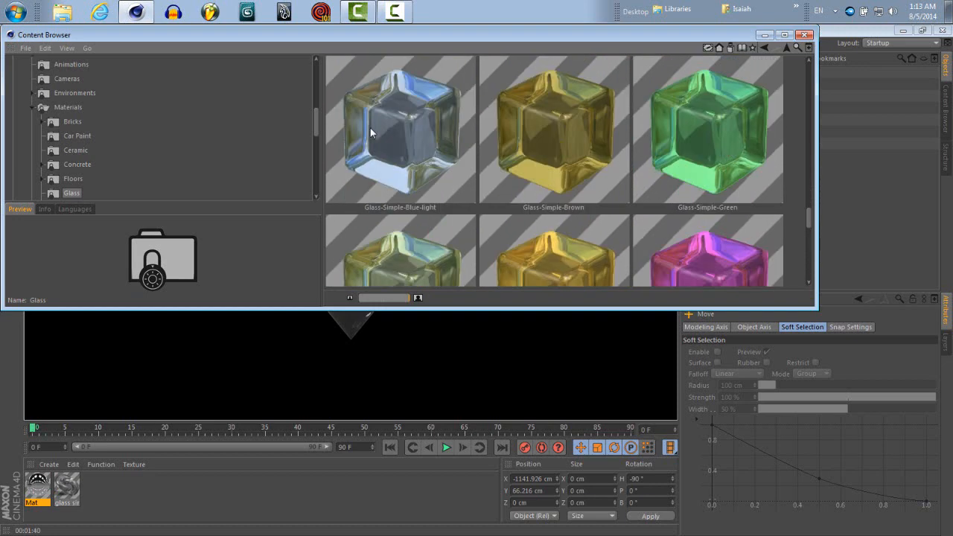
double_click(405, 116)
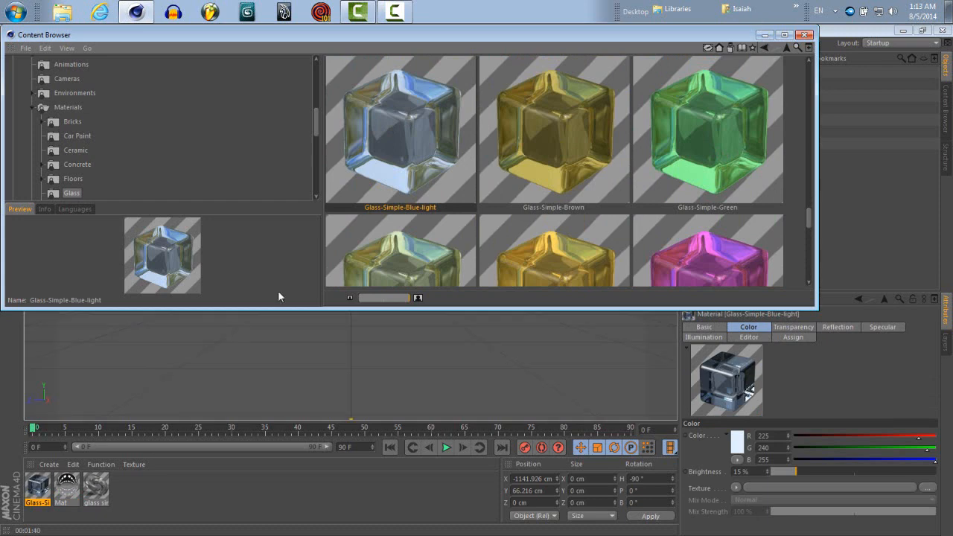
Minimize the Content Browser and replace the glass material on both the Disc and the Cone with Glass-Simple-Blue-light.
left_click(765, 35)
left_click_drag(38, 491, 770, 141)
left_click_drag(31, 491, 781, 144)
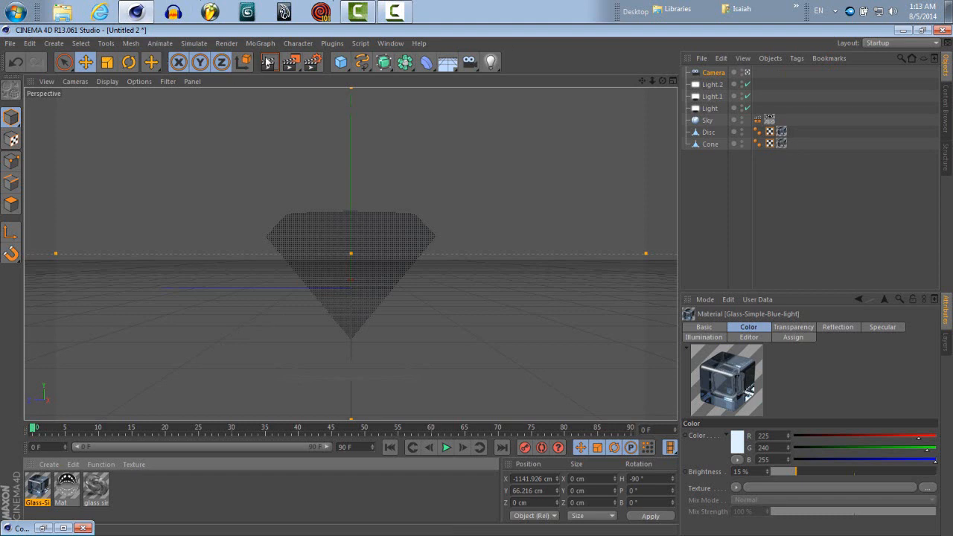